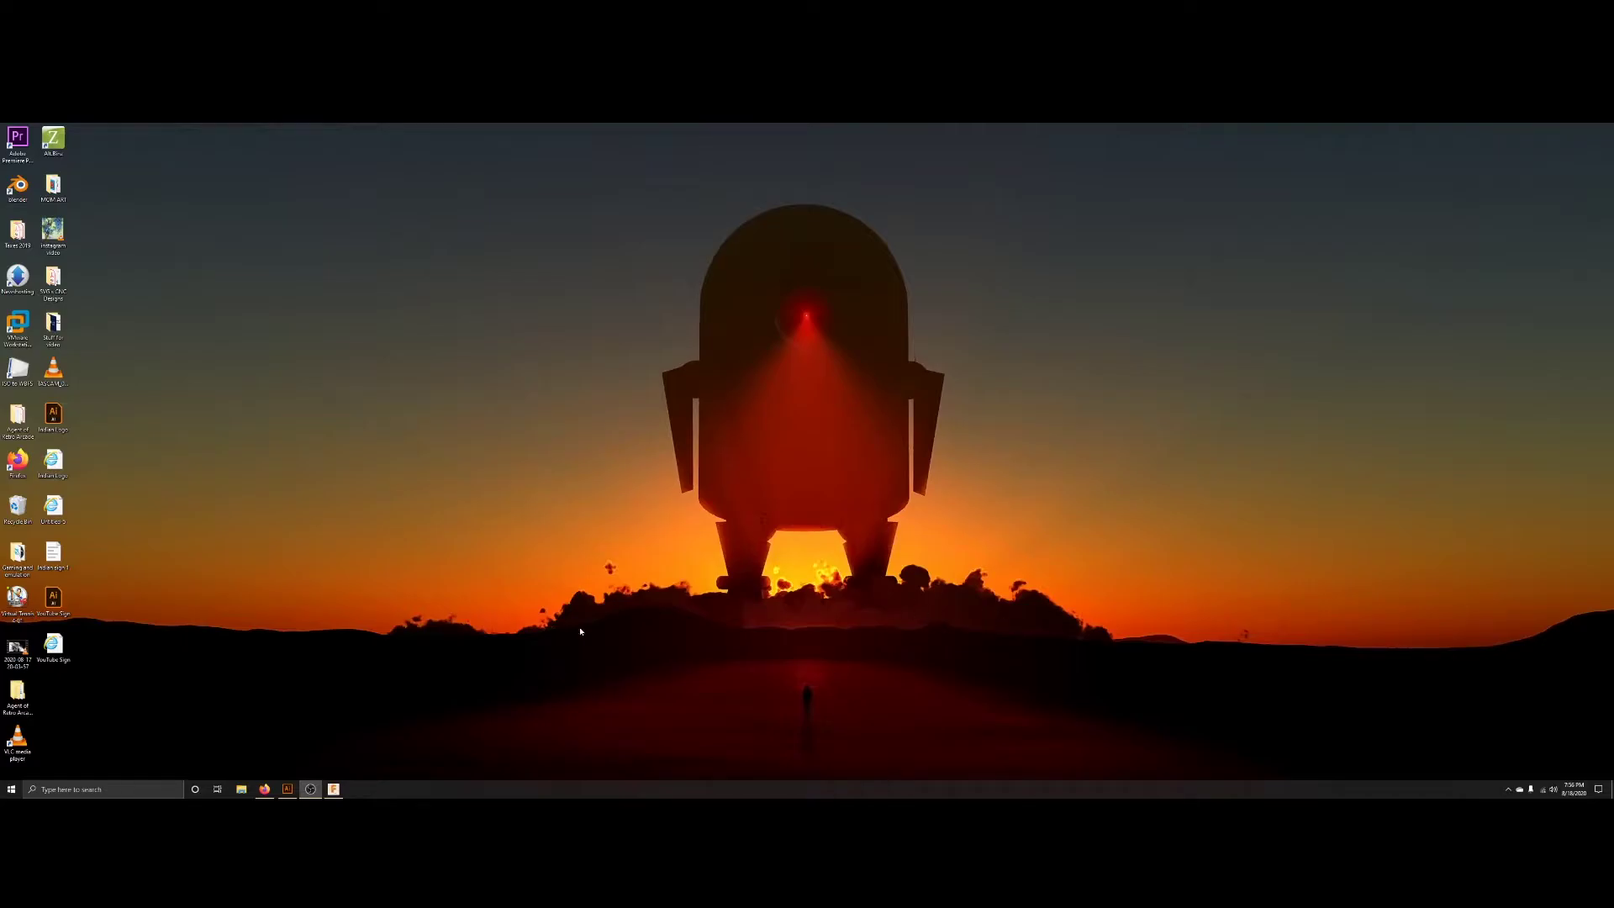
- Look over the DaFont download site and the WhatTheFont font identification page in the browser
{"action": "left_click", "coordinate": [265, 789]}
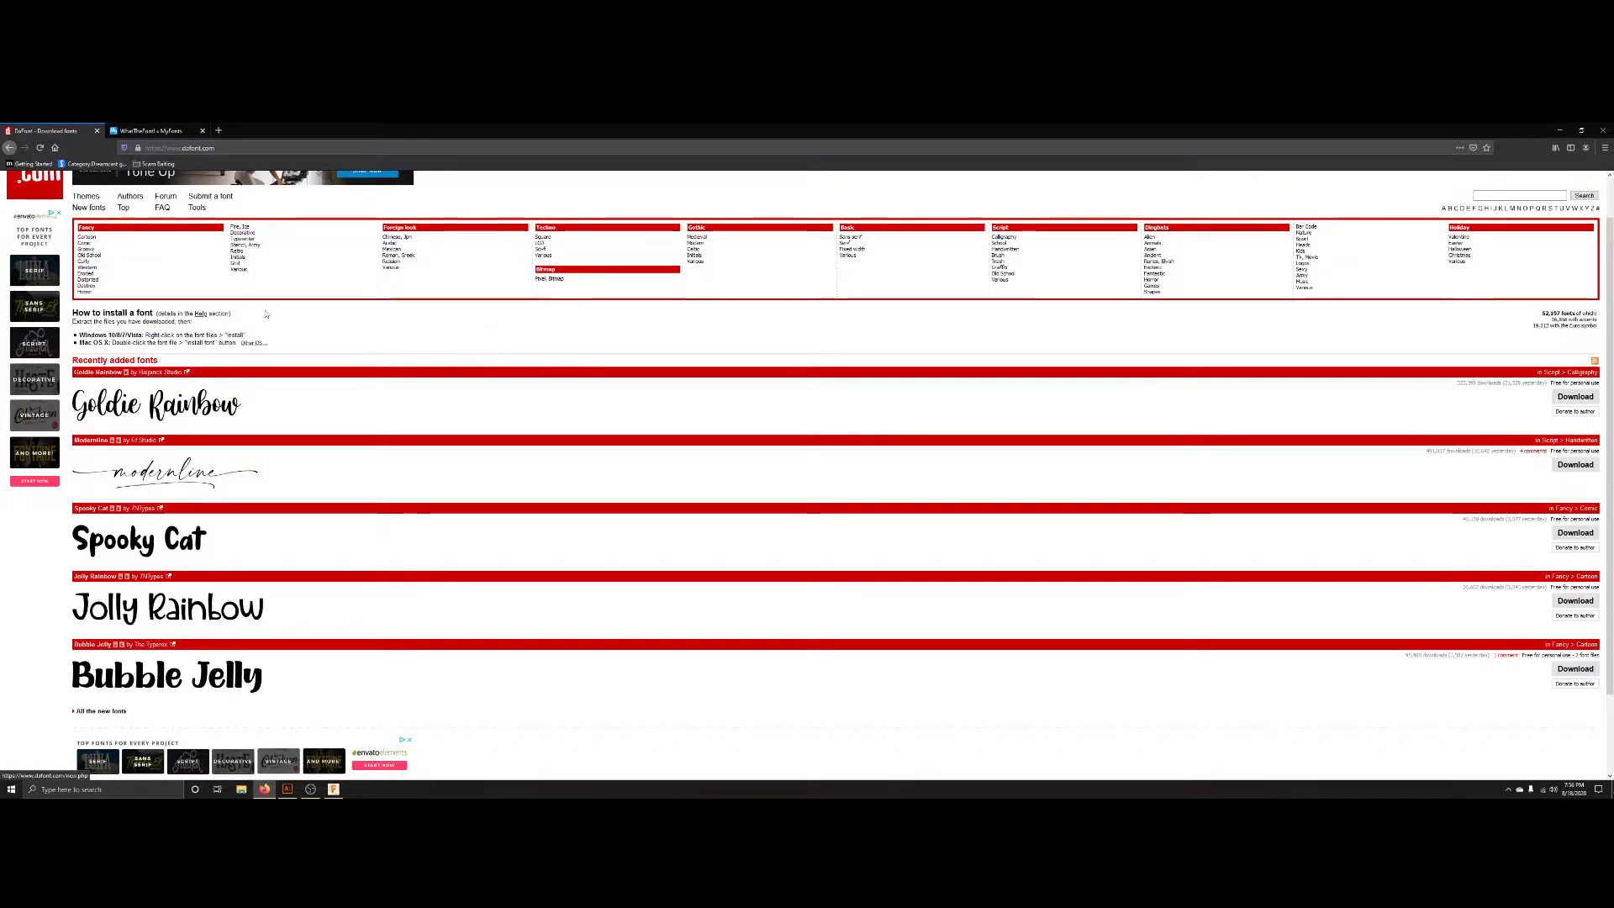
{"action": "left_click", "coordinate": [148, 132]}
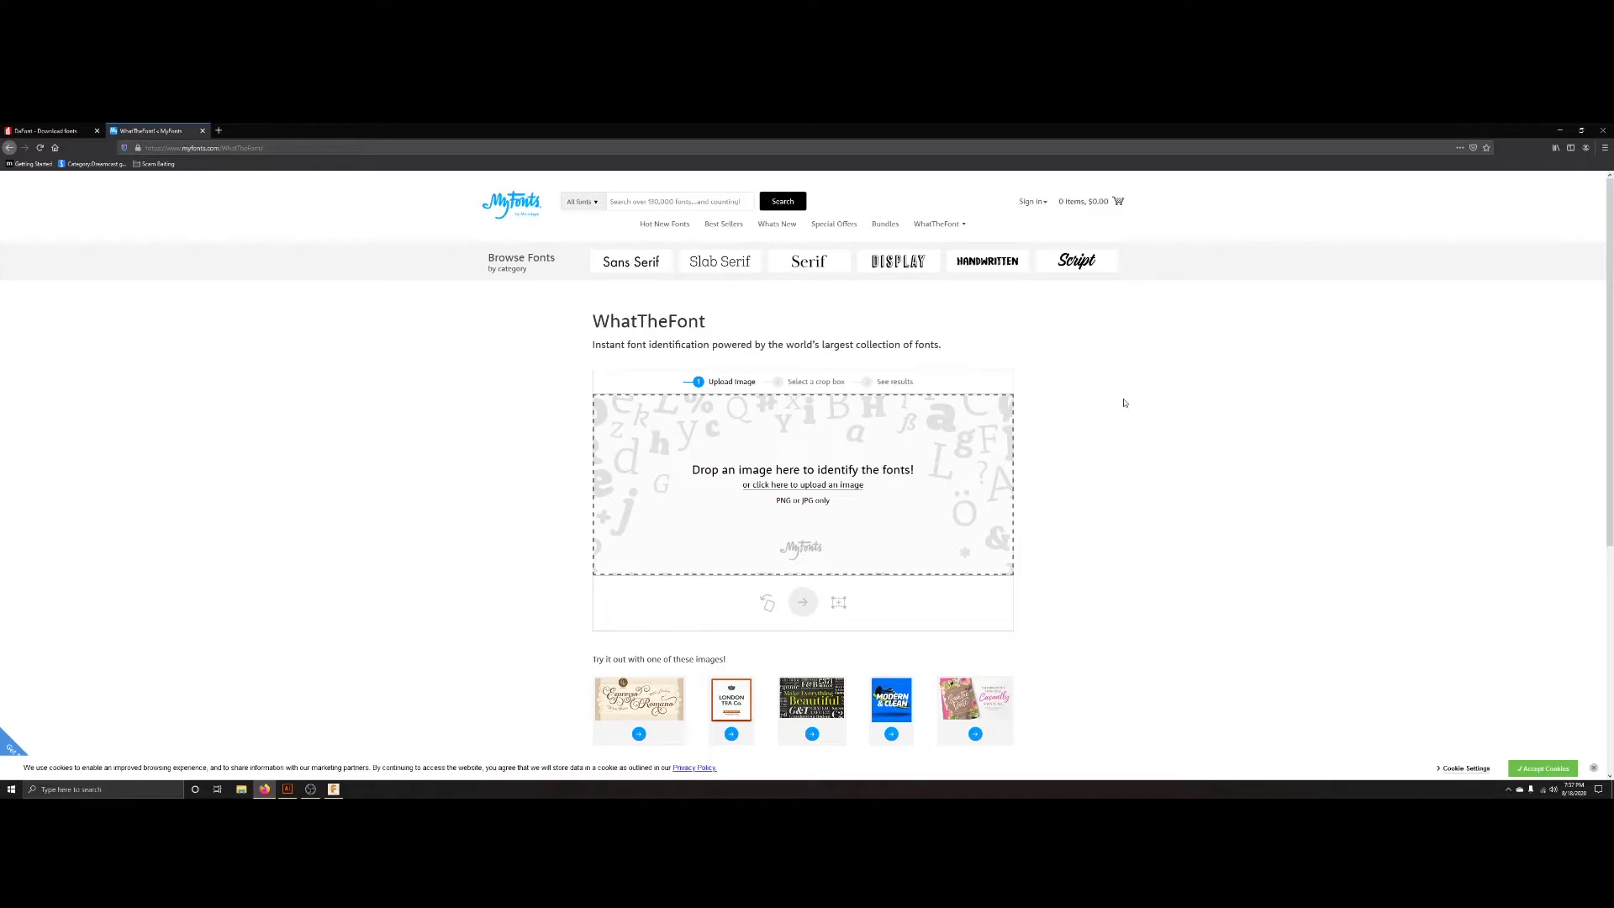
{"action": "left_click", "coordinate": [1562, 132]}
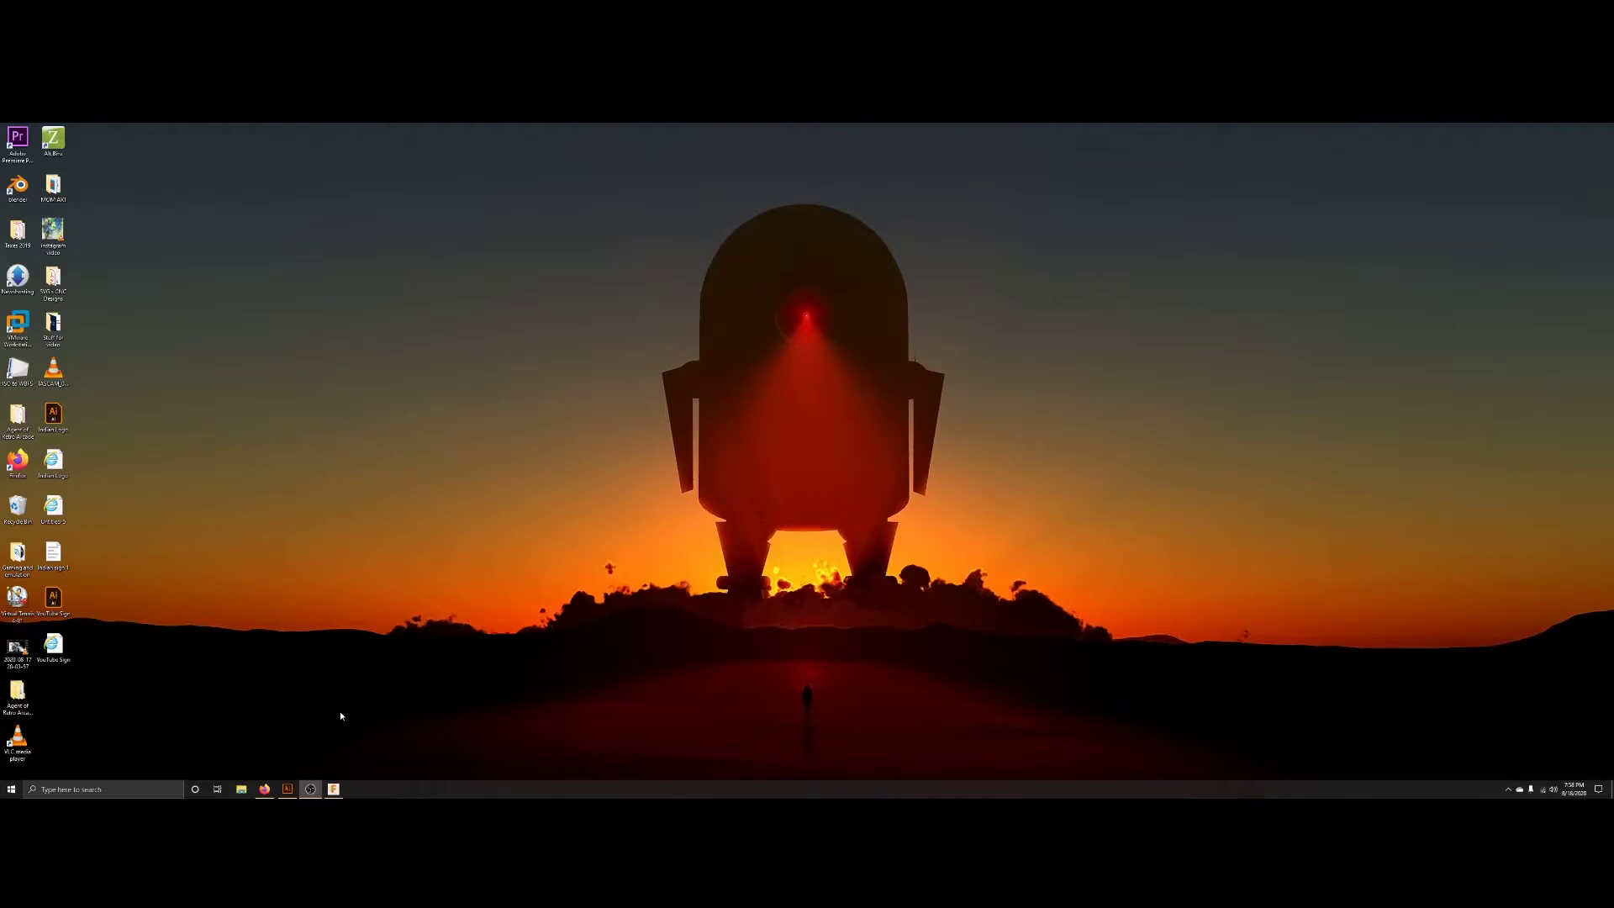
- Switch to Illustrator and create a new document from the recent custom 24 x 7 in preset
{"action": "left_click", "coordinate": [290, 788]}
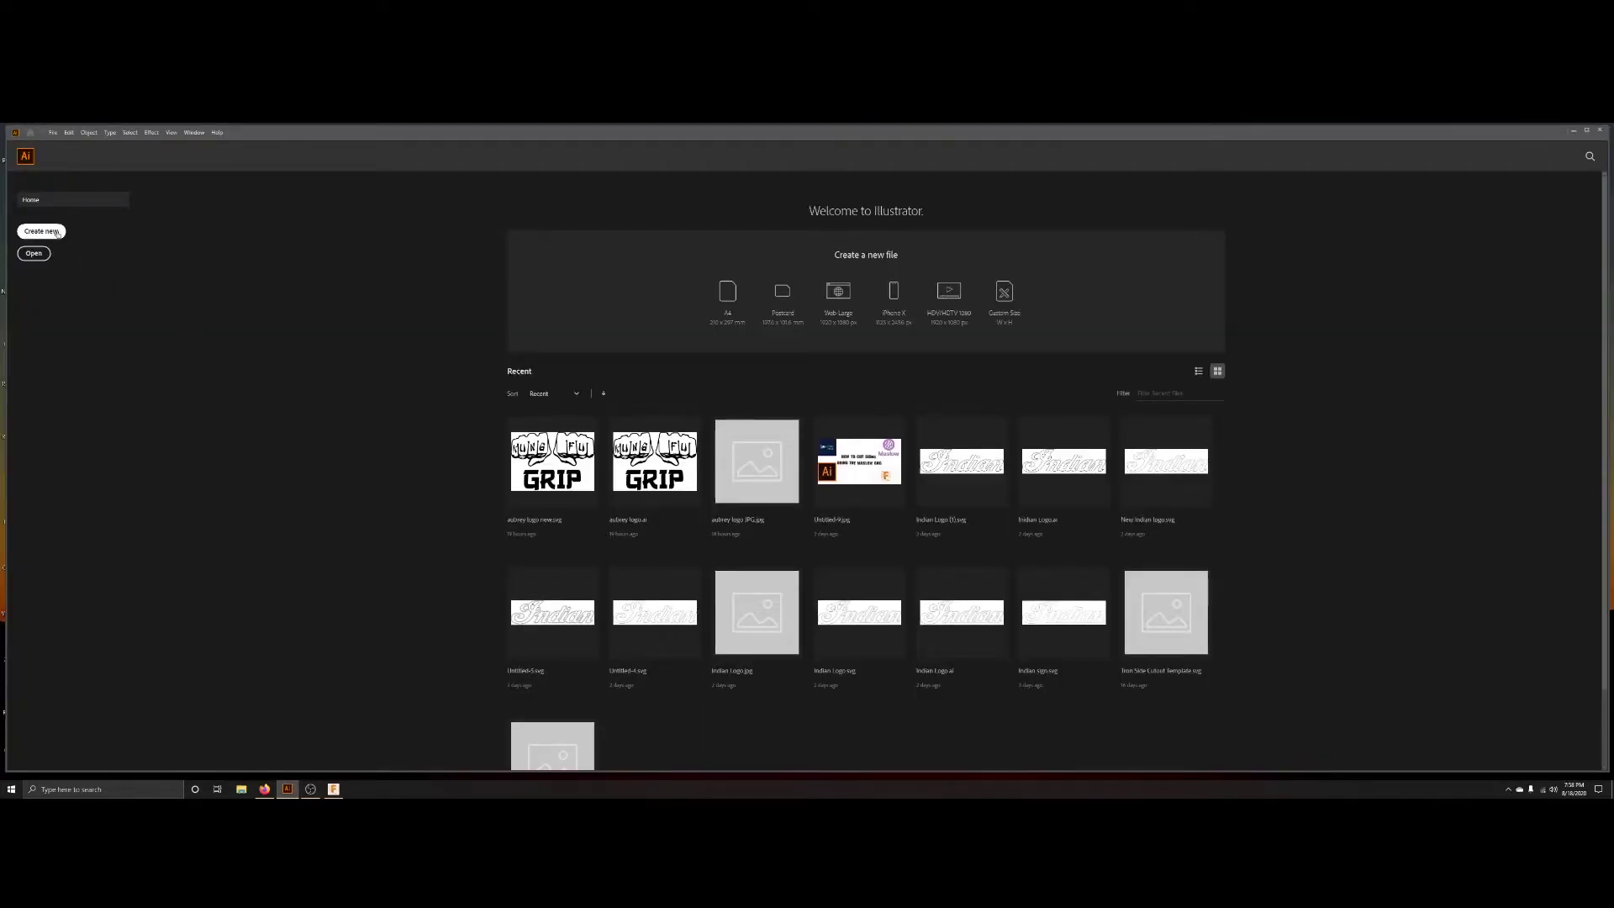
{"action": "left_click", "coordinate": [26, 233]}
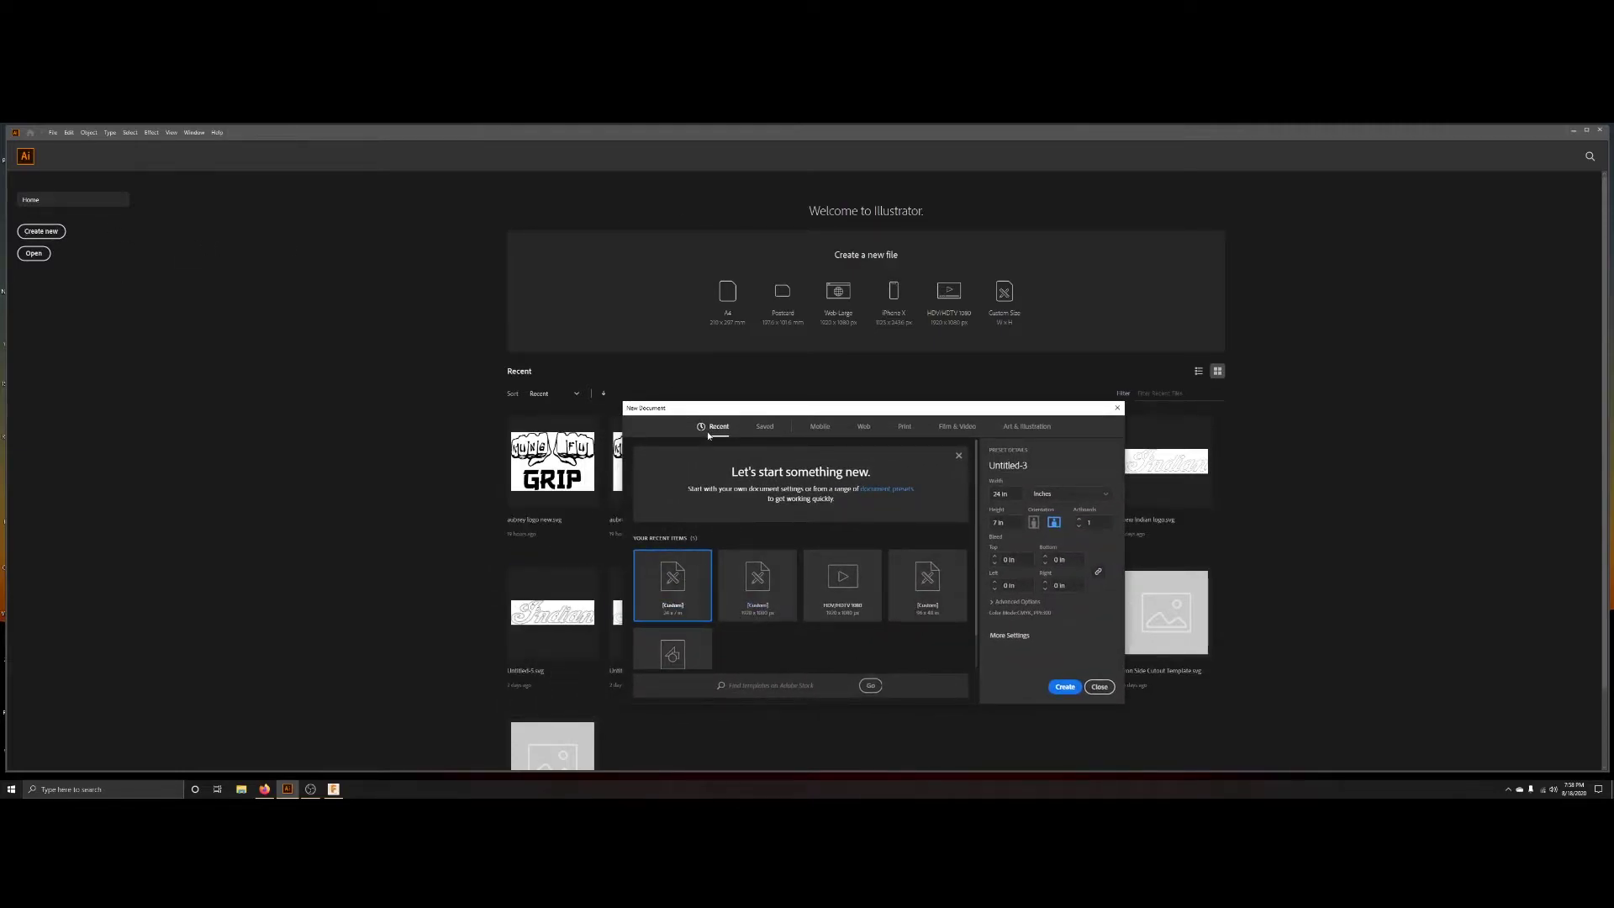
{"action": "left_click_drag", "start_coordinate": [705, 410], "coordinate": [584, 387]}
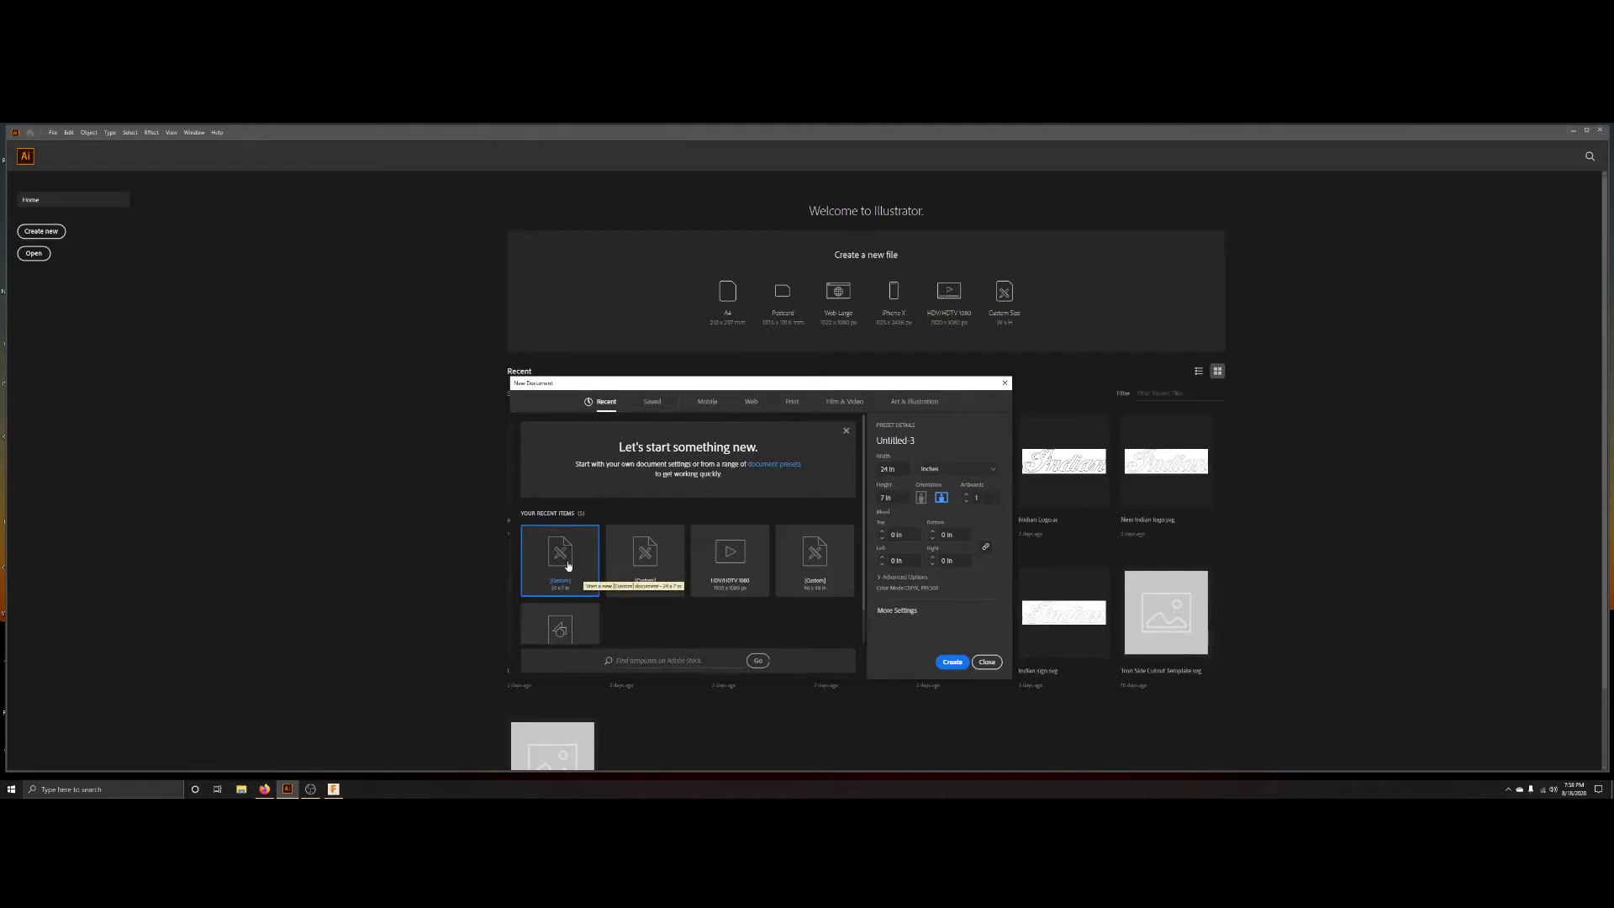
{"action": "left_click", "coordinate": [950, 663]}
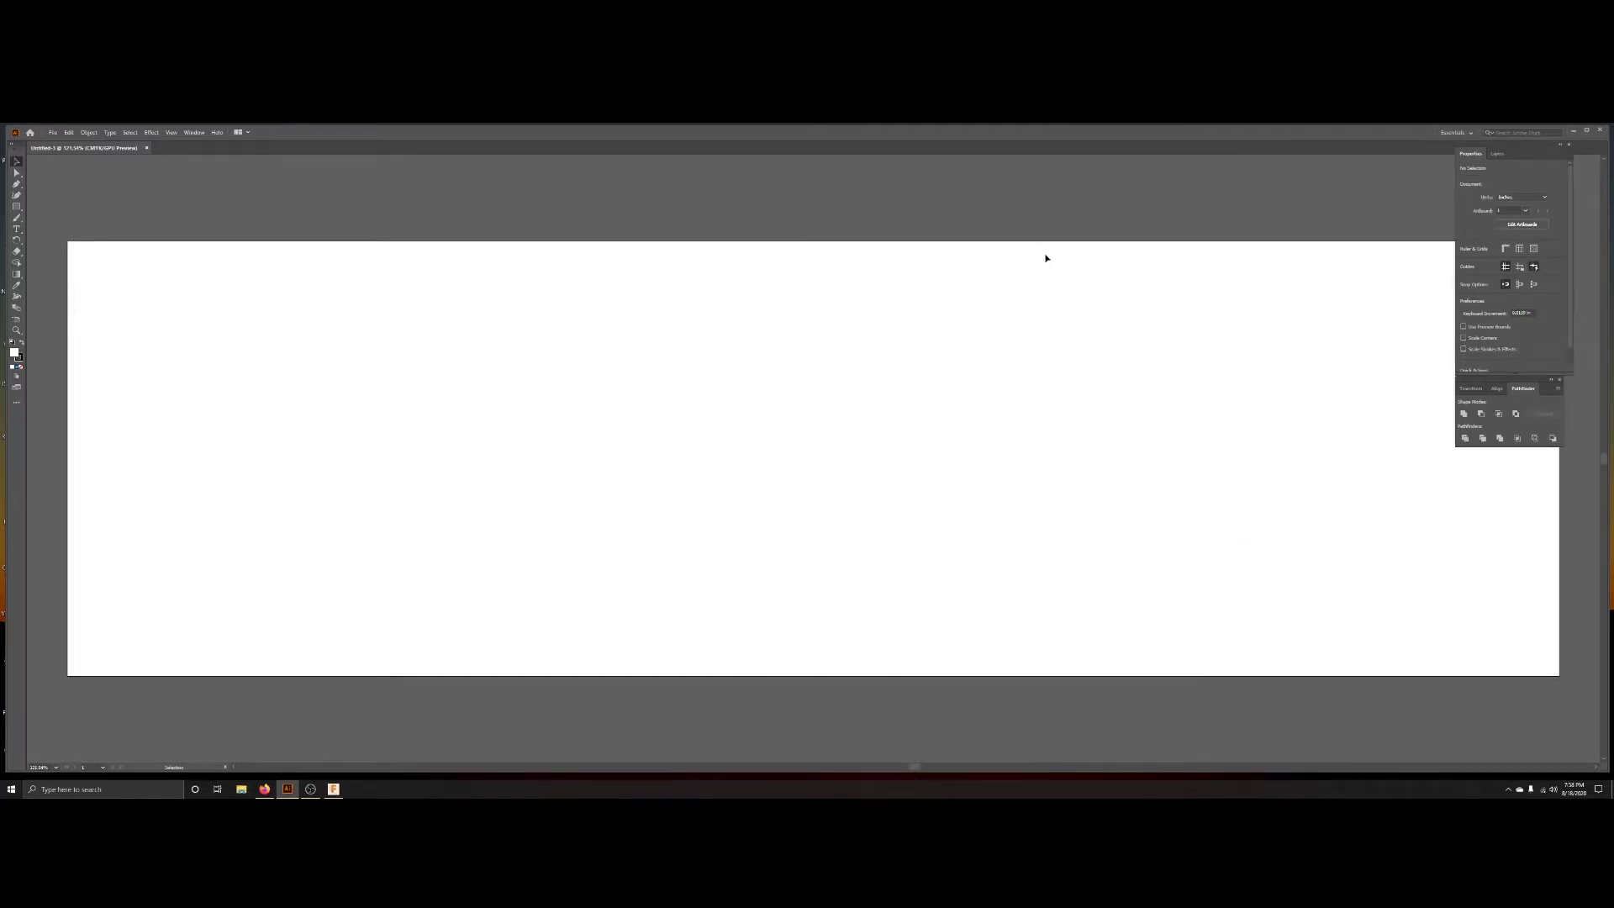
- Check that Pathfinder is enabled in the workspace
{"action": "left_click", "coordinate": [195, 132]}
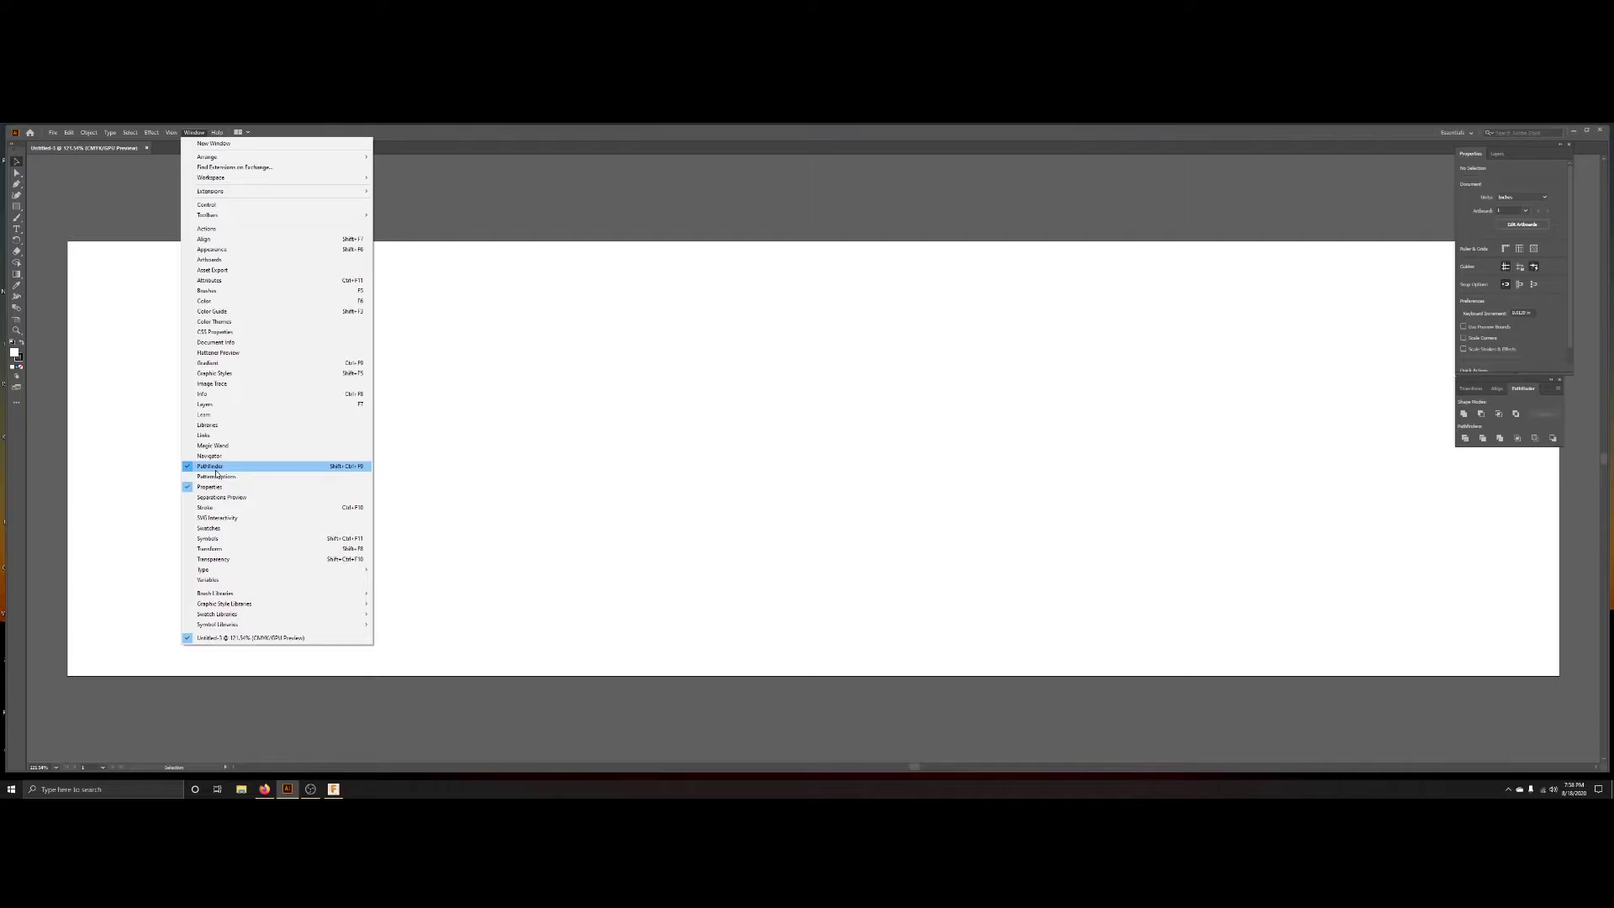
{"action": "left_click", "coordinate": [202, 134]}
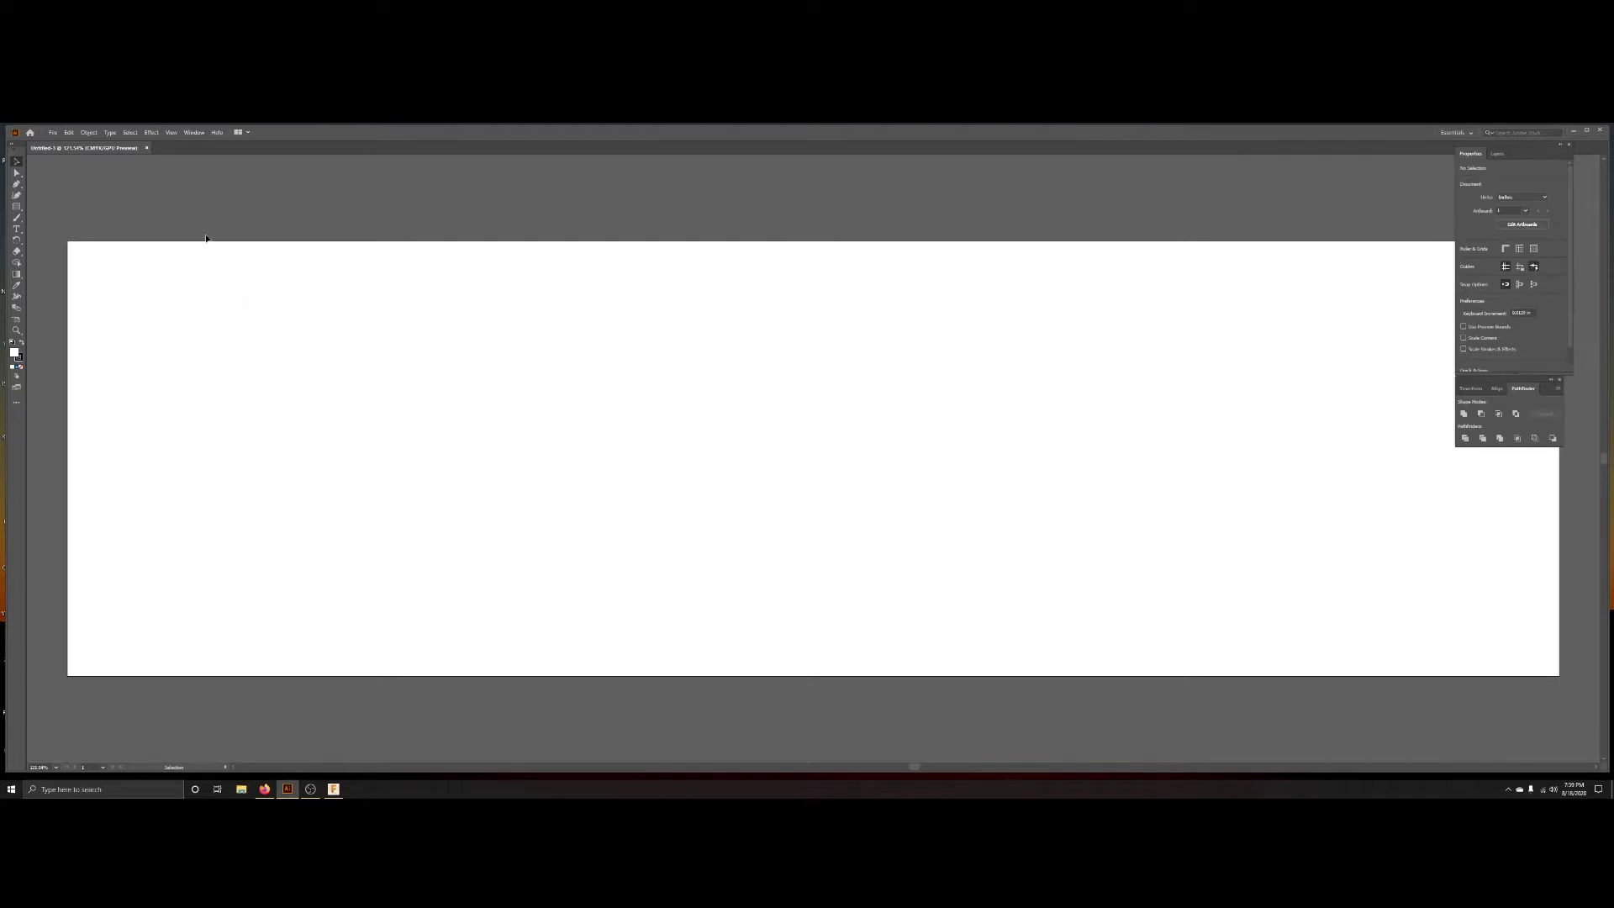
- Place a text object near the middle of the artboard containing a first name
{"action": "left_click", "coordinate": [16, 229]}
{"action": "left_click", "coordinate": [697, 439]}
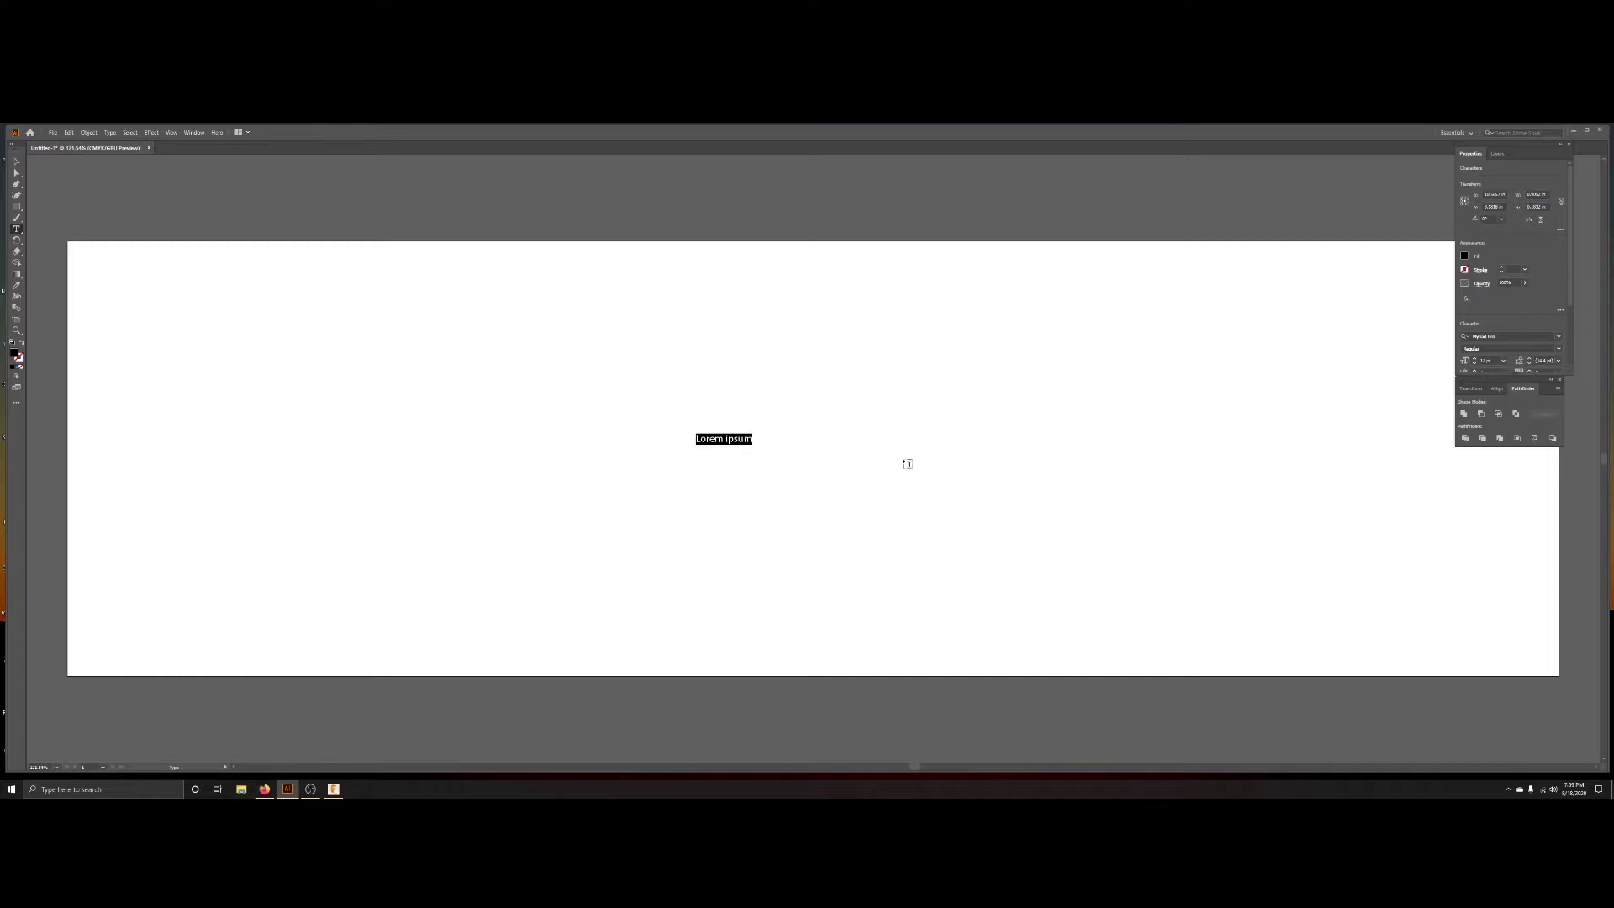
{"action": "type", "text": "Nick"}
{"action": "double_click", "coordinate": [704, 438]}
{"action": "key", "text": "Escape"}
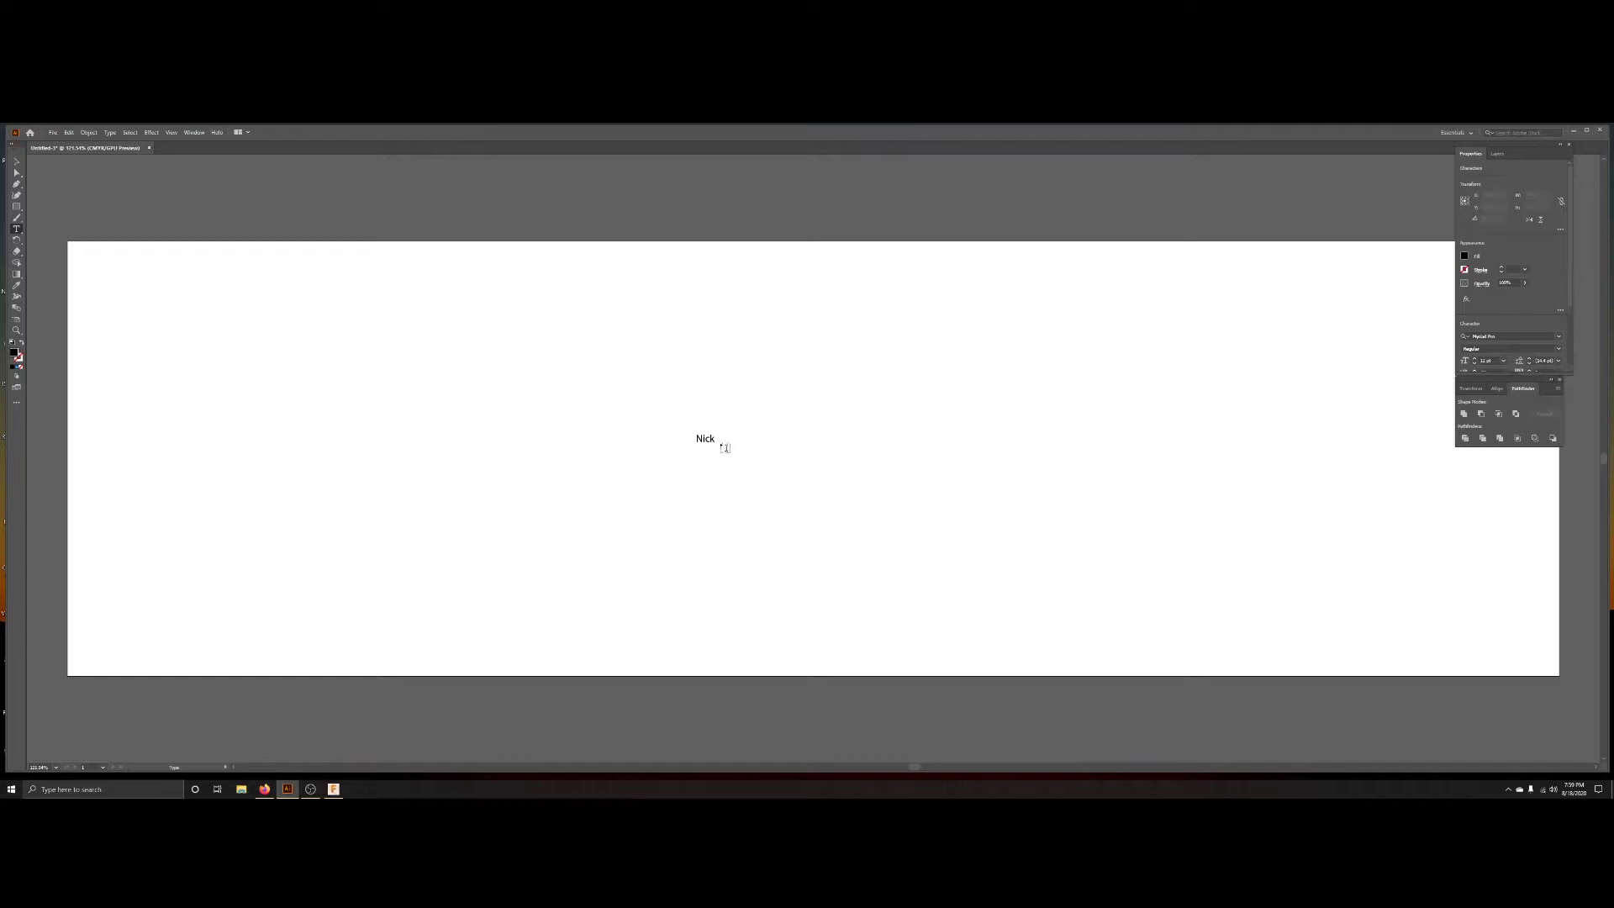
- Replace the content of the text object with "CNC's & Woodworking"
{"action": "left_click", "coordinate": [711, 438]}
{"action": "left_click_drag", "start_coordinate": [713, 438], "coordinate": [689, 445]}
{"action": "type", "text": "CNC's "}
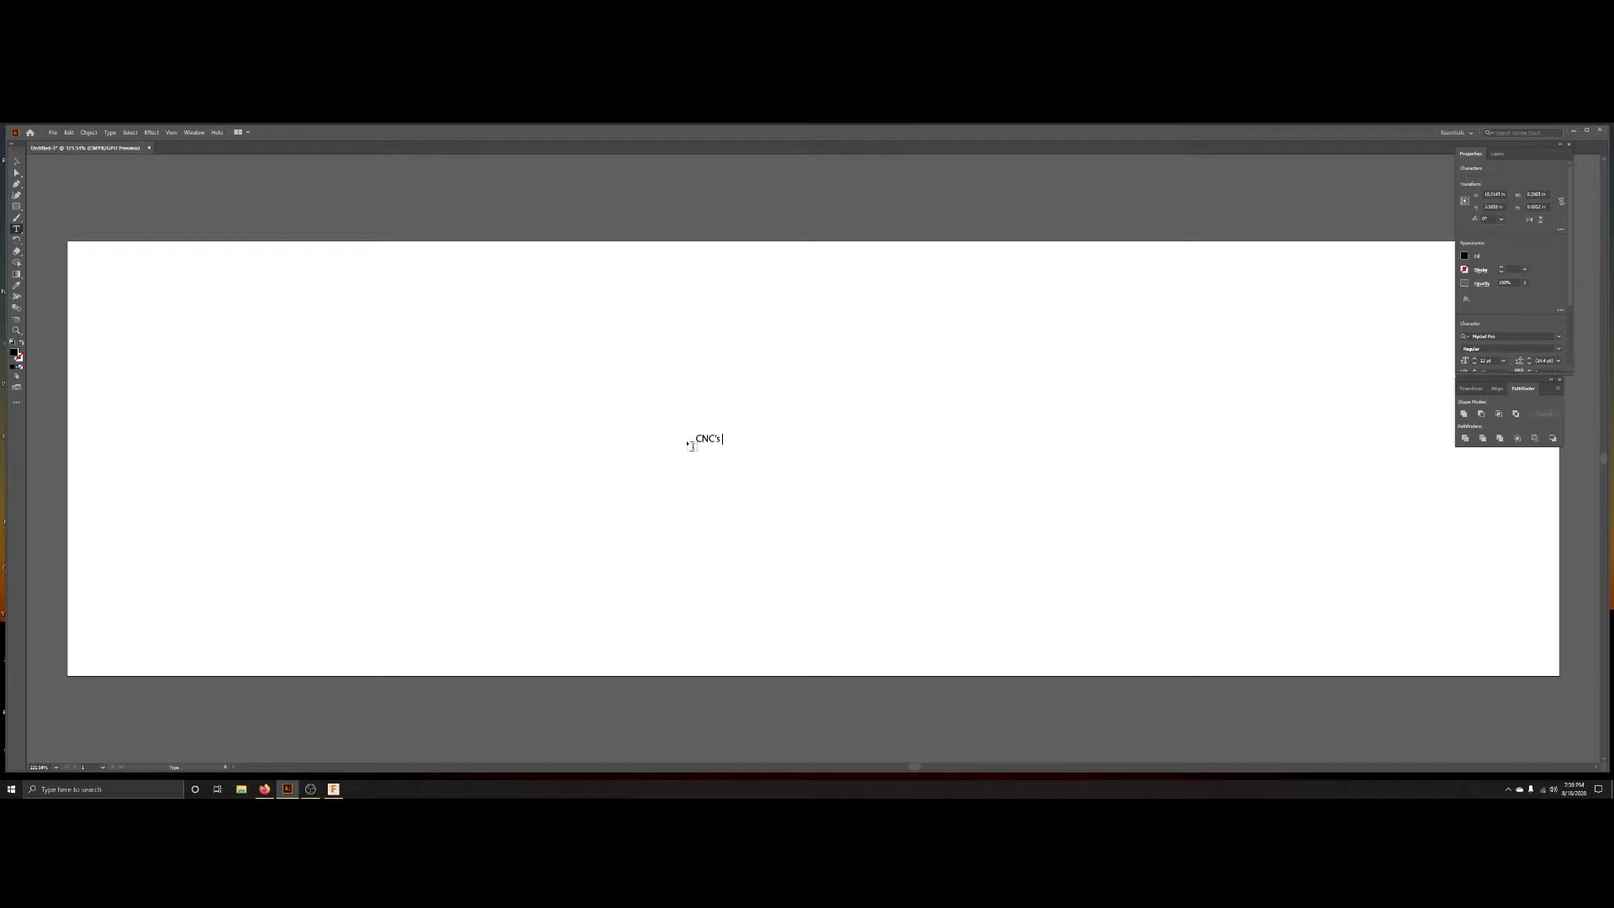
{"action": "type", "text": "& Woodworking"}
- Enlarge the "CNC's & Woodworking" text to 98 pt and move it to about the middle of the artboard
{"action": "left_click_drag", "start_coordinate": [792, 438], "coordinate": [696, 439]}
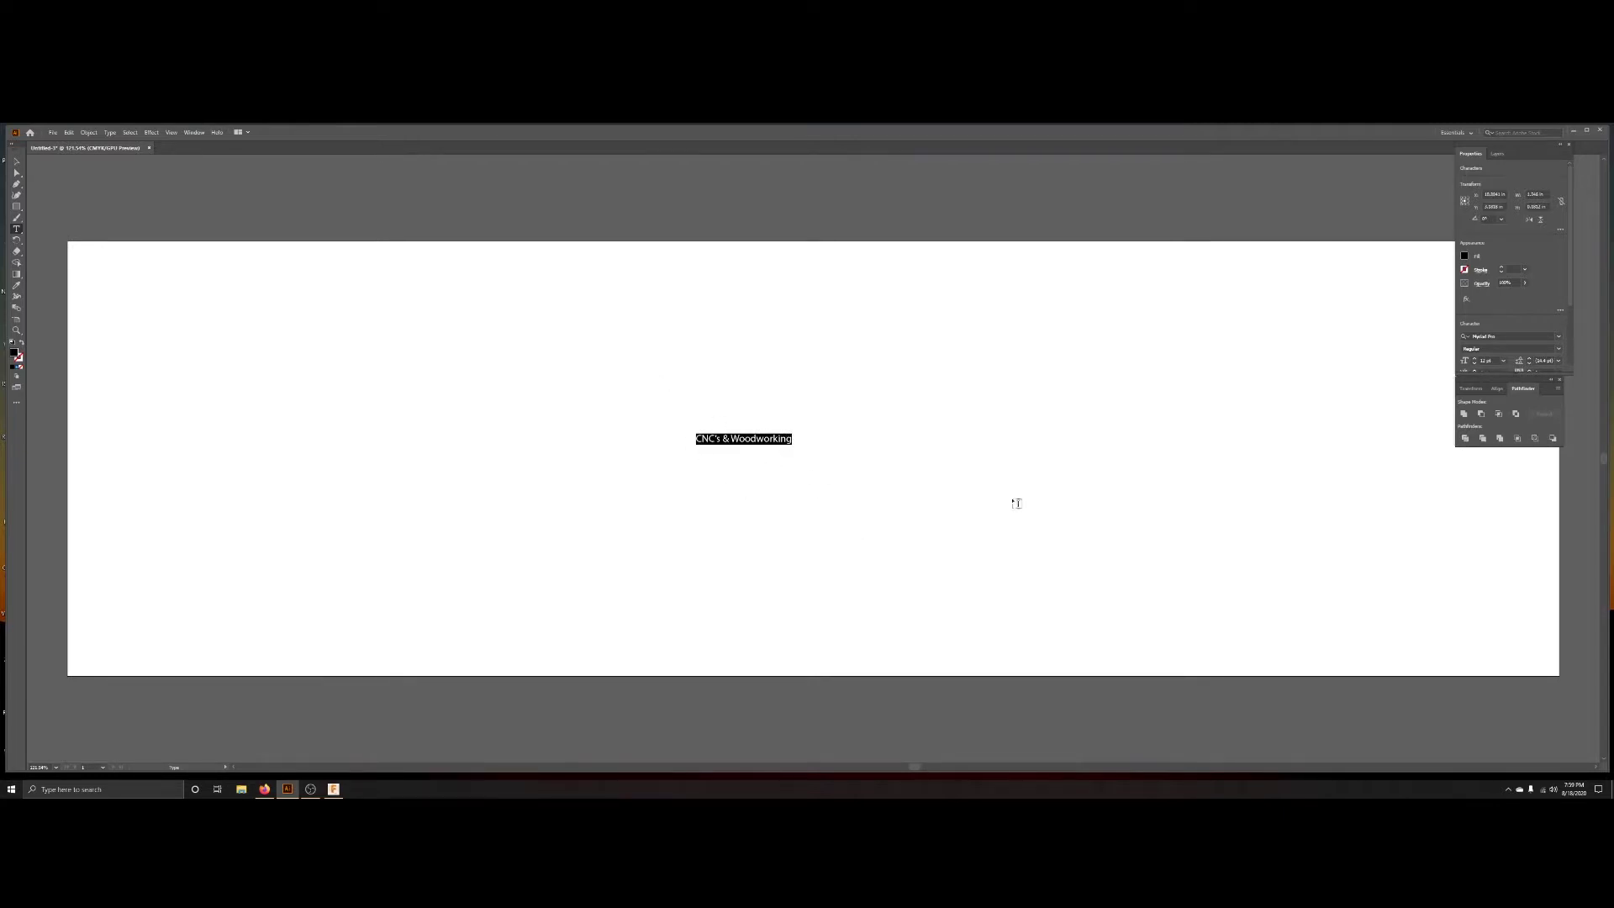
{"action": "scroll", "coordinate": [1509, 250], "scroll_direction": "down", "scroll_amount": 2}
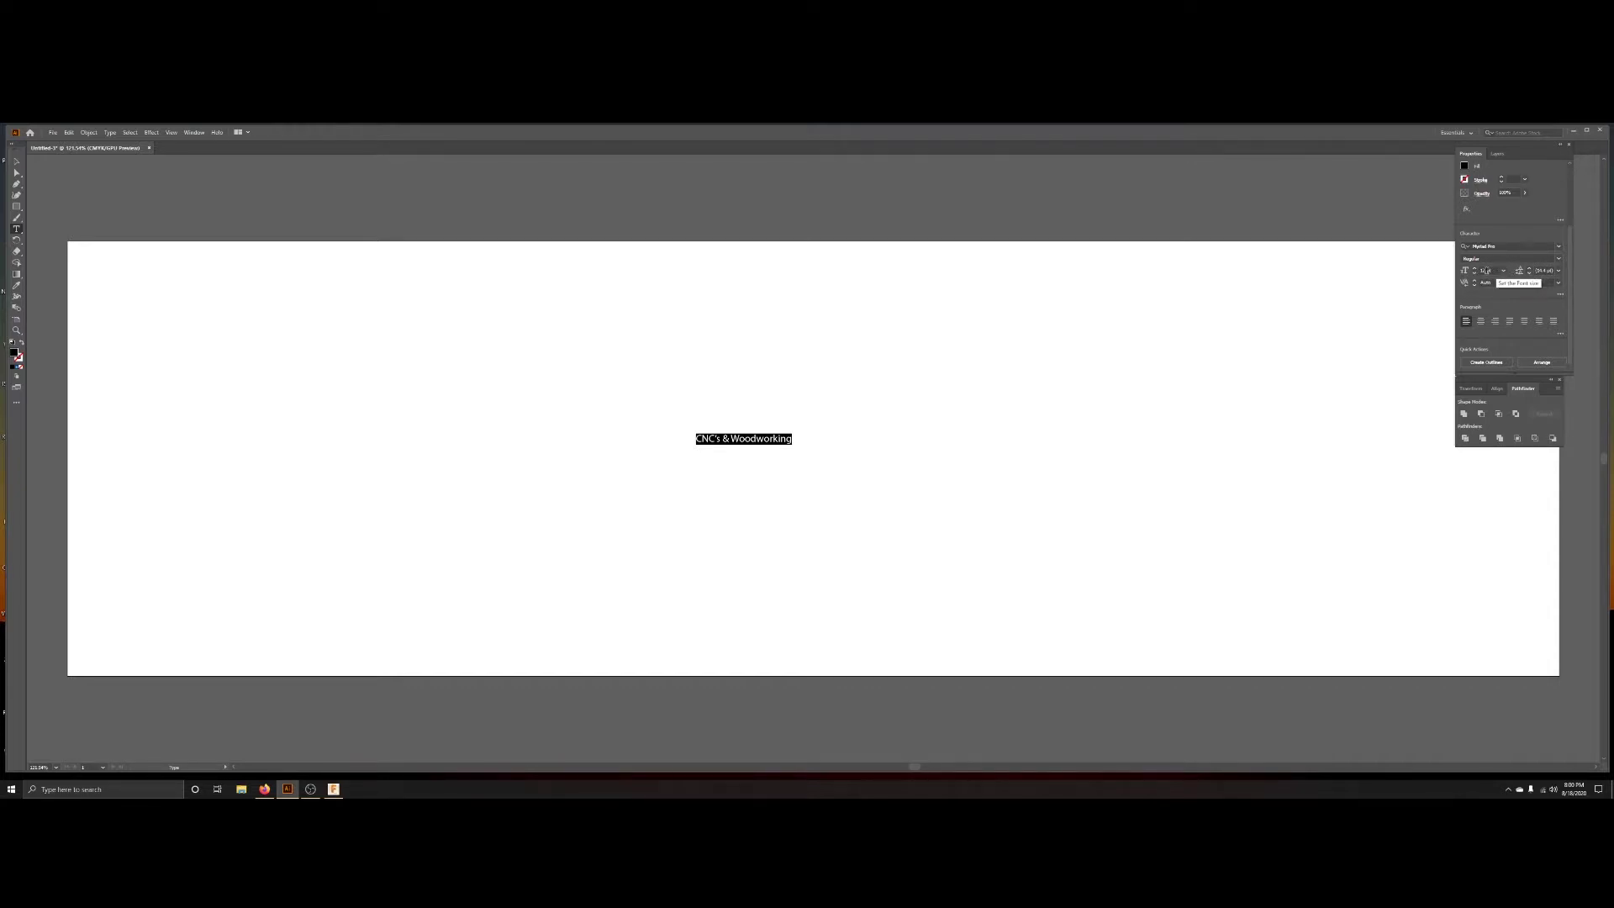
{"action": "scroll", "coordinate": [1486, 271], "scroll_direction": "up", "scroll_amount": 20}
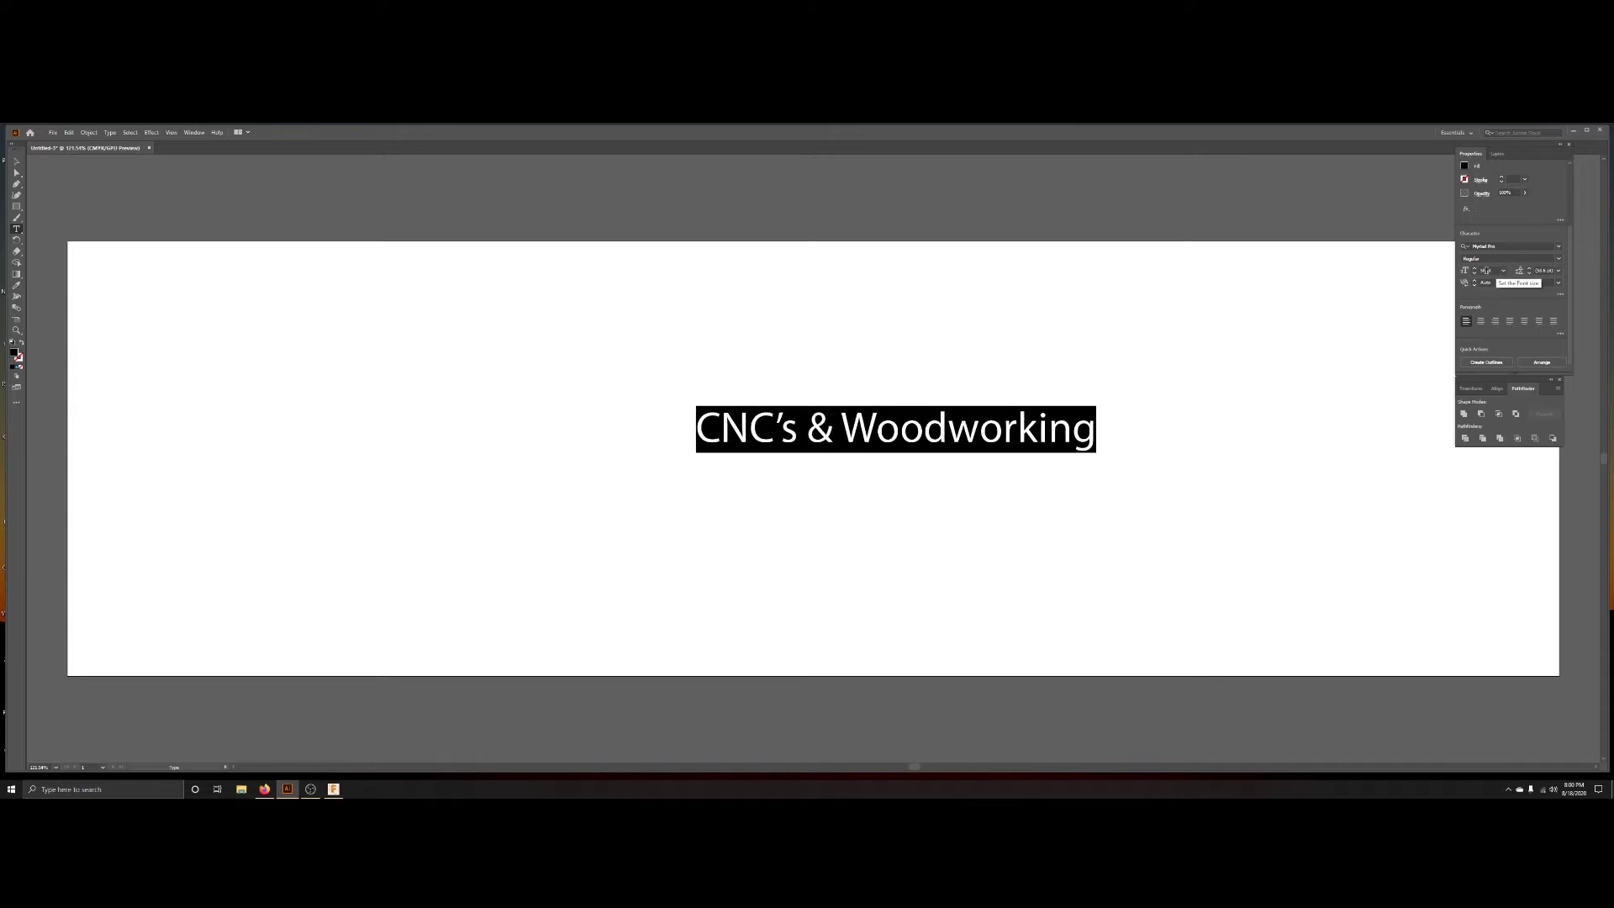
{"action": "scroll", "coordinate": [1487, 271], "scroll_direction": "up", "scroll_amount": 20}
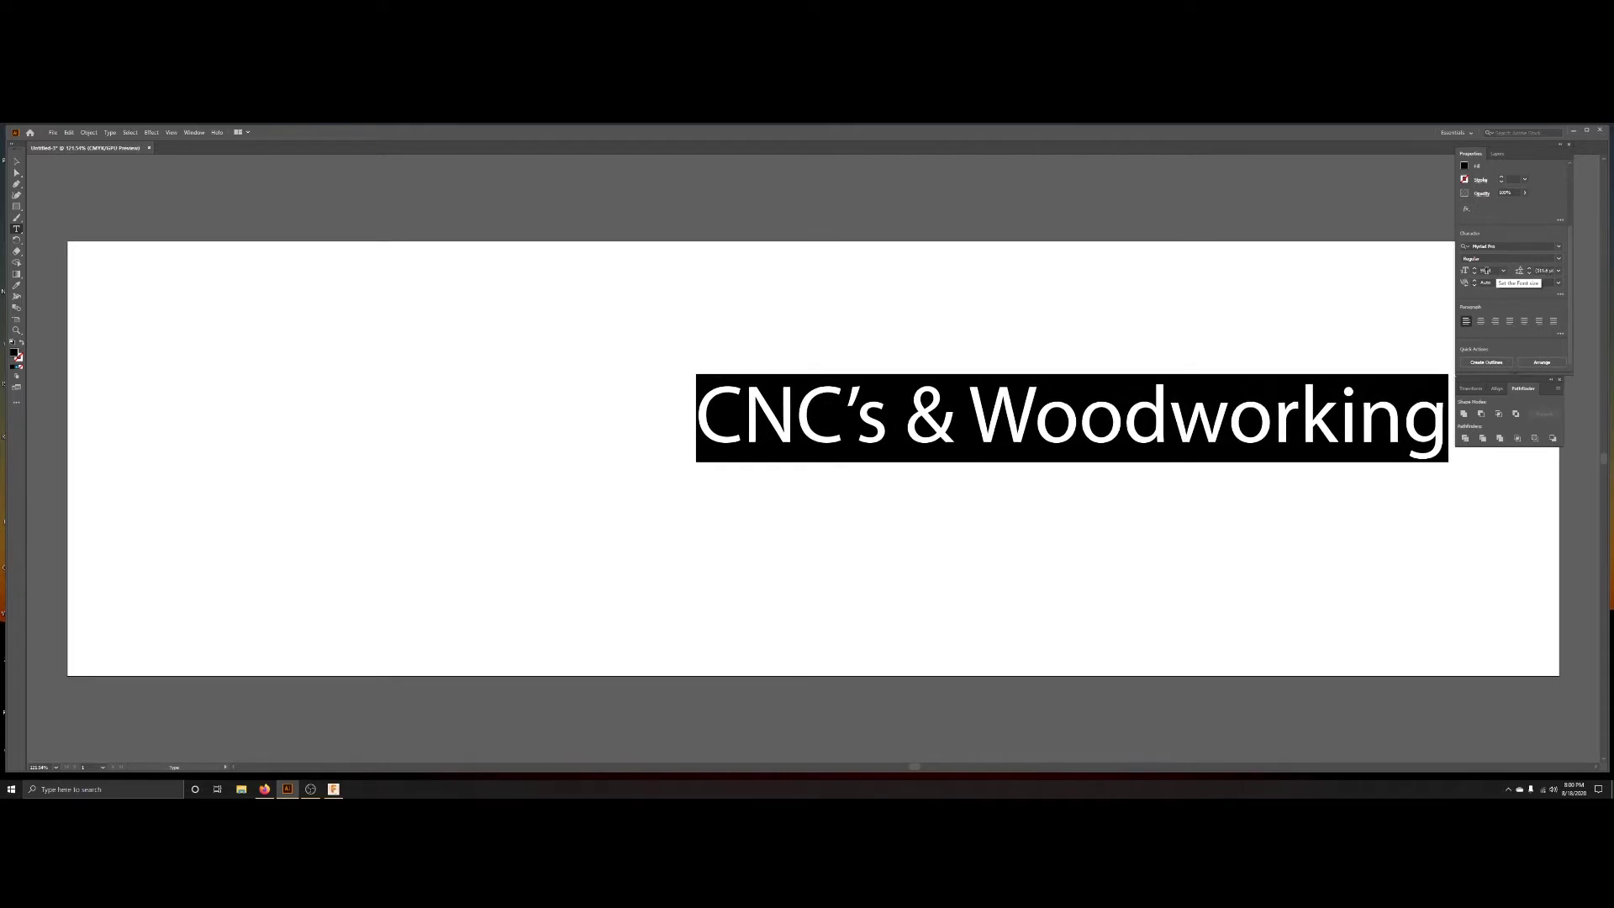
{"action": "scroll", "coordinate": [1486, 271], "scroll_direction": "up", "scroll_amount": 10}
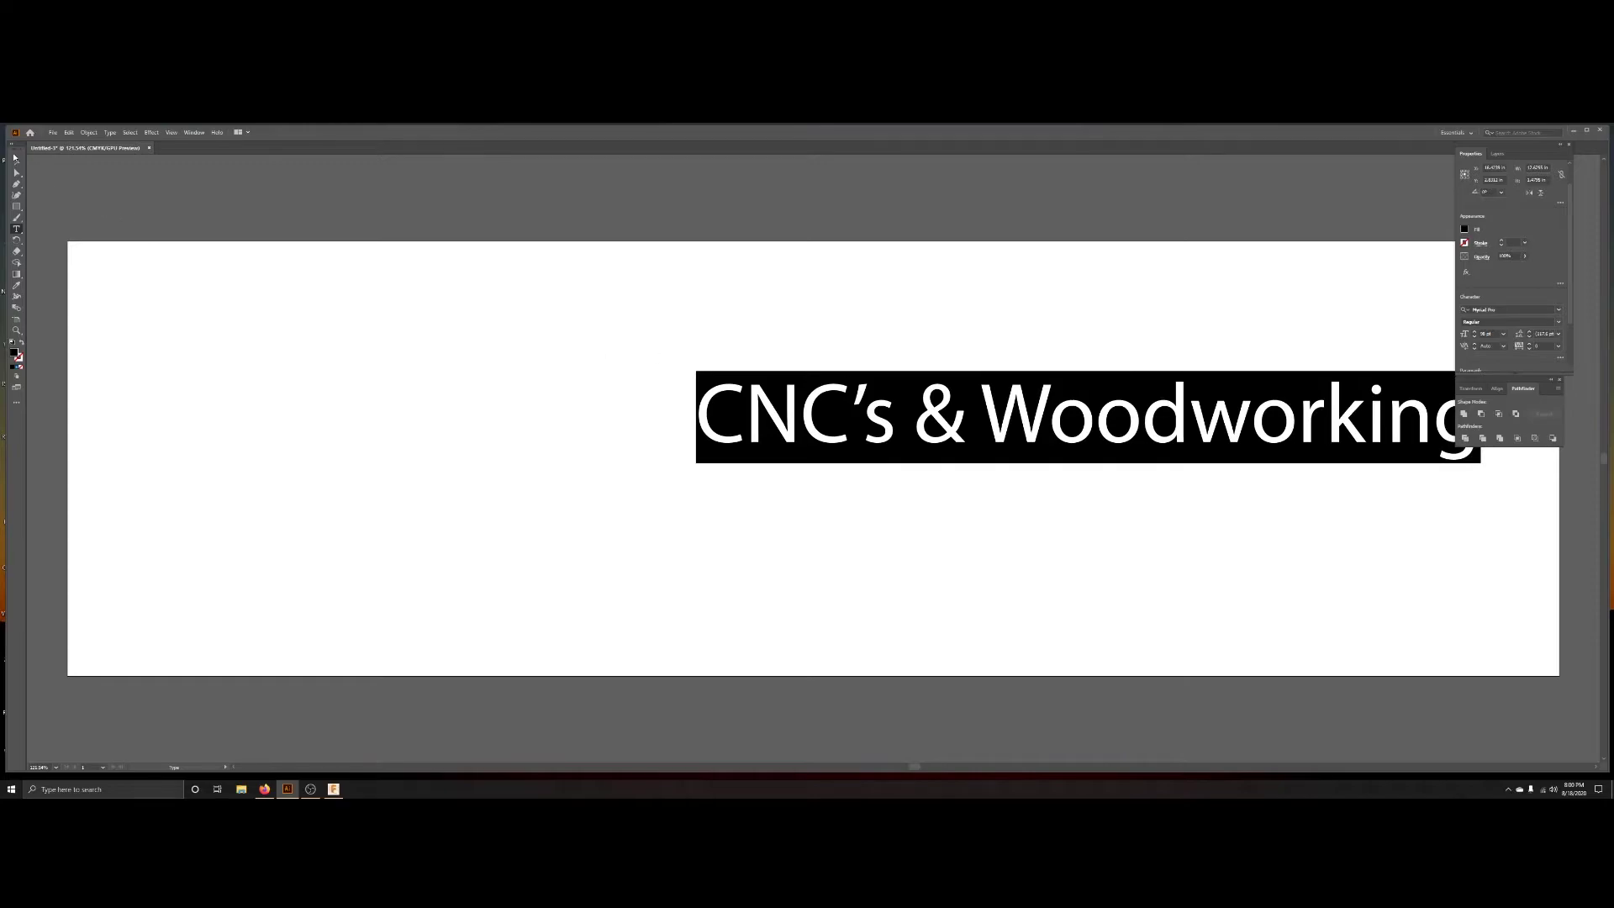
{"action": "left_click", "coordinate": [15, 158]}
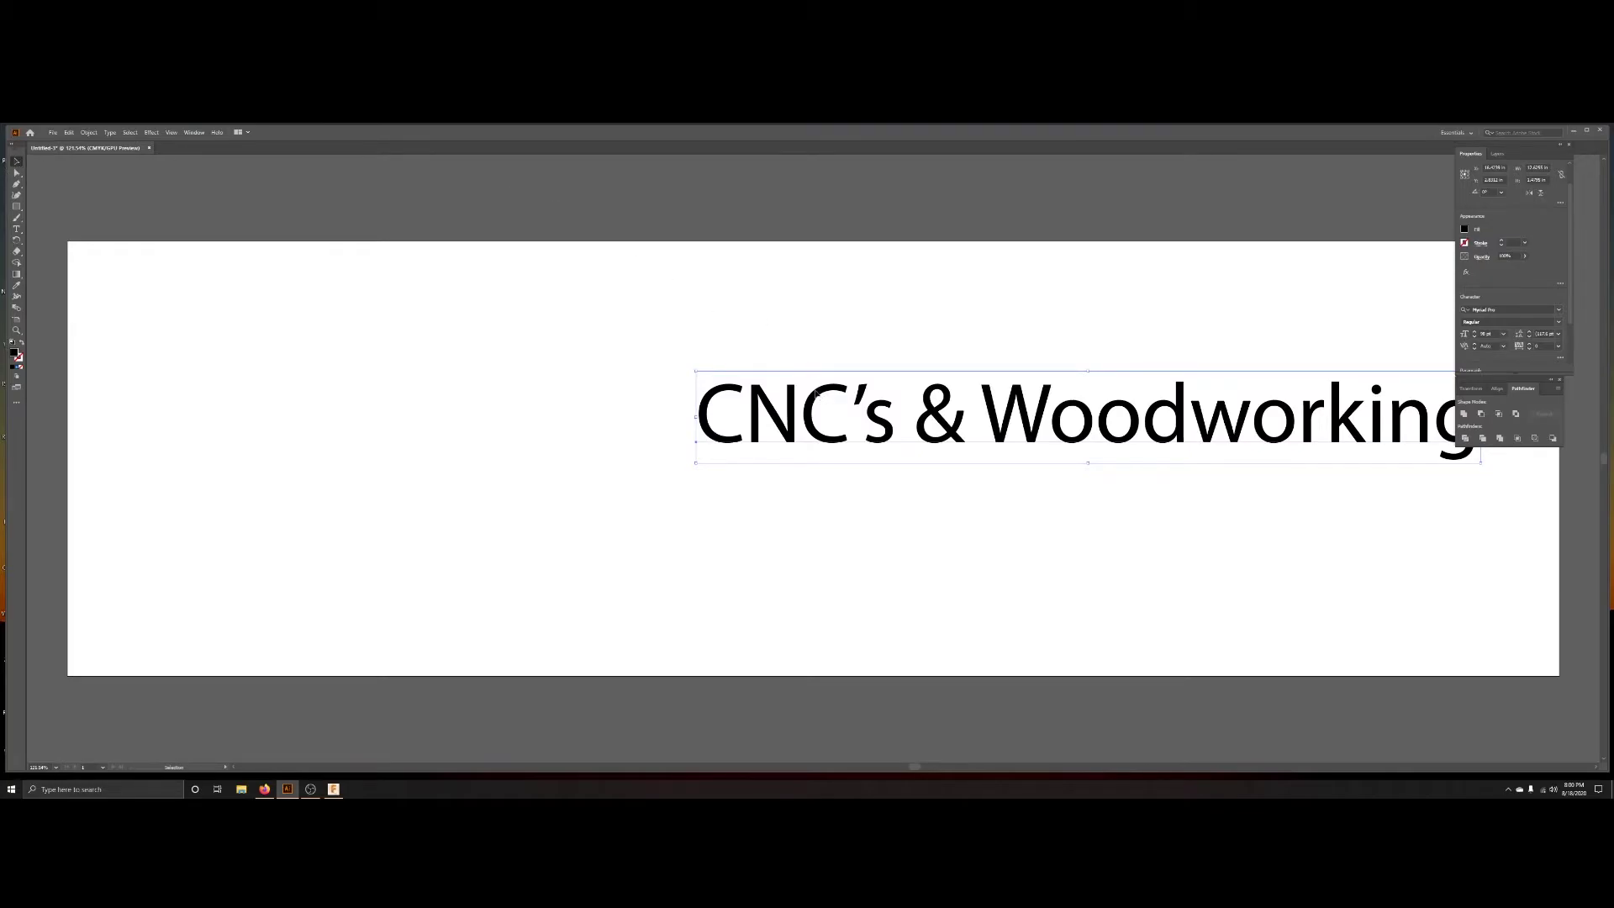
{"action": "left_click_drag", "start_coordinate": [816, 393], "coordinate": [510, 428]}
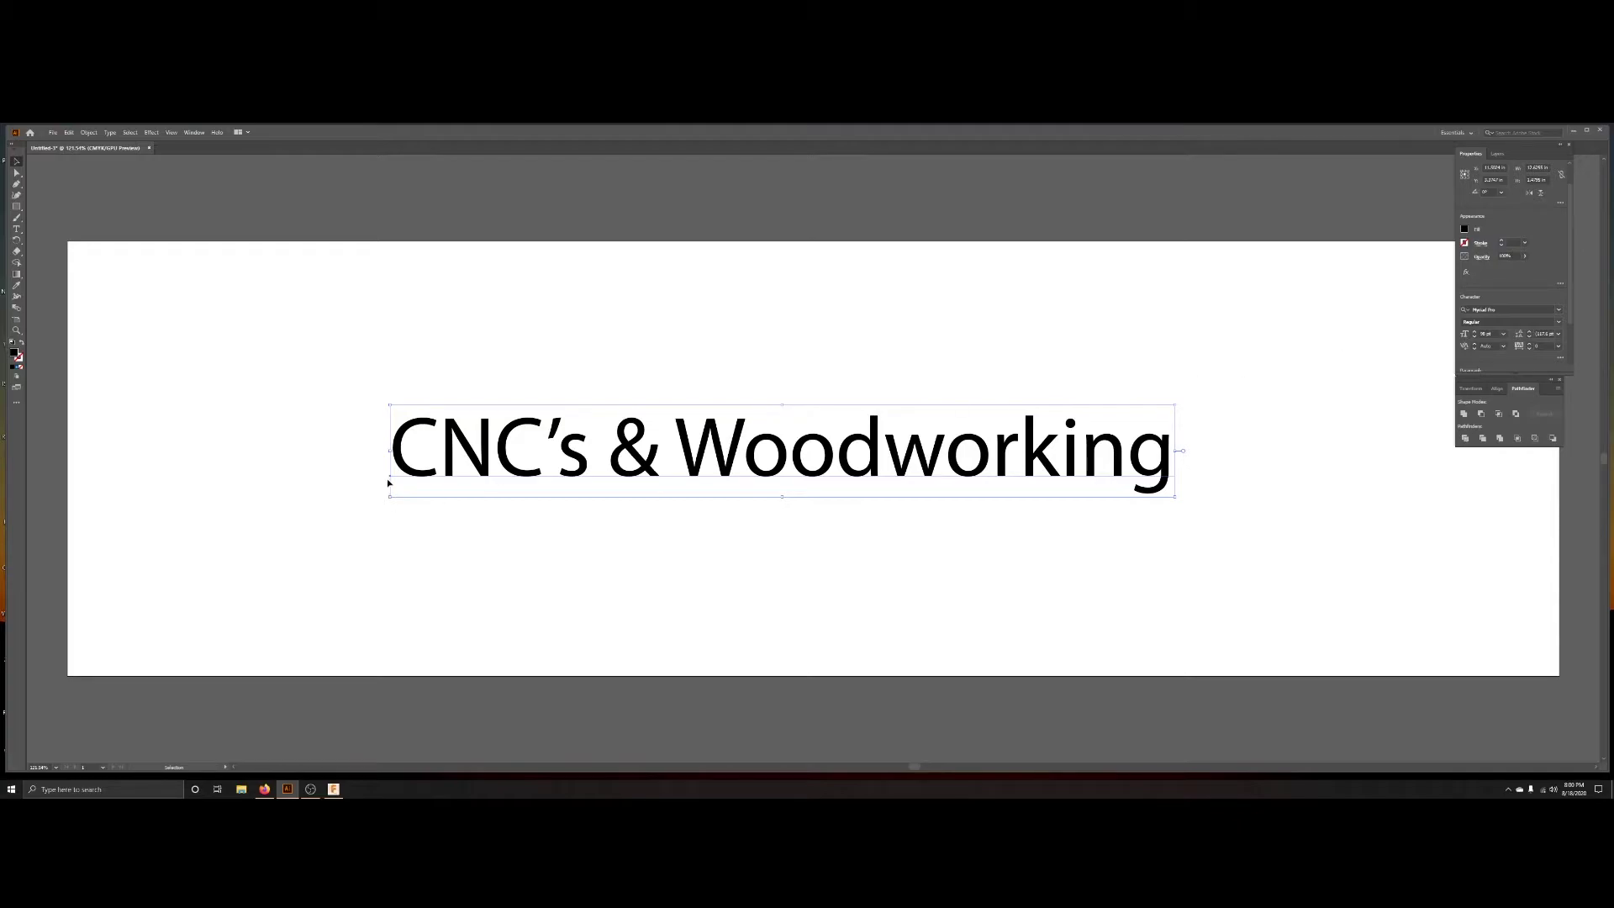
- Change the font of the whole "CNC's & Woodworking" text to BillionDreams
{"action": "left_click", "coordinate": [16, 229]}
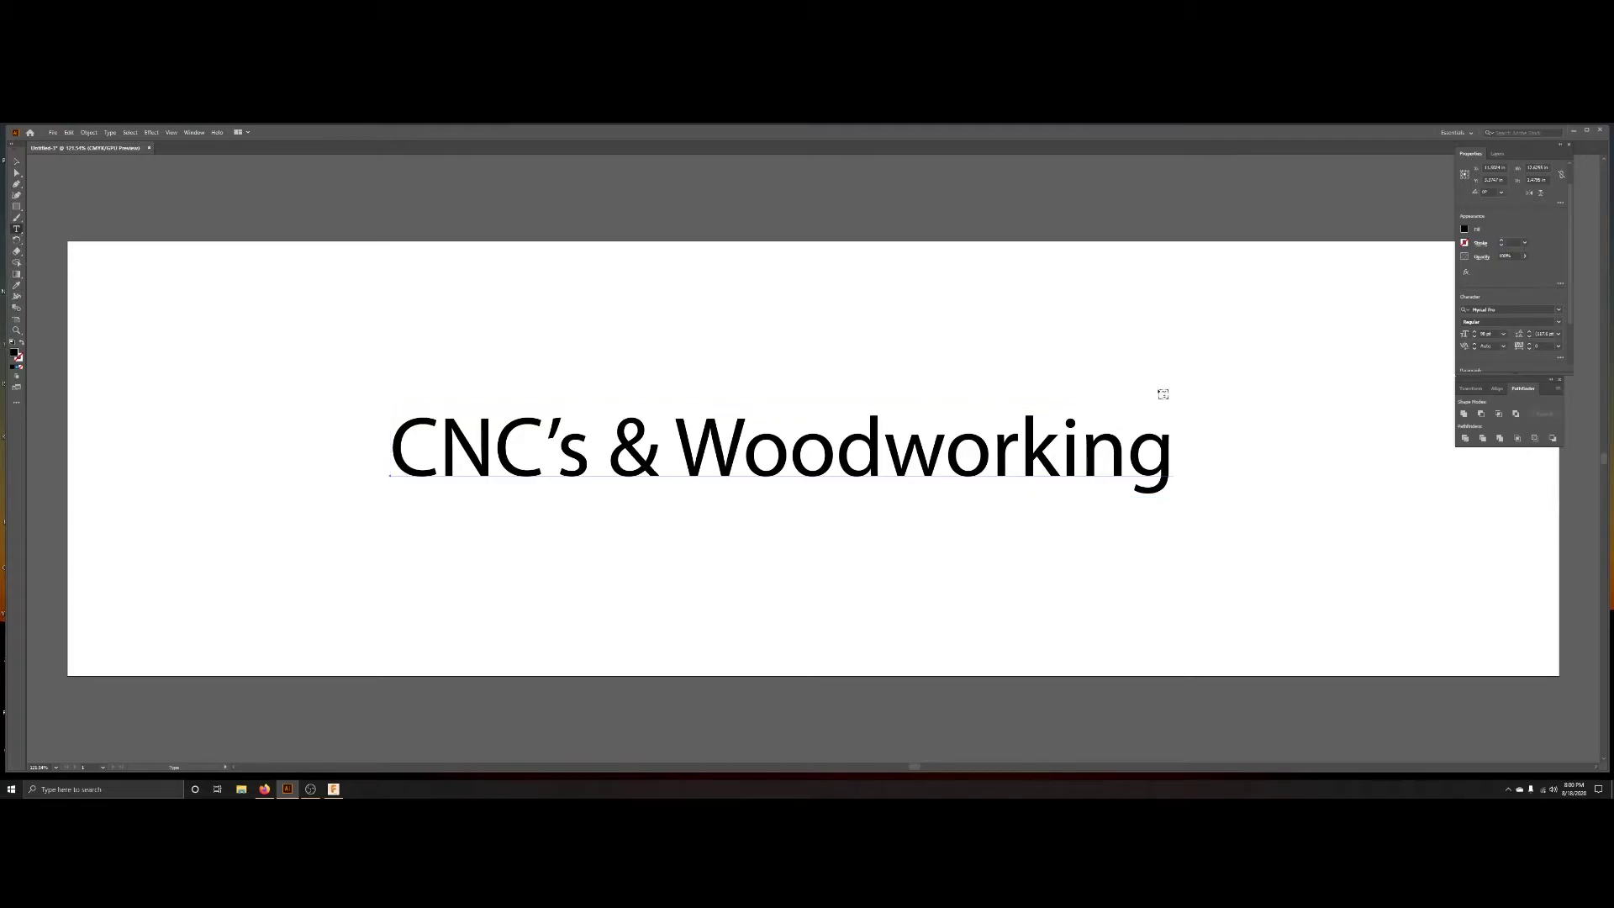
{"action": "left_click_drag", "start_coordinate": [1173, 450], "coordinate": [366, 516]}
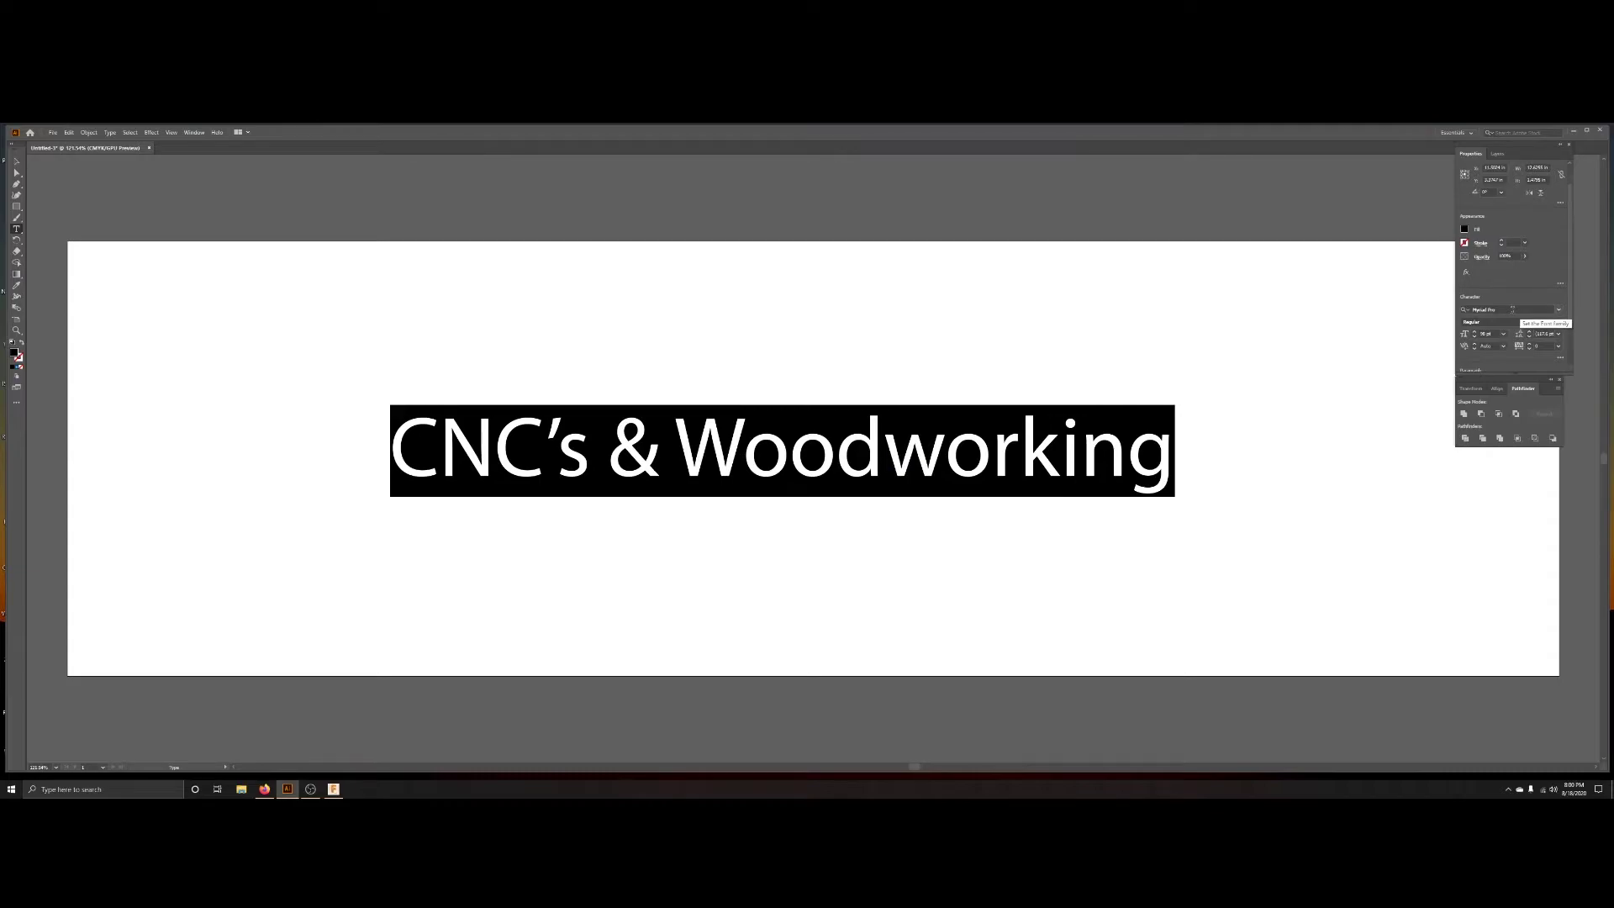
{"action": "left_click", "coordinate": [1513, 310]}
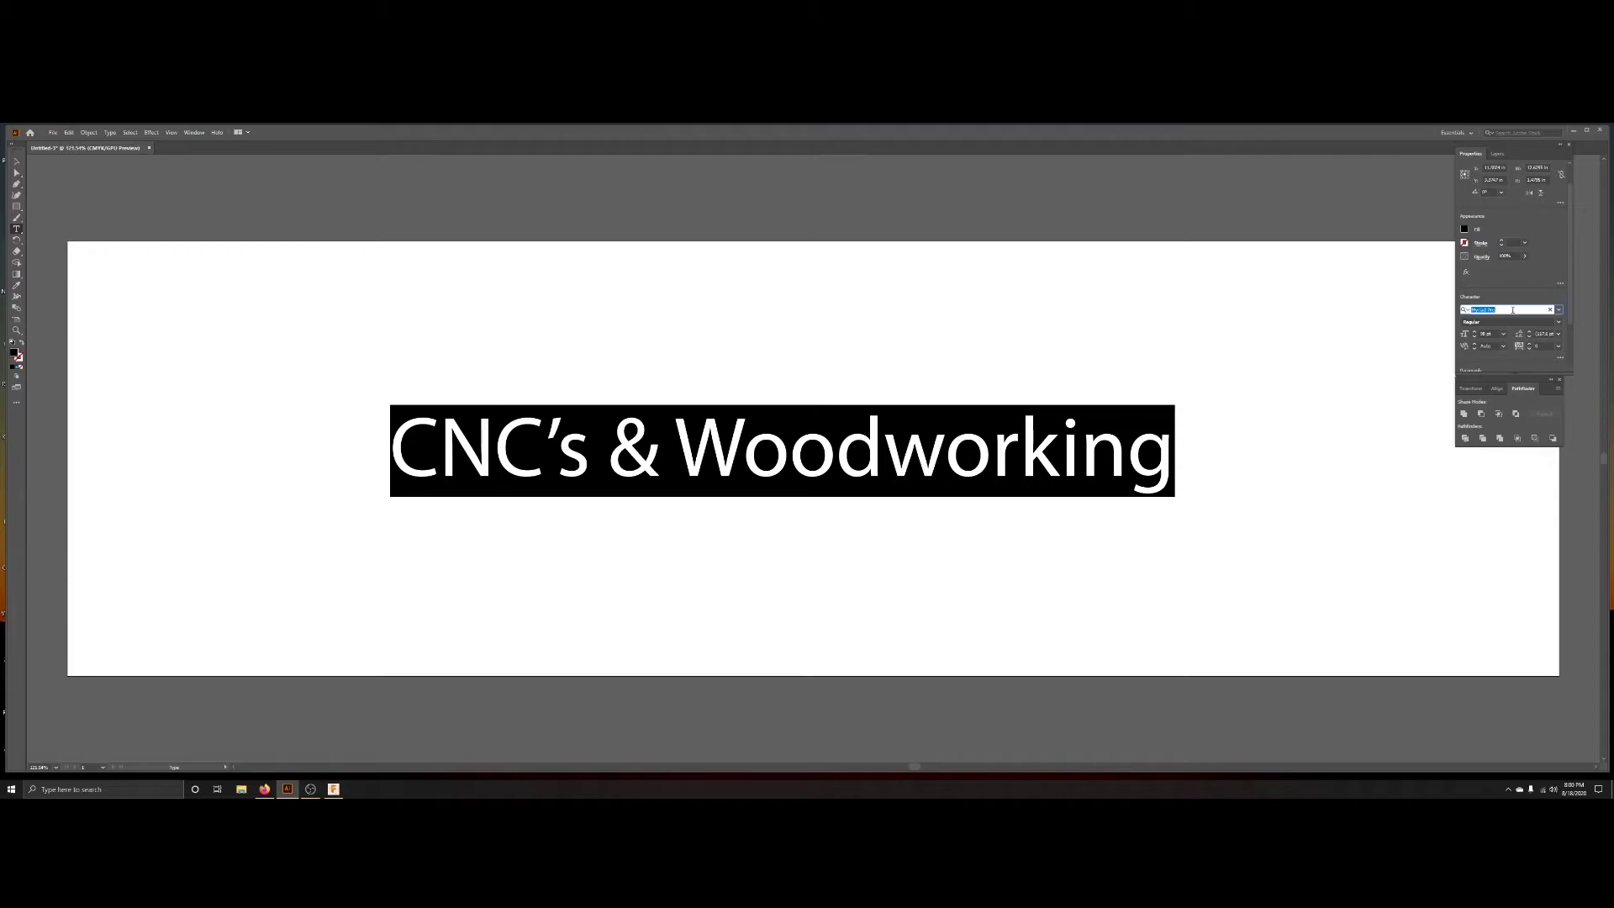
{"action": "left_click", "coordinate": [1559, 311]}
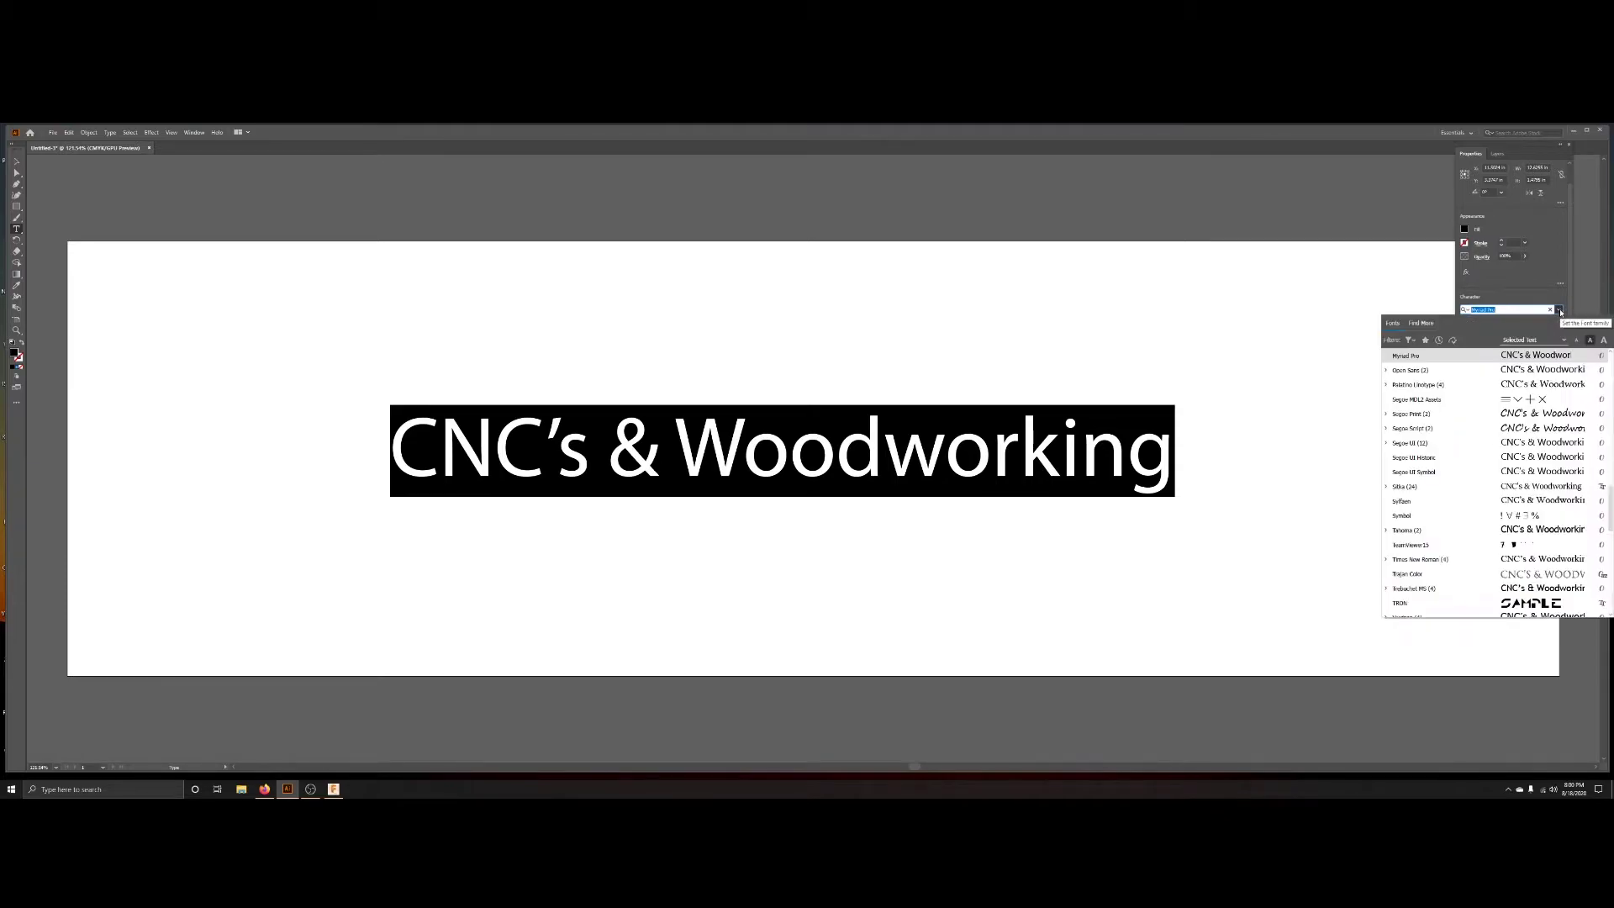
{"action": "left_click", "coordinate": [1559, 310]}
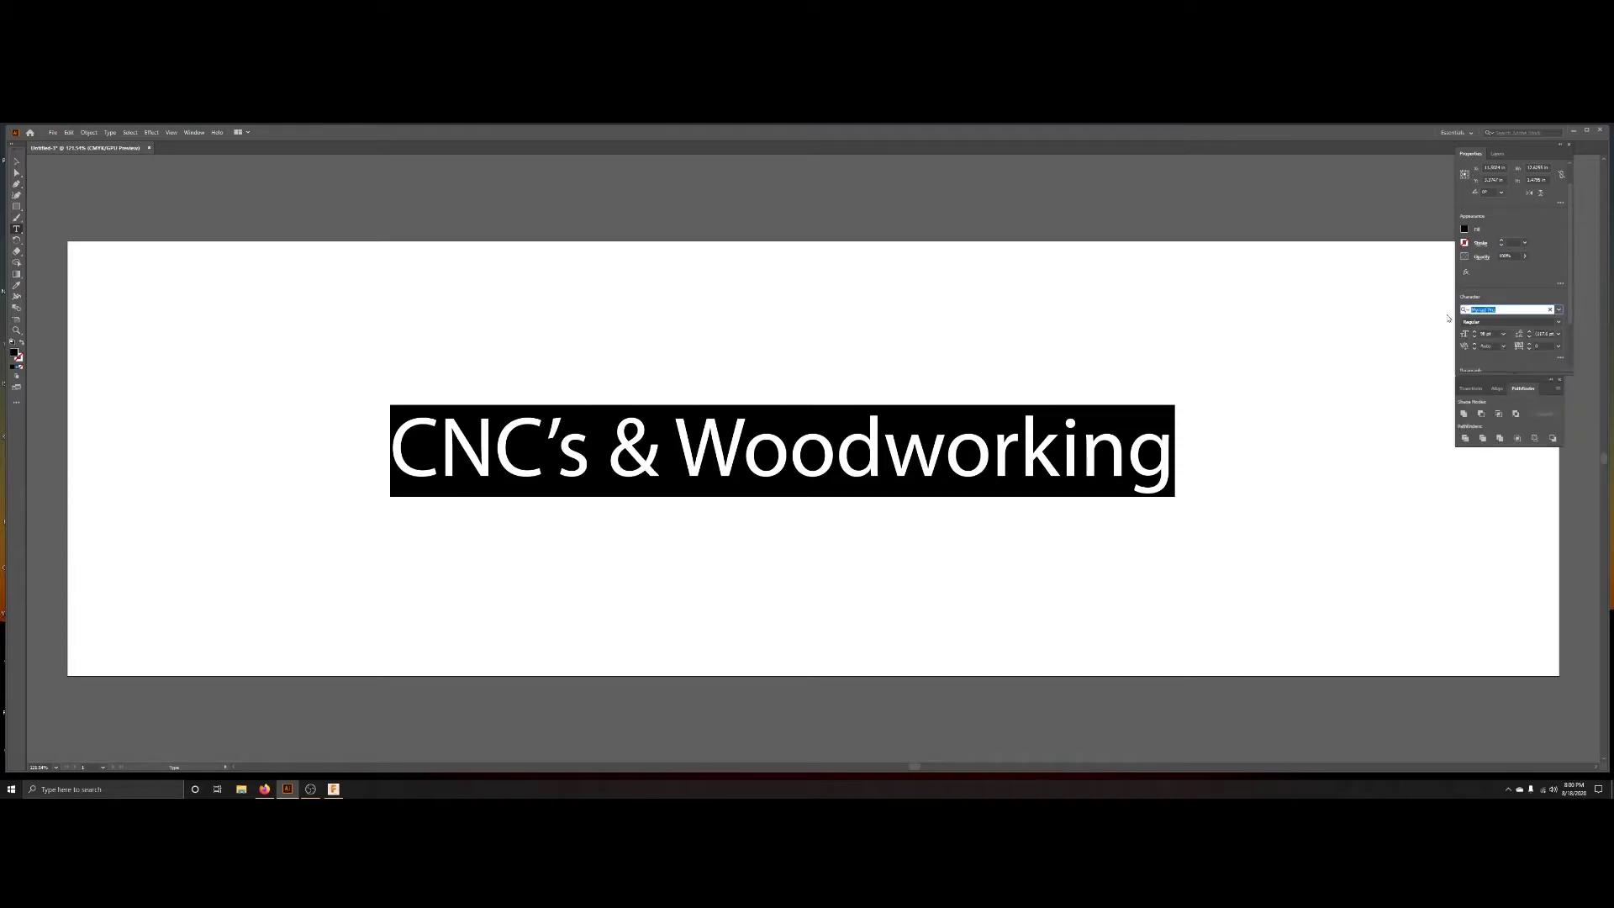
{"action": "type", "text": "bi"}
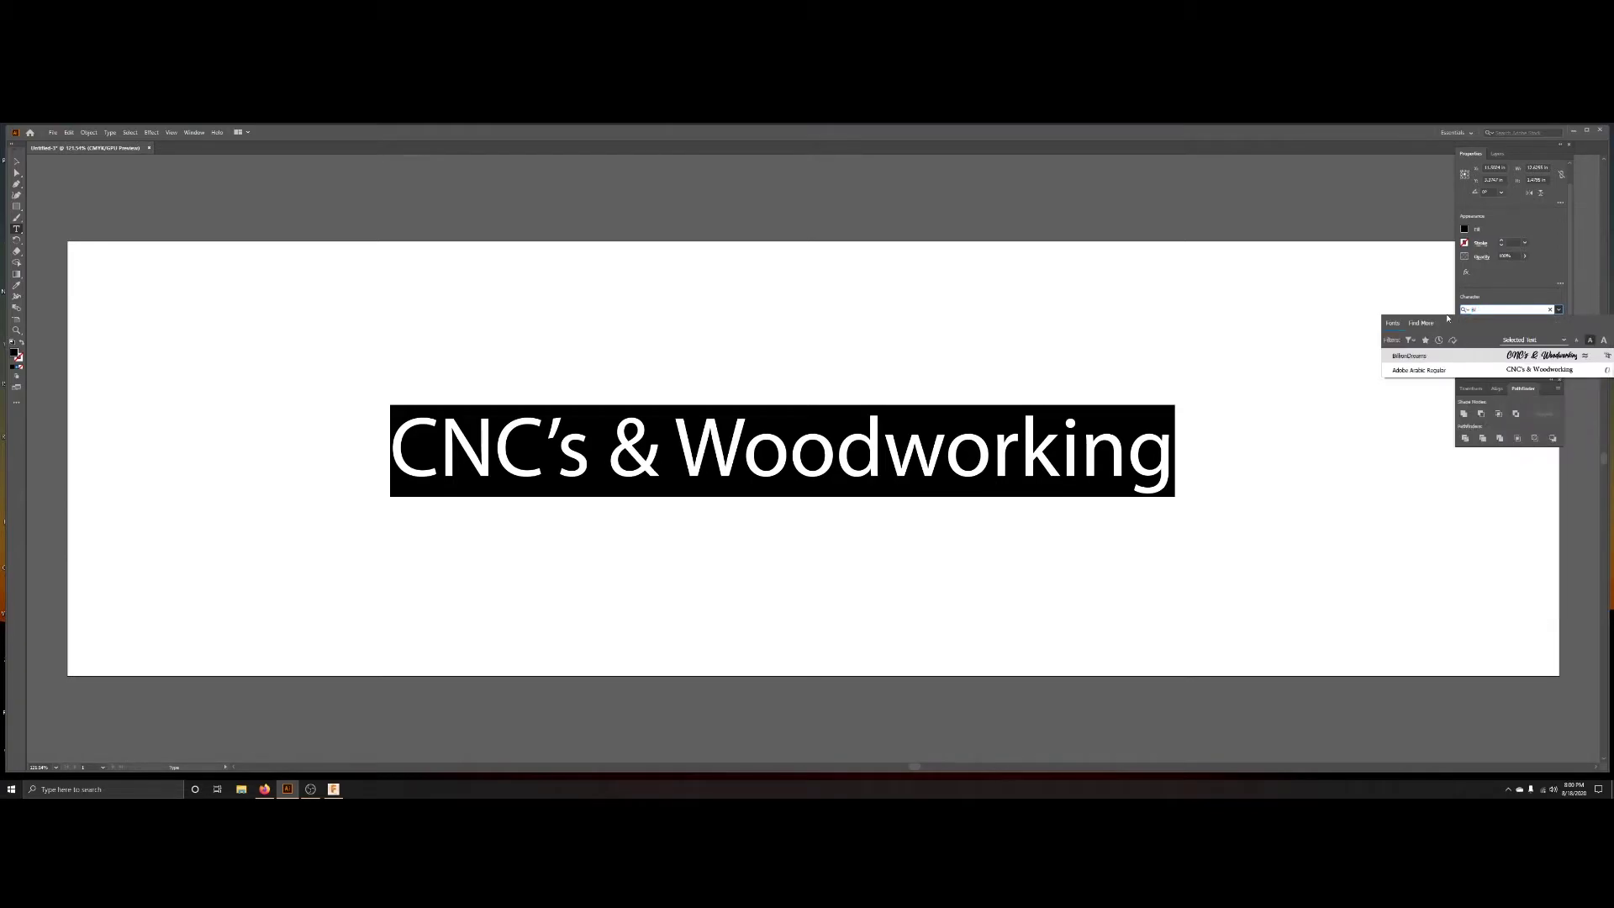
{"action": "left_click", "coordinate": [1430, 356]}
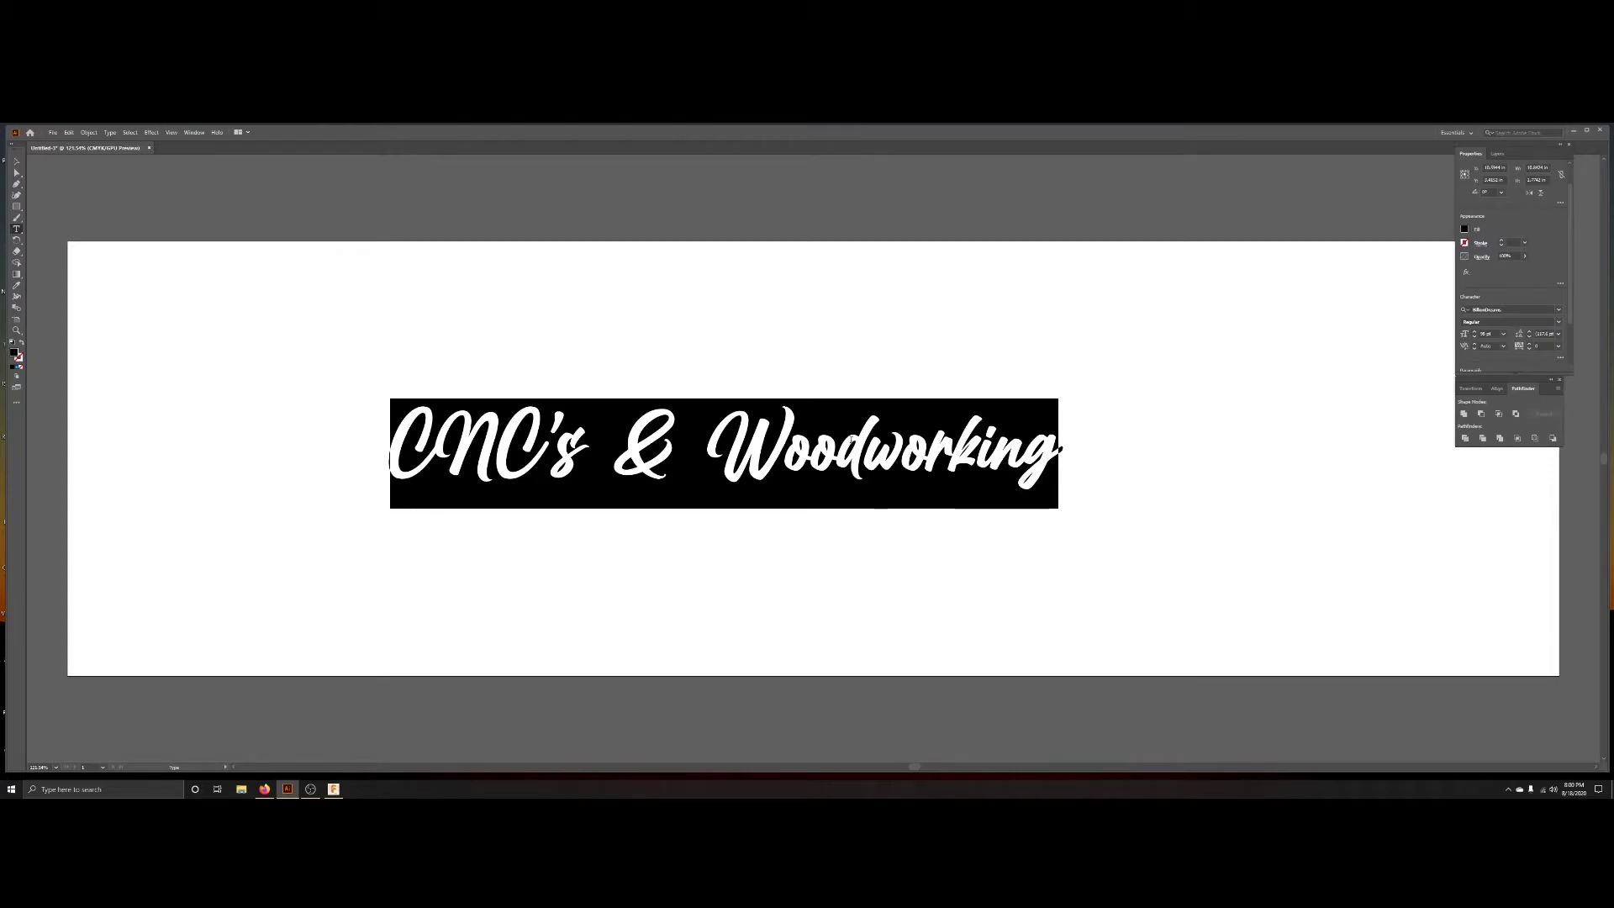
{"action": "left_click", "coordinate": [88, 133]}
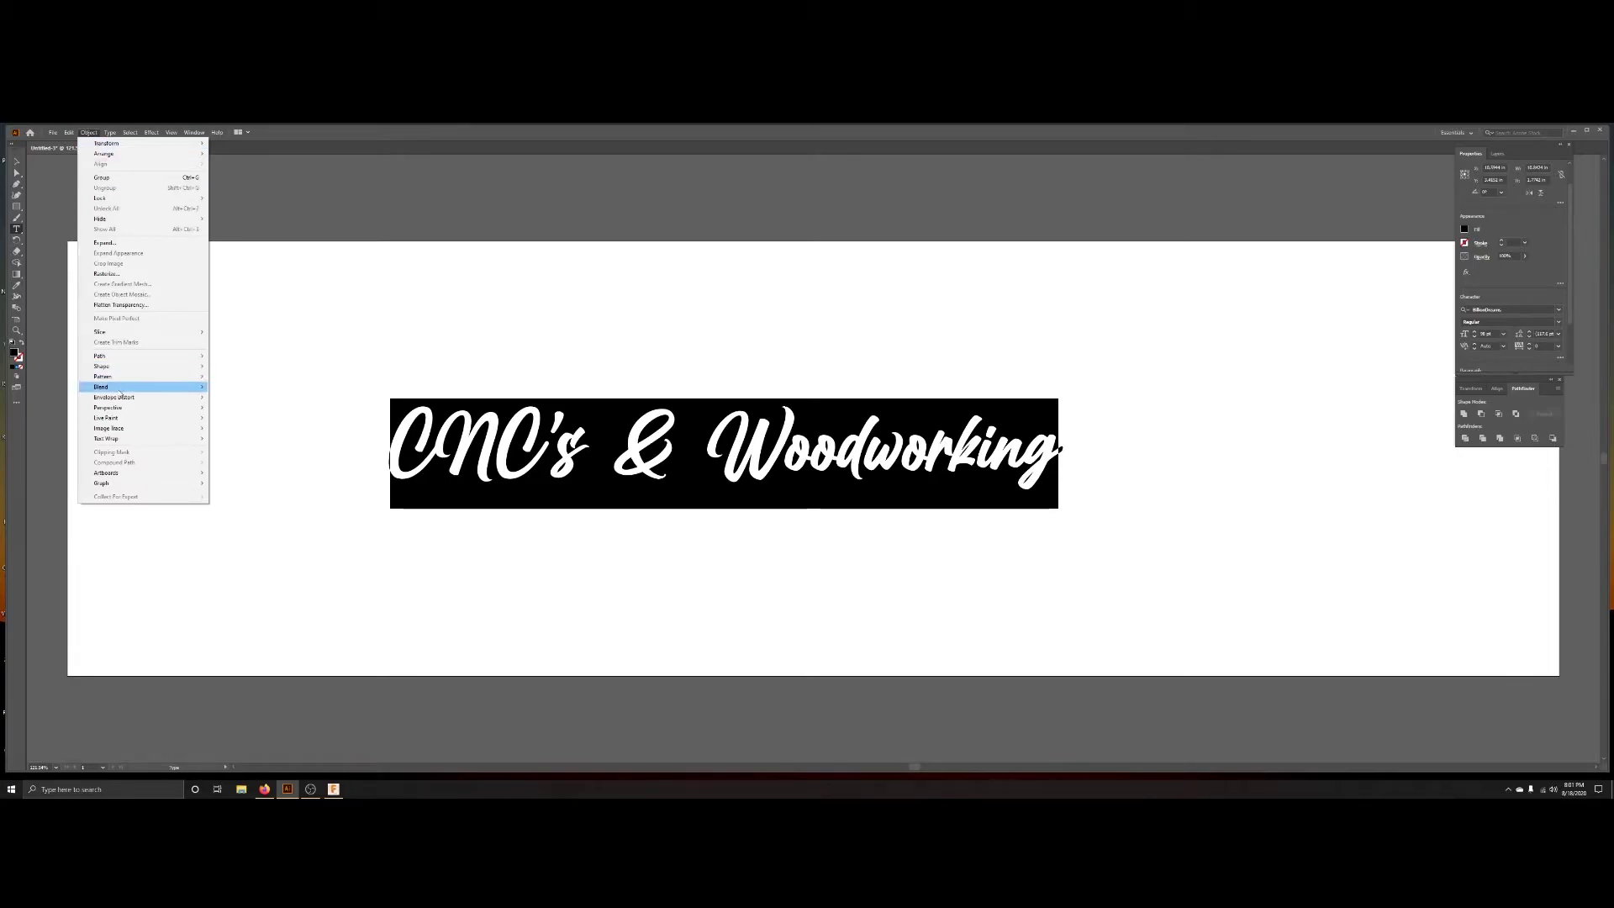
{"action": "mouse_move", "coordinate": [126, 428]}
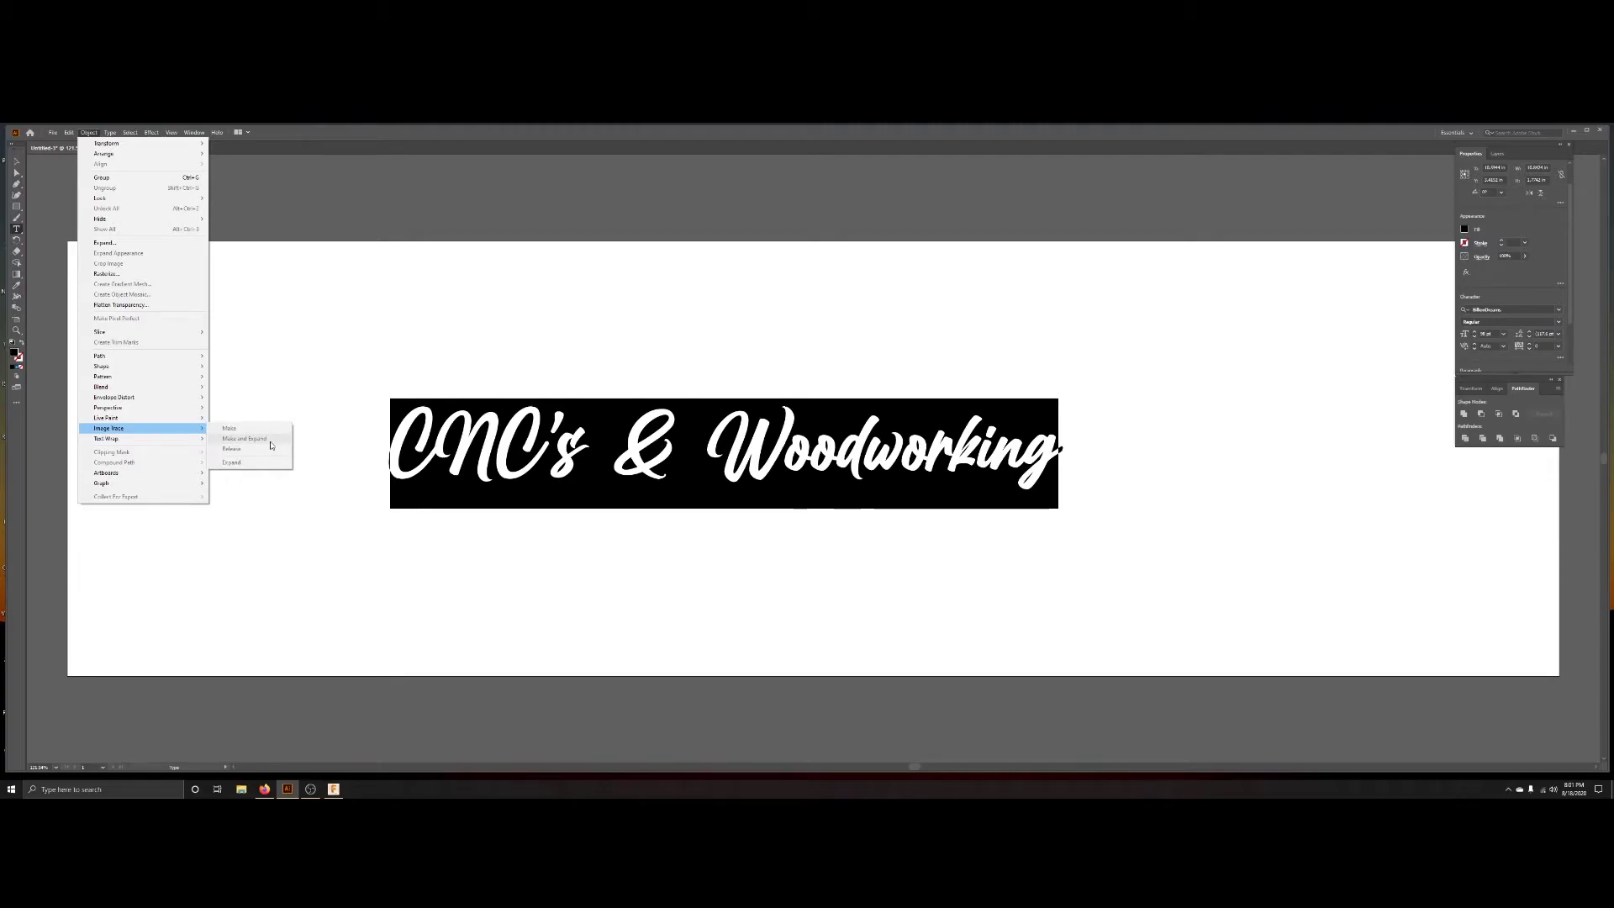
{"action": "key", "text": "Escape"}
{"action": "key", "text": "Escape"}
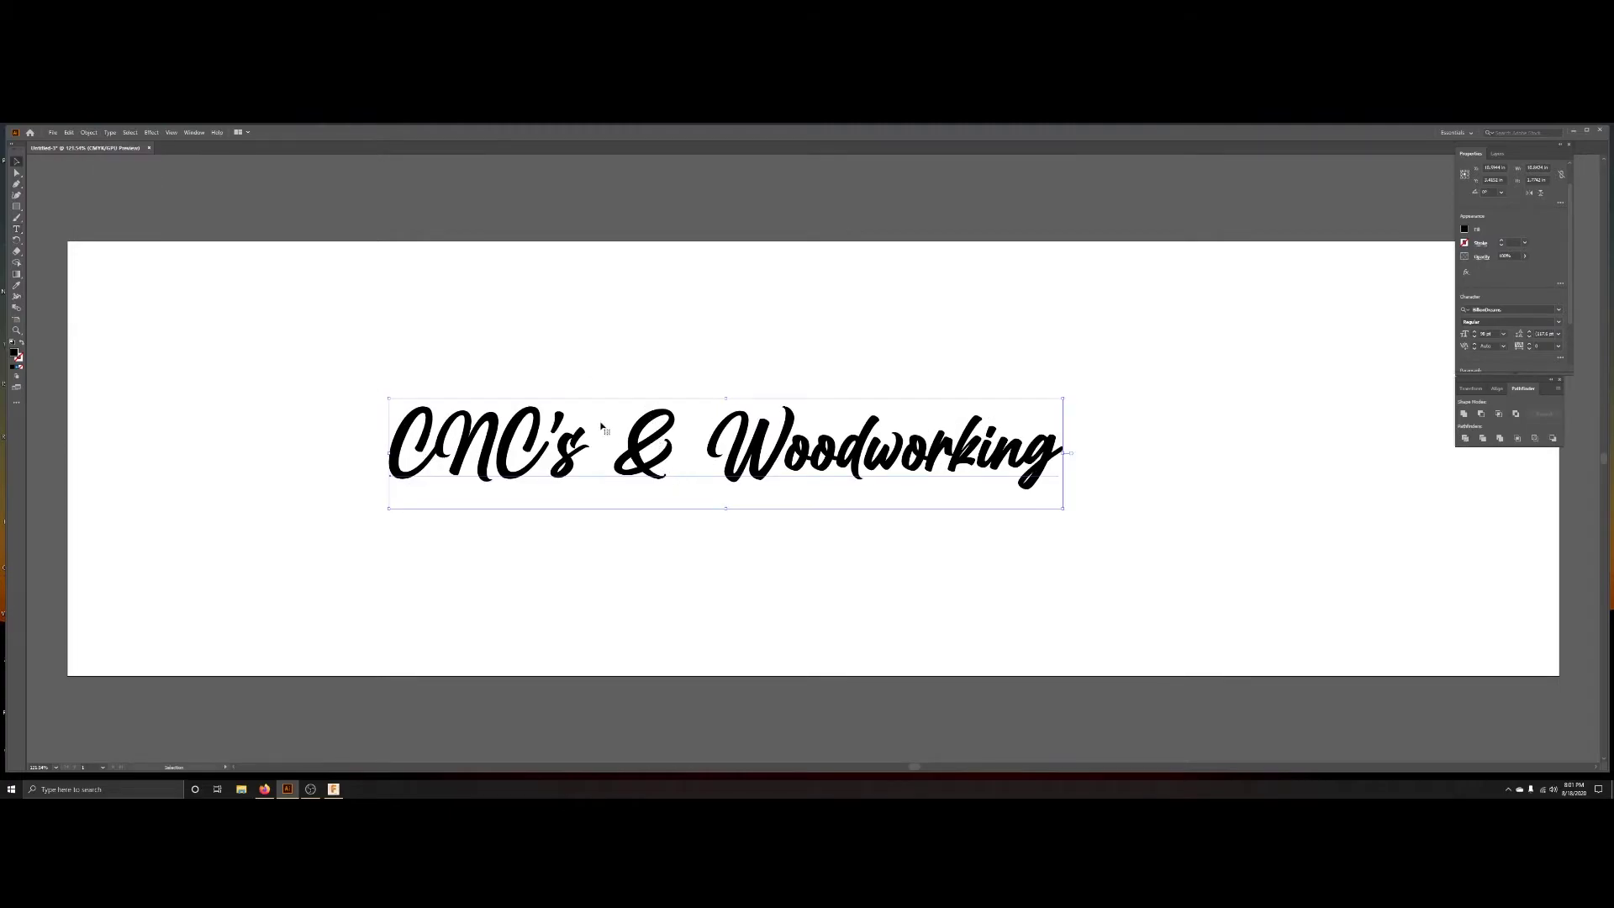
{"action": "left_click", "coordinate": [110, 133]}
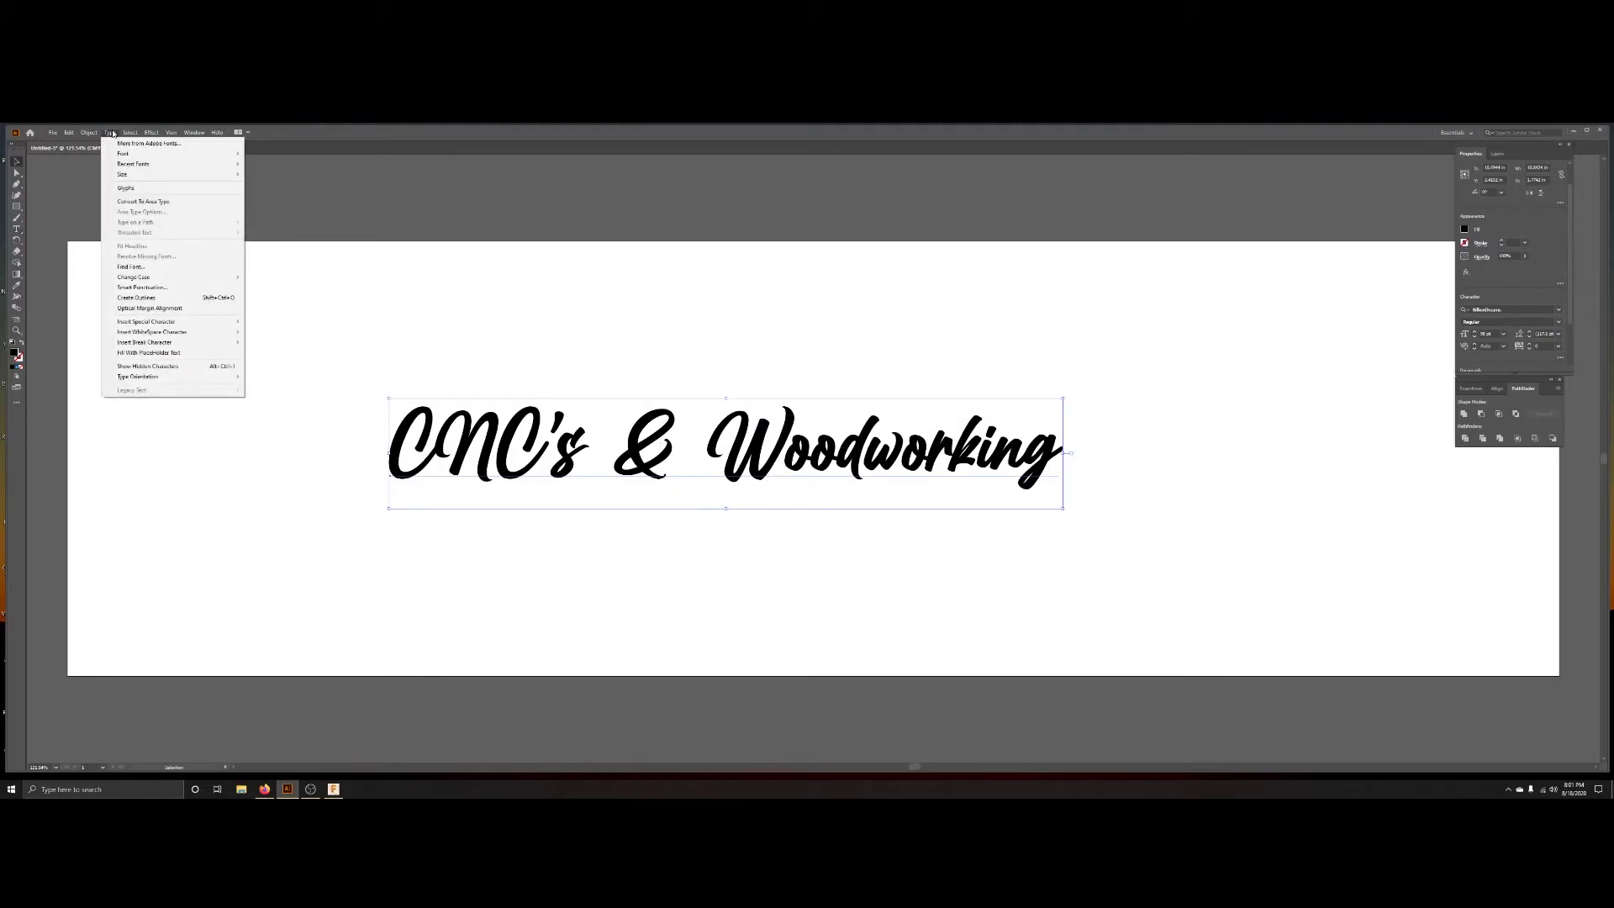
{"action": "left_click", "coordinate": [540, 350]}
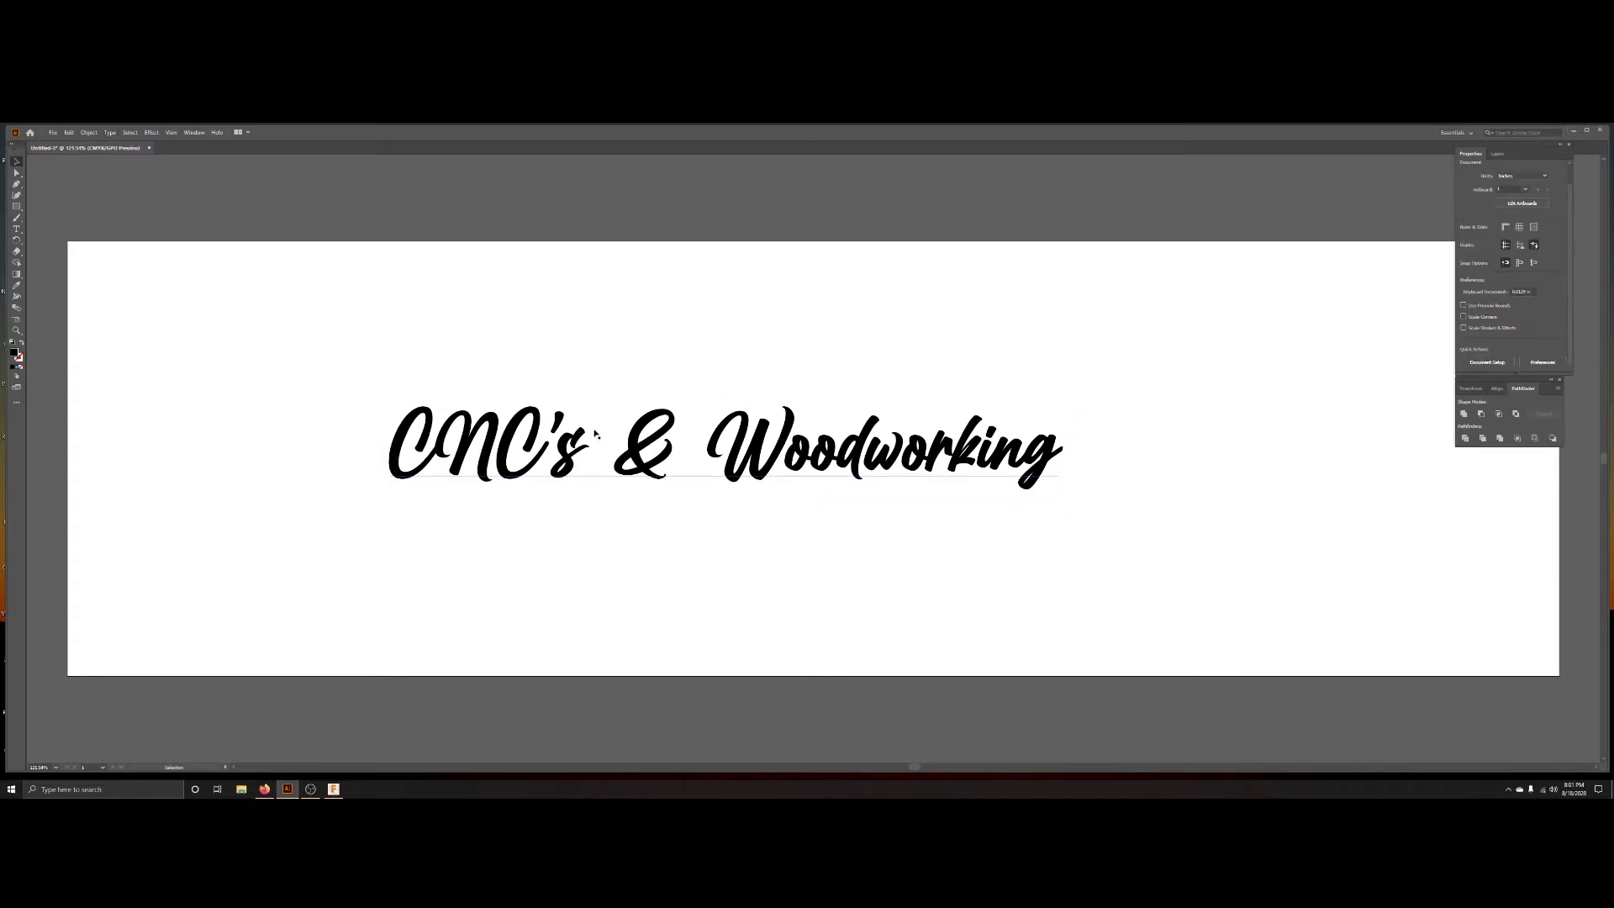
- Convert the "CNC's & Woodworking" text to outlines and move it up toward the artboard's upper edge
{"action": "left_click", "coordinate": [626, 447]}
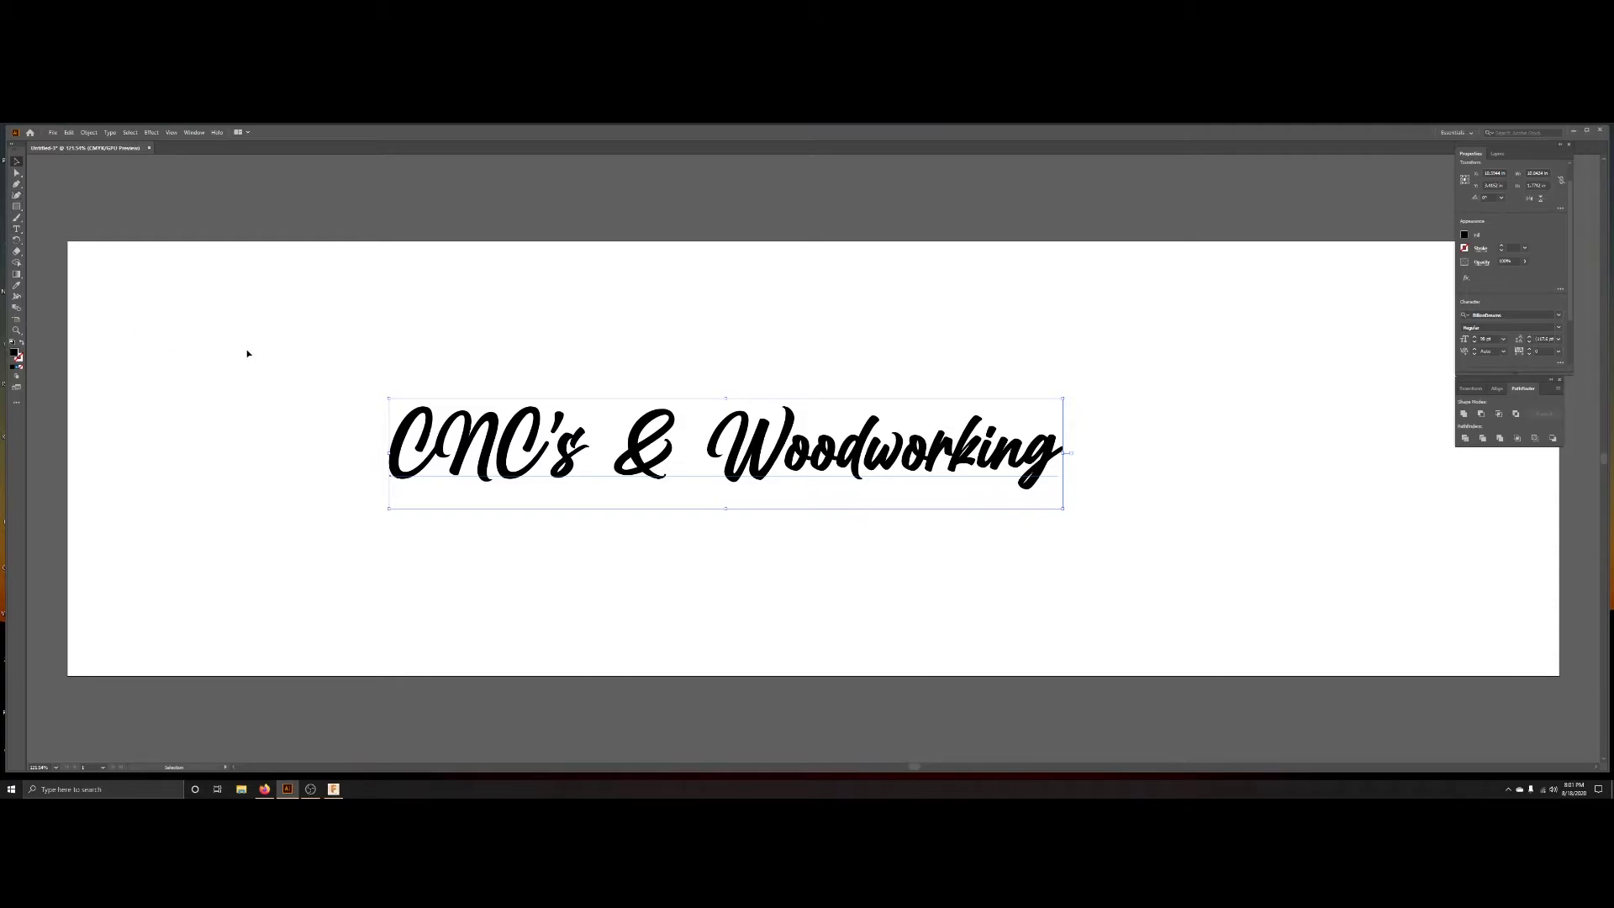
{"action": "left_click", "coordinate": [110, 133]}
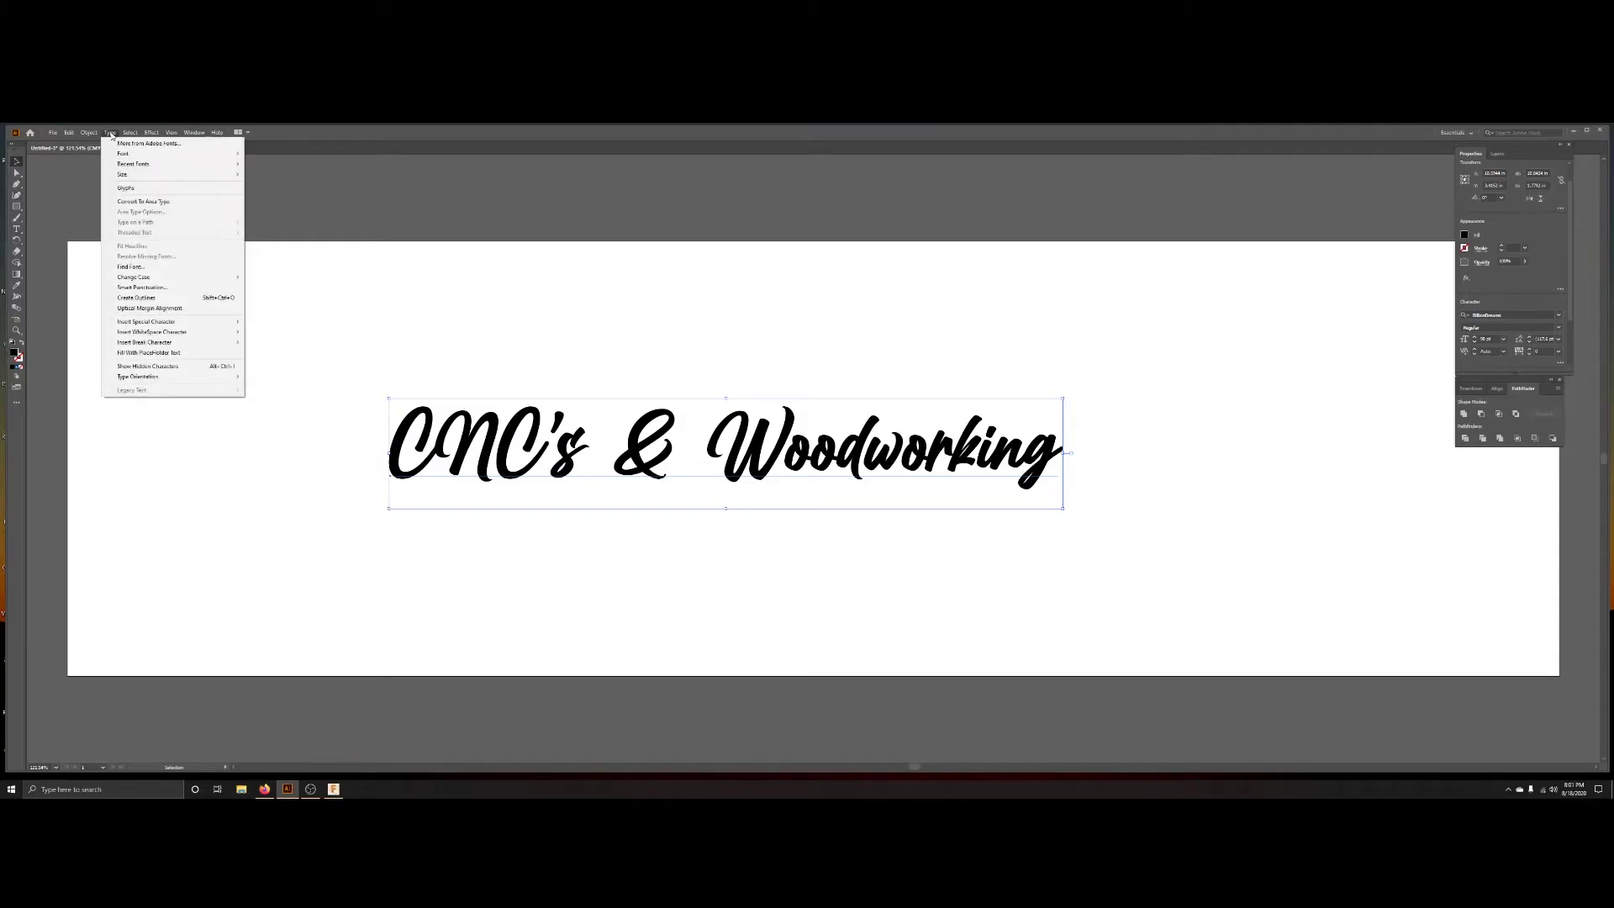
{"action": "left_click", "coordinate": [135, 298]}
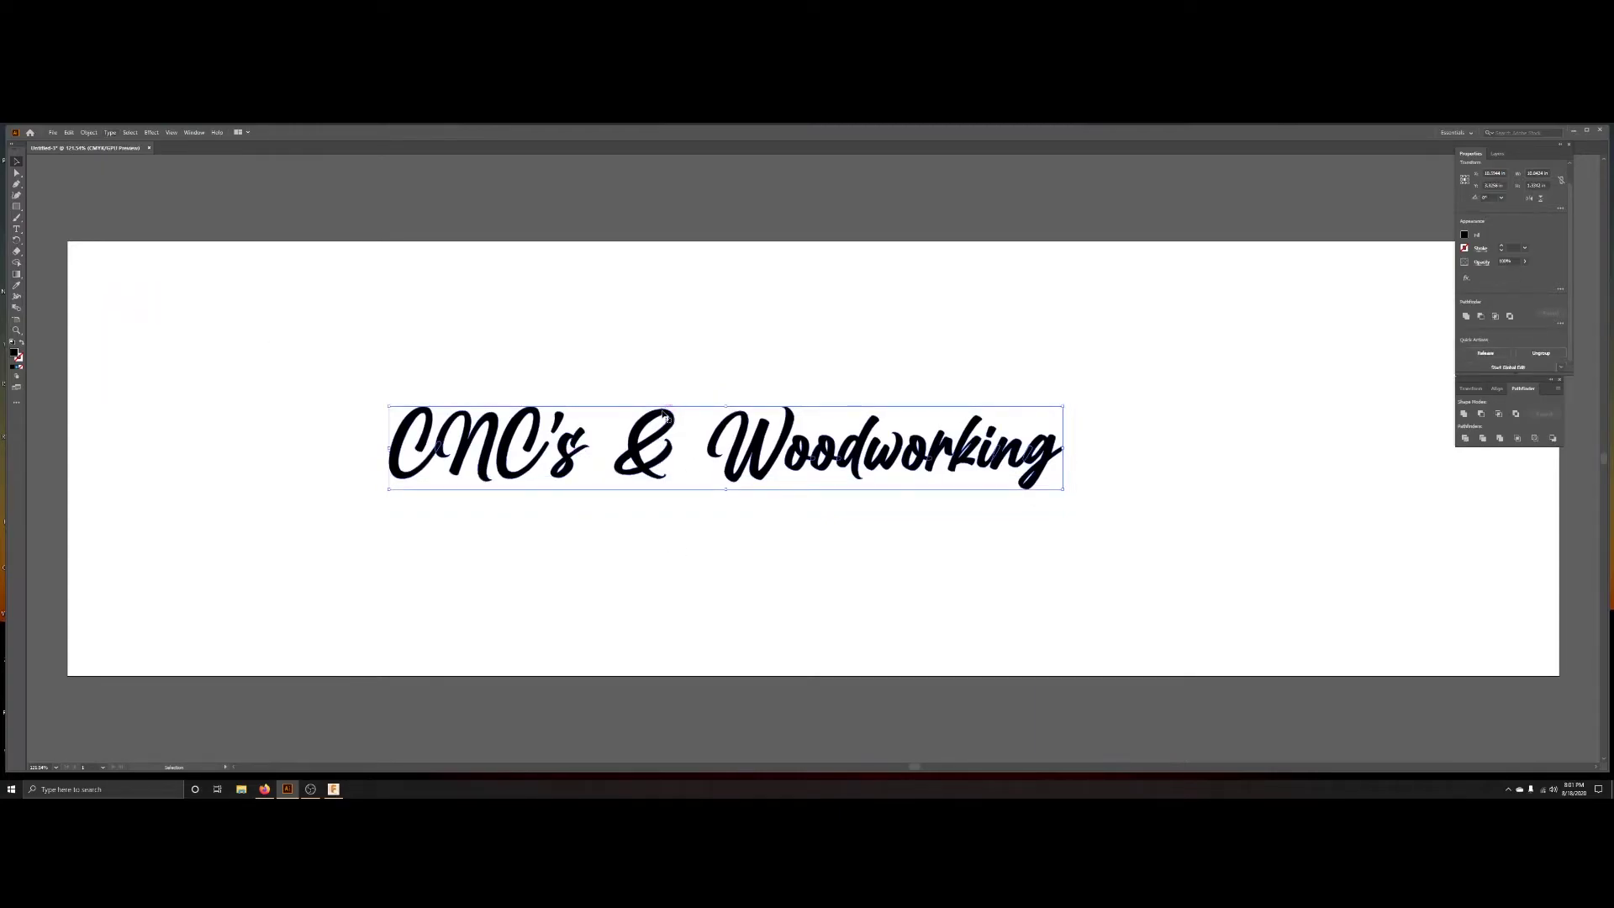
{"action": "left_click_drag", "start_coordinate": [660, 417], "coordinate": [668, 319]}
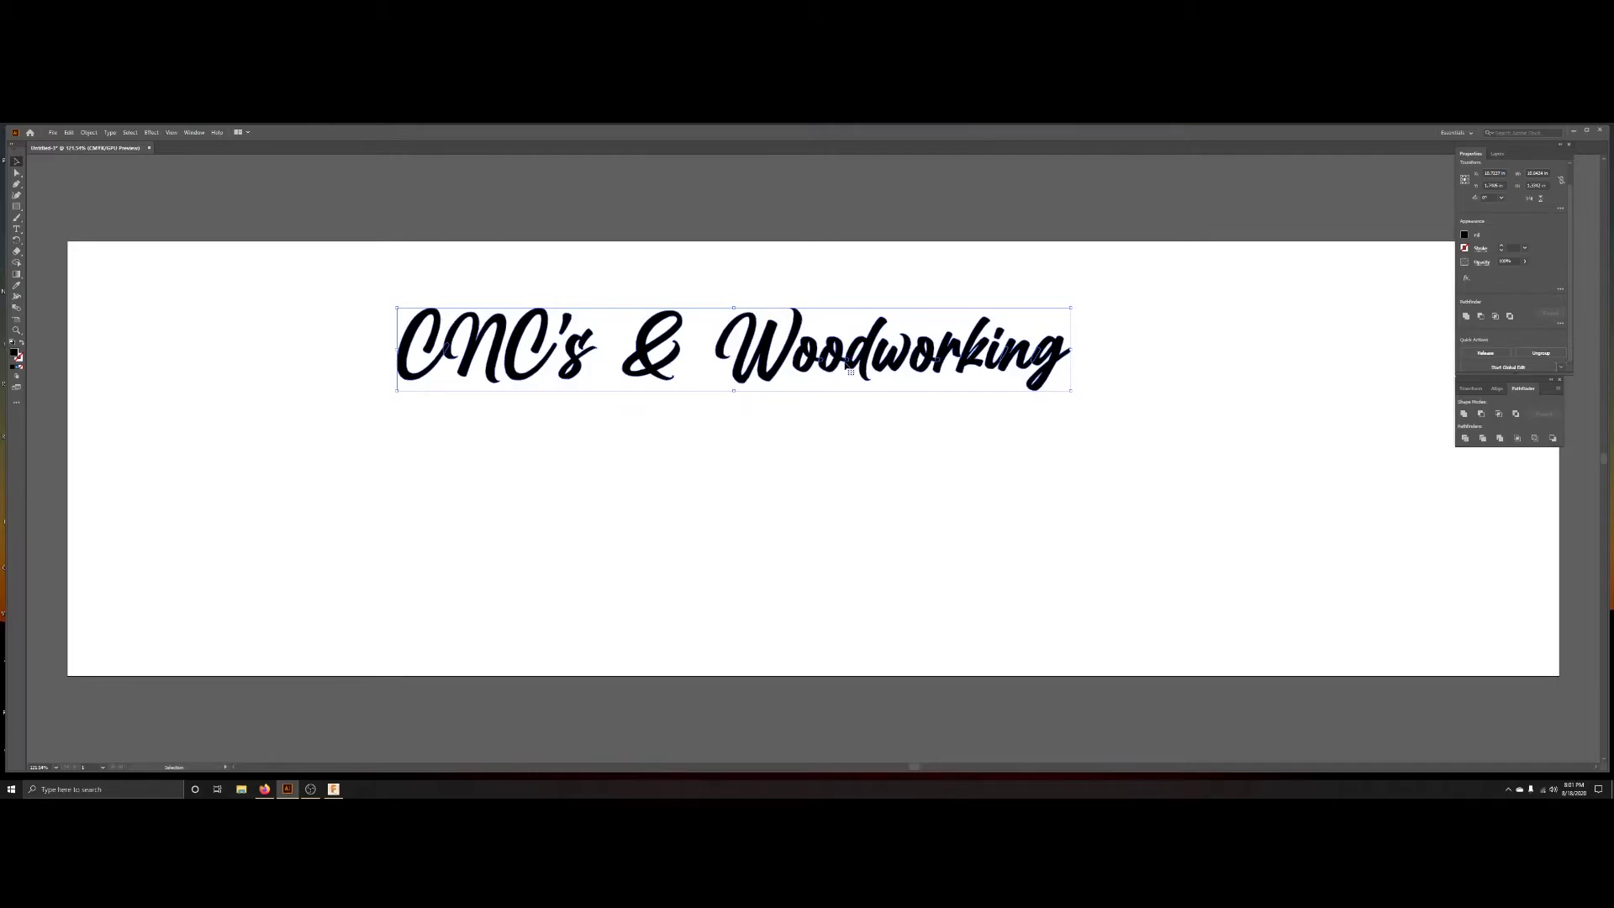
- Check the overlapping joins between the letters of "Woodworking", and move the outlined text down to about the middle of the artboard
{"action": "scroll", "coordinate": [848, 363], "scroll_direction": "up", "scroll_amount": 4, "text": "alt"}
{"action": "scroll", "coordinate": [847, 363], "scroll_direction": "up", "scroll_amount": 2, "text": "alt"}
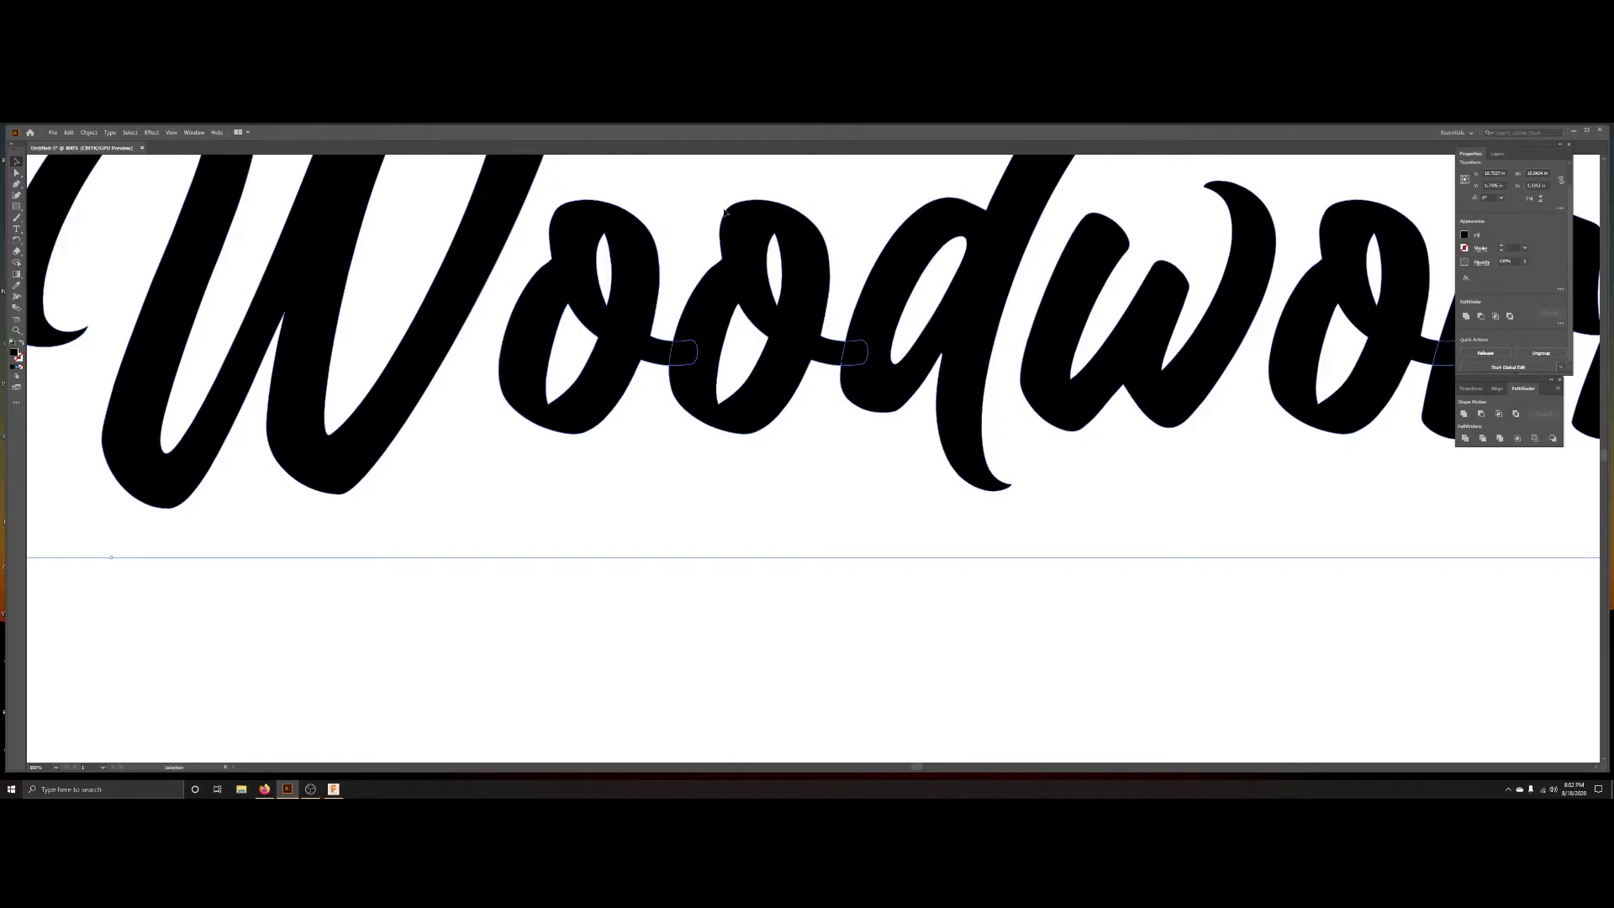
{"action": "scroll", "coordinate": [857, 527], "scroll_direction": "up", "scroll_amount": 2, "text": "alt"}
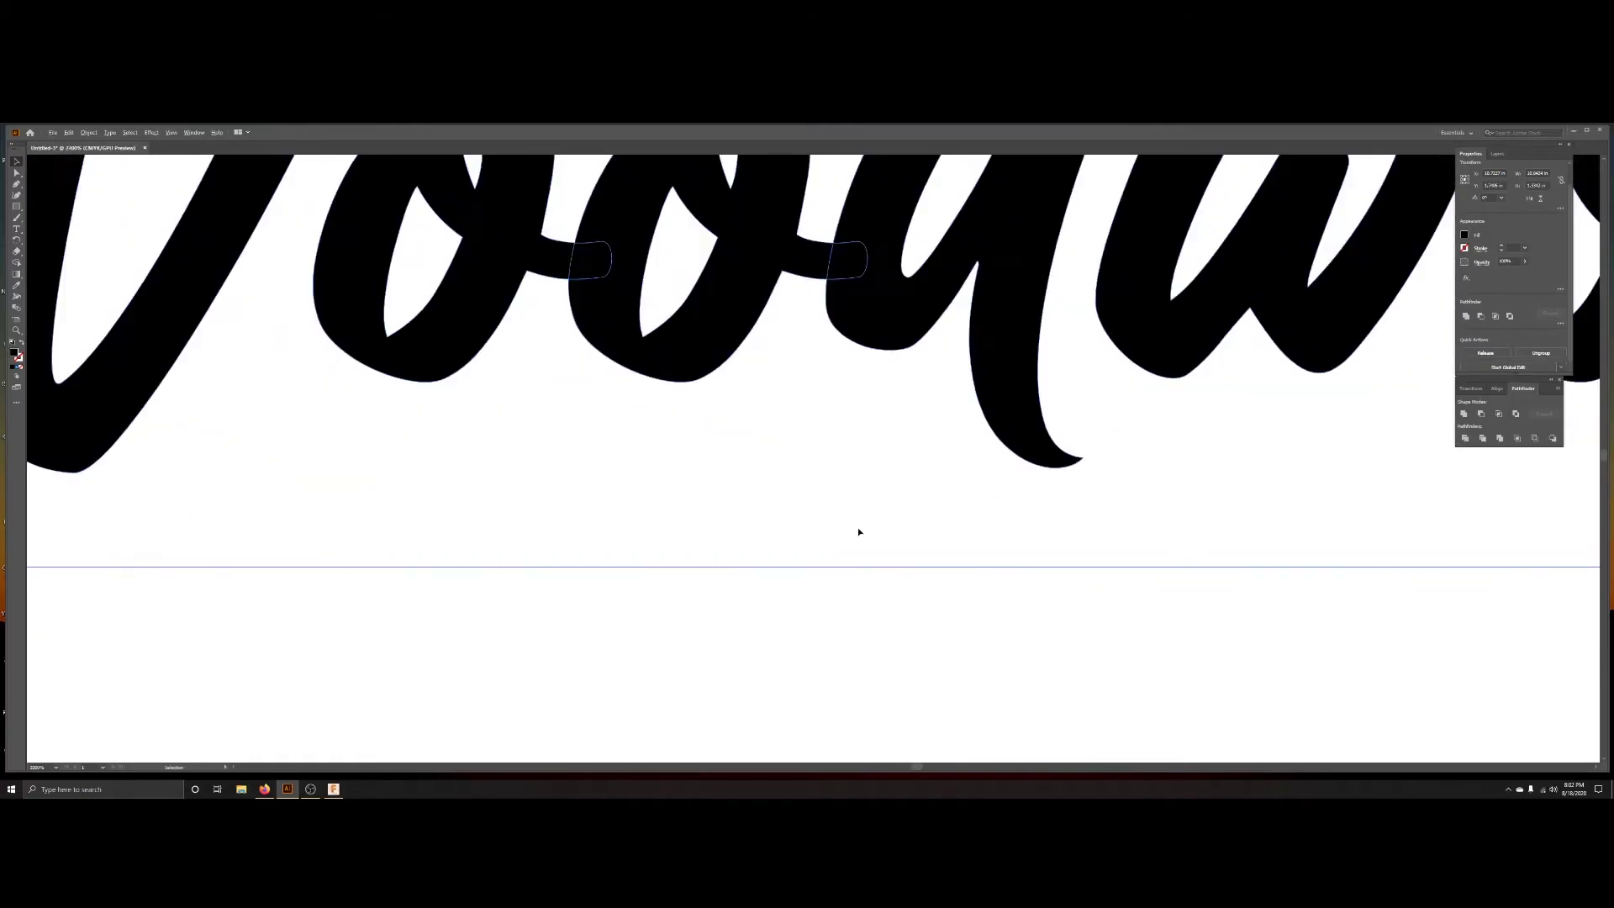
{"action": "scroll", "coordinate": [858, 532], "scroll_direction": "down", "scroll_amount": 6, "text": "alt"}
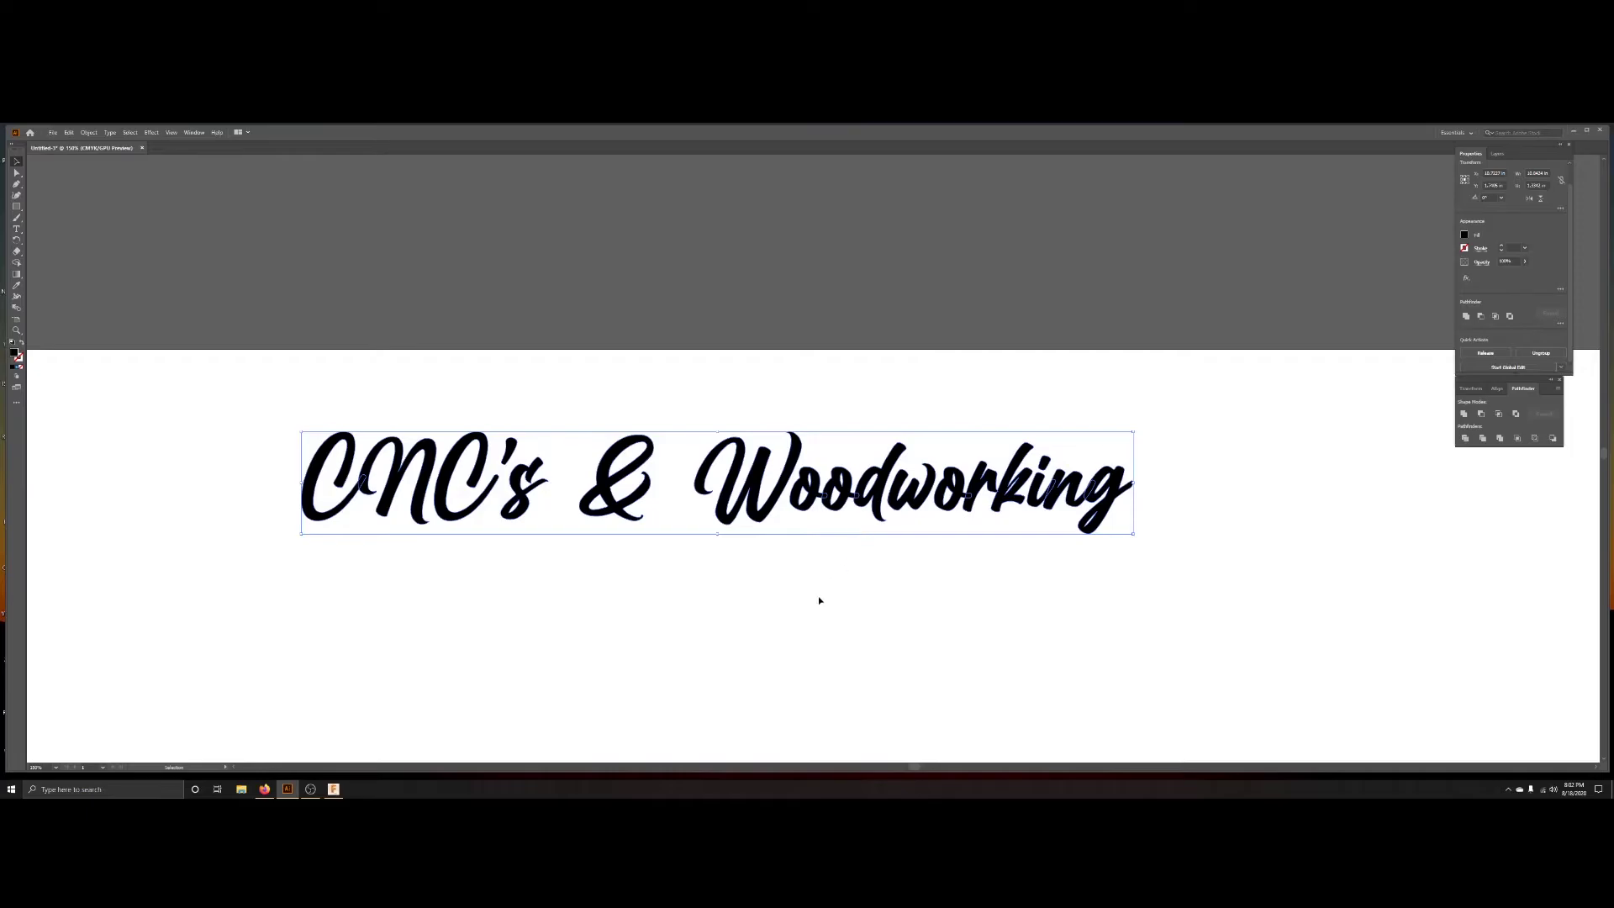
{"action": "scroll", "coordinate": [860, 559], "scroll_direction": "up", "scroll_amount": 1}
{"action": "scroll", "coordinate": [896, 558], "scroll_direction": "down", "scroll_amount": 3}
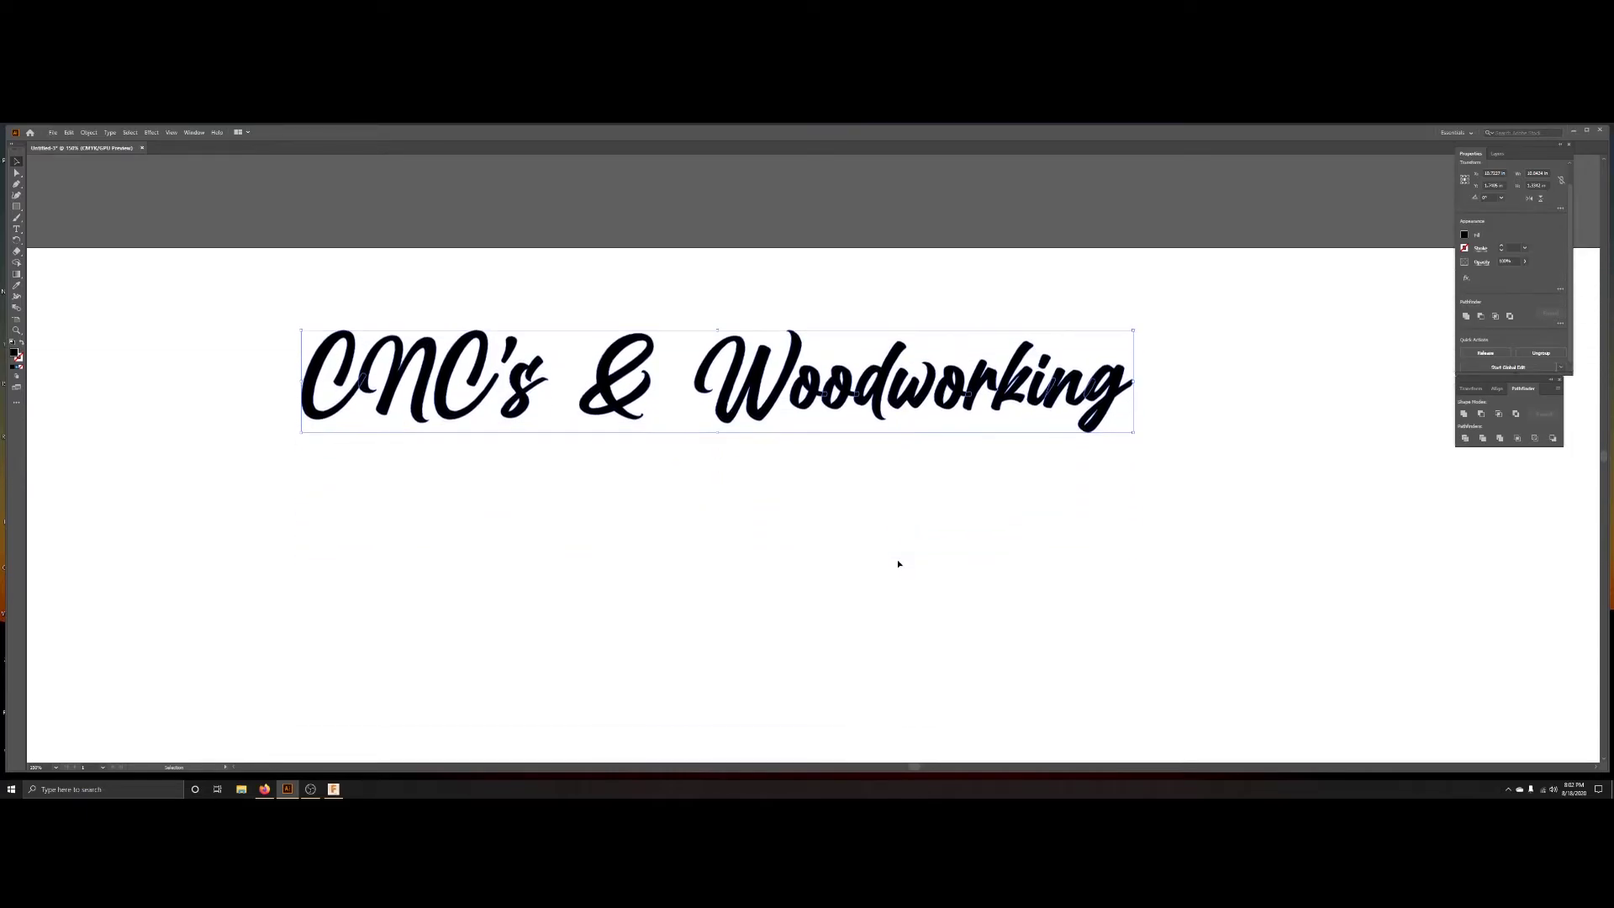
{"action": "scroll", "coordinate": [898, 560], "scroll_direction": "down", "scroll_amount": 3}
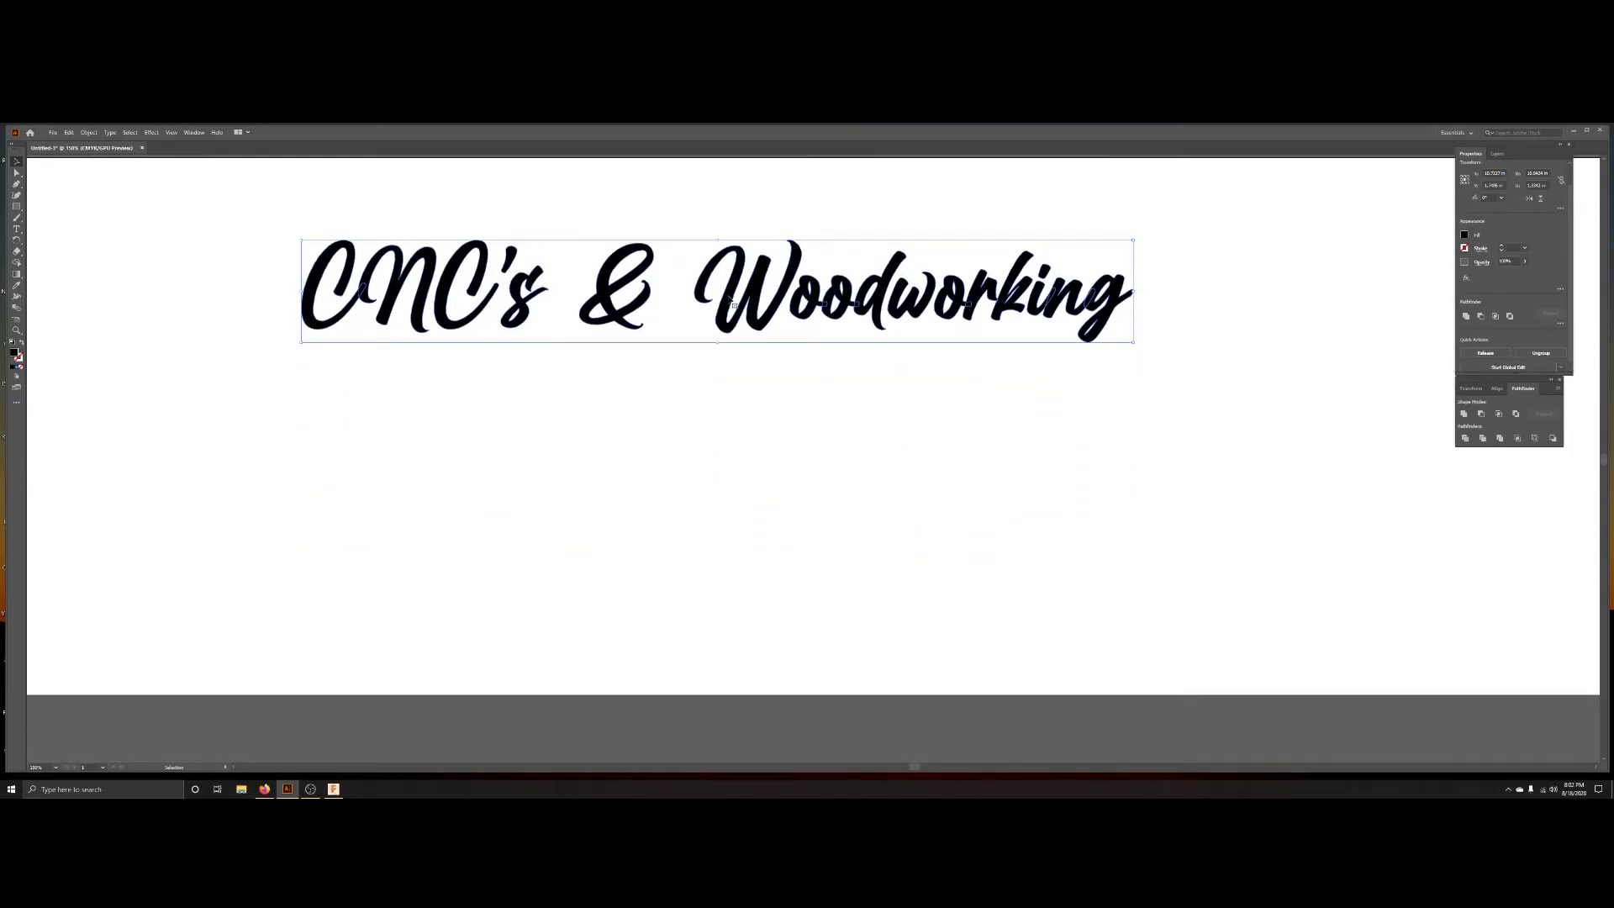
{"action": "left_click_drag", "start_coordinate": [730, 303], "coordinate": [808, 426]}
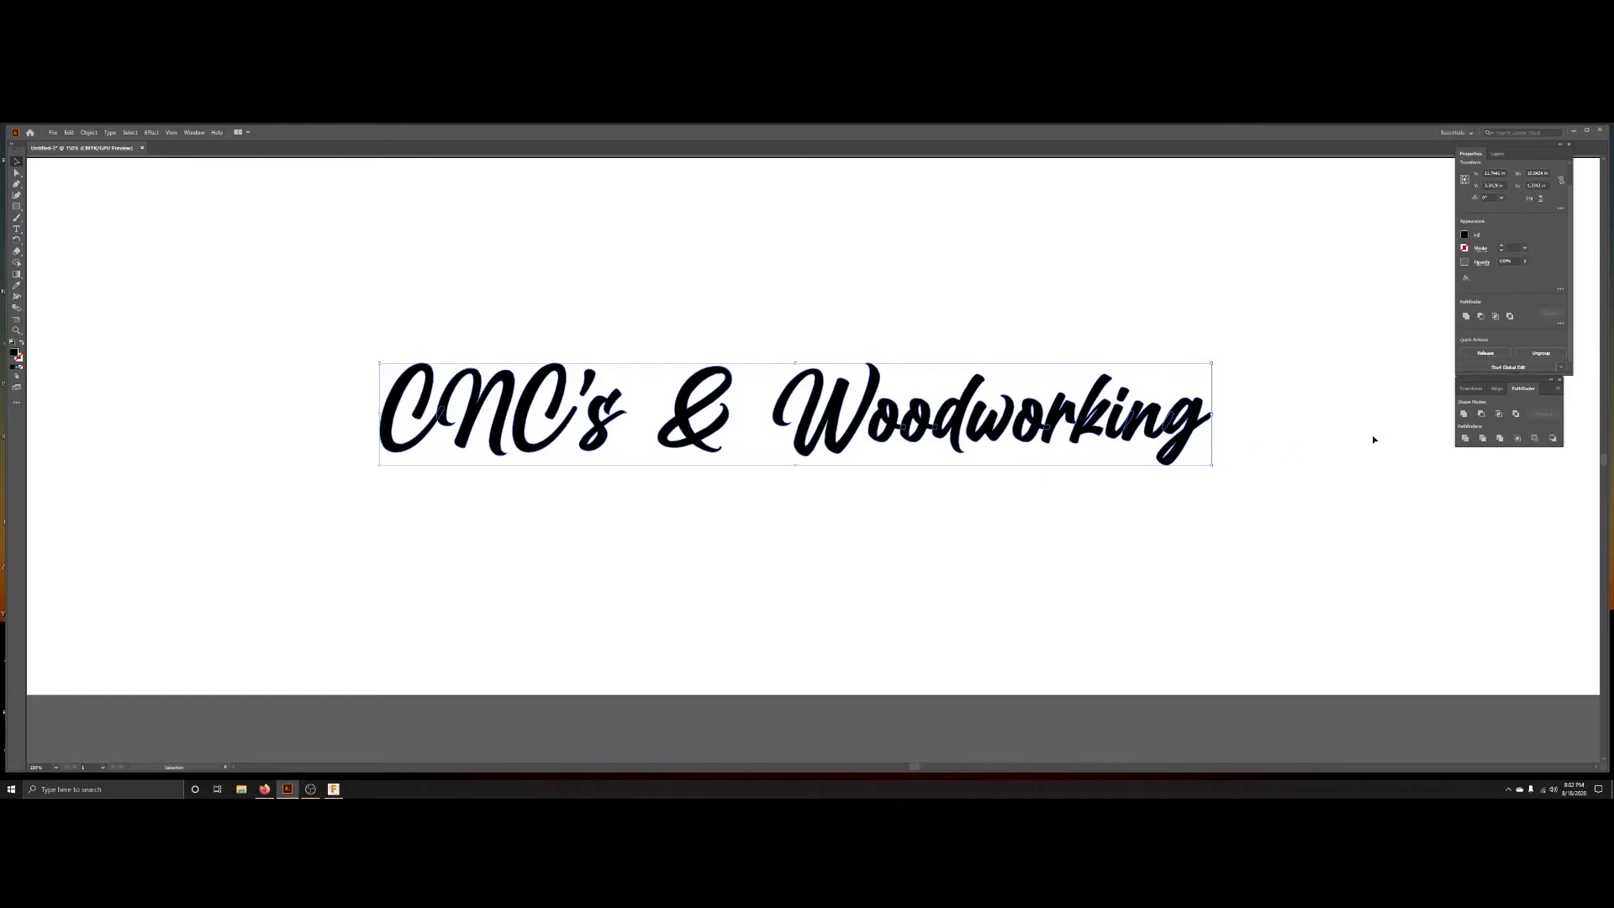
- Unite the overlapping letter outlines of "CNC's & Woodworking" and inspect the merged joins in "Wood"
{"action": "left_click", "coordinate": [1464, 416]}
{"action": "scroll", "coordinate": [904, 429], "scroll_direction": "up", "scroll_amount": 8, "text": "alt"}
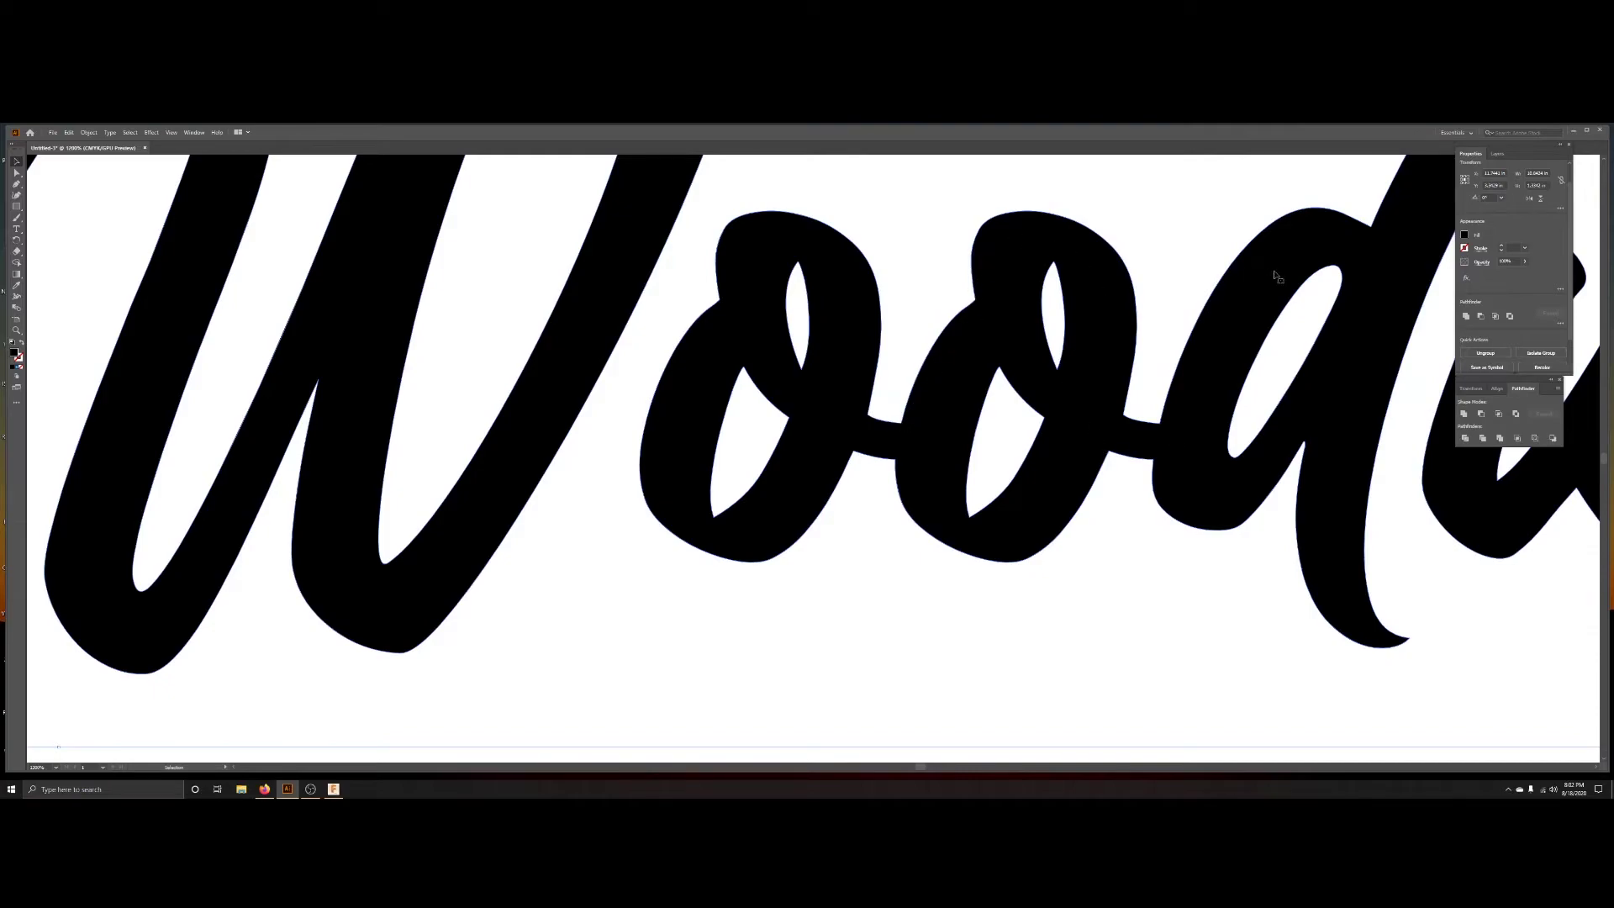
{"action": "scroll", "coordinate": [792, 590], "scroll_direction": "down", "scroll_amount": 1}
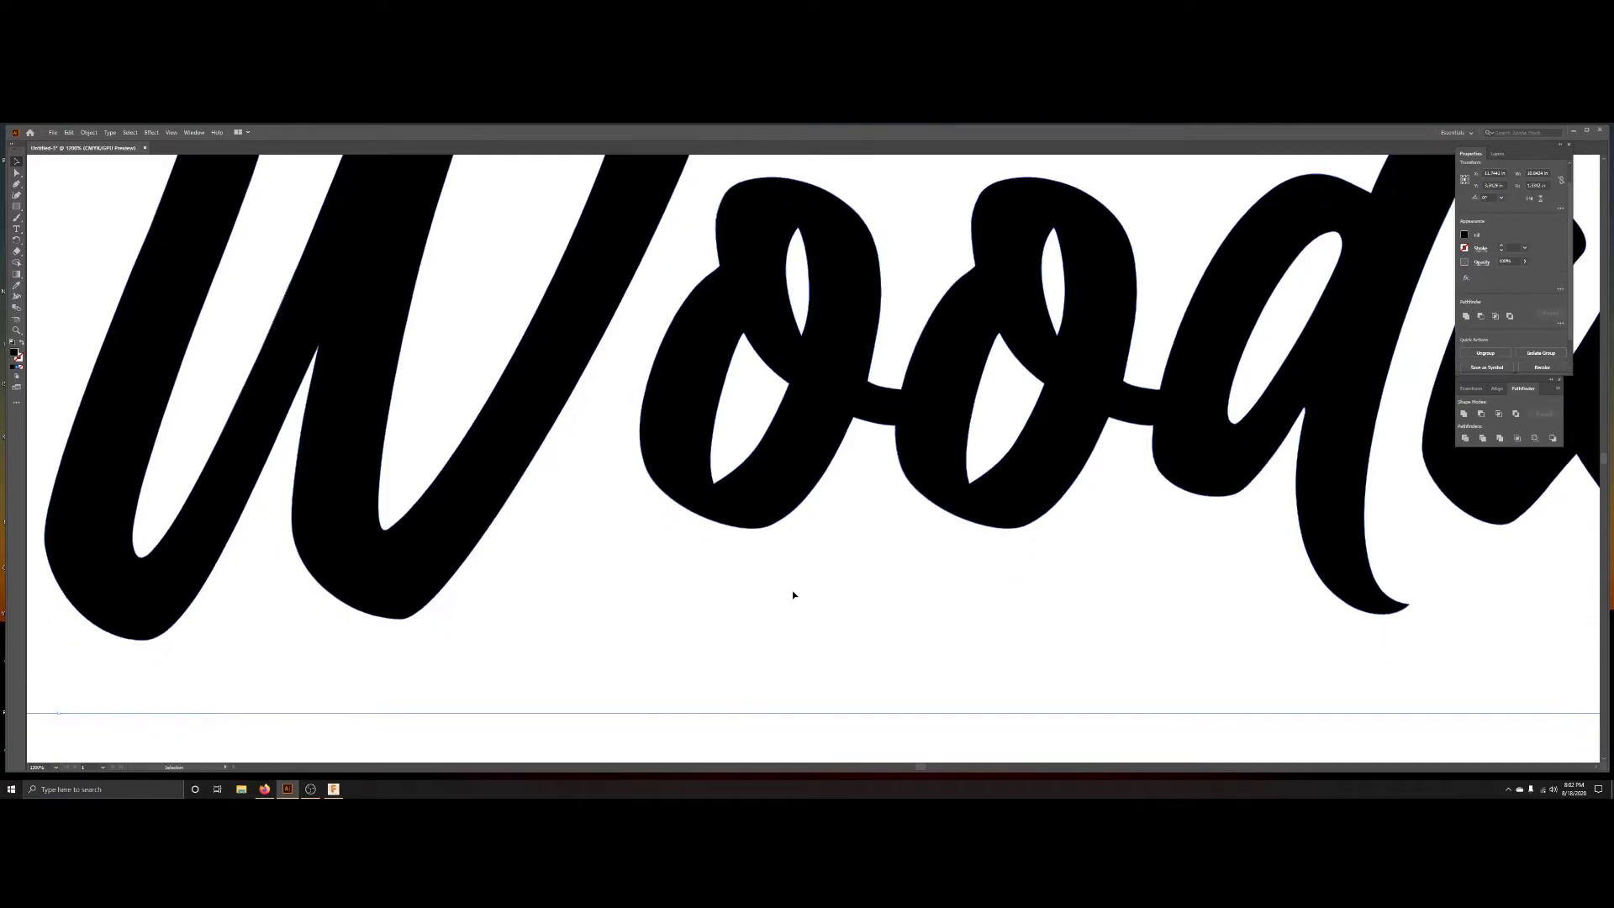
{"action": "scroll", "coordinate": [796, 575], "scroll_direction": "up", "scroll_amount": 1}
{"action": "scroll", "coordinate": [797, 575], "scroll_direction": "up", "scroll_amount": 1}
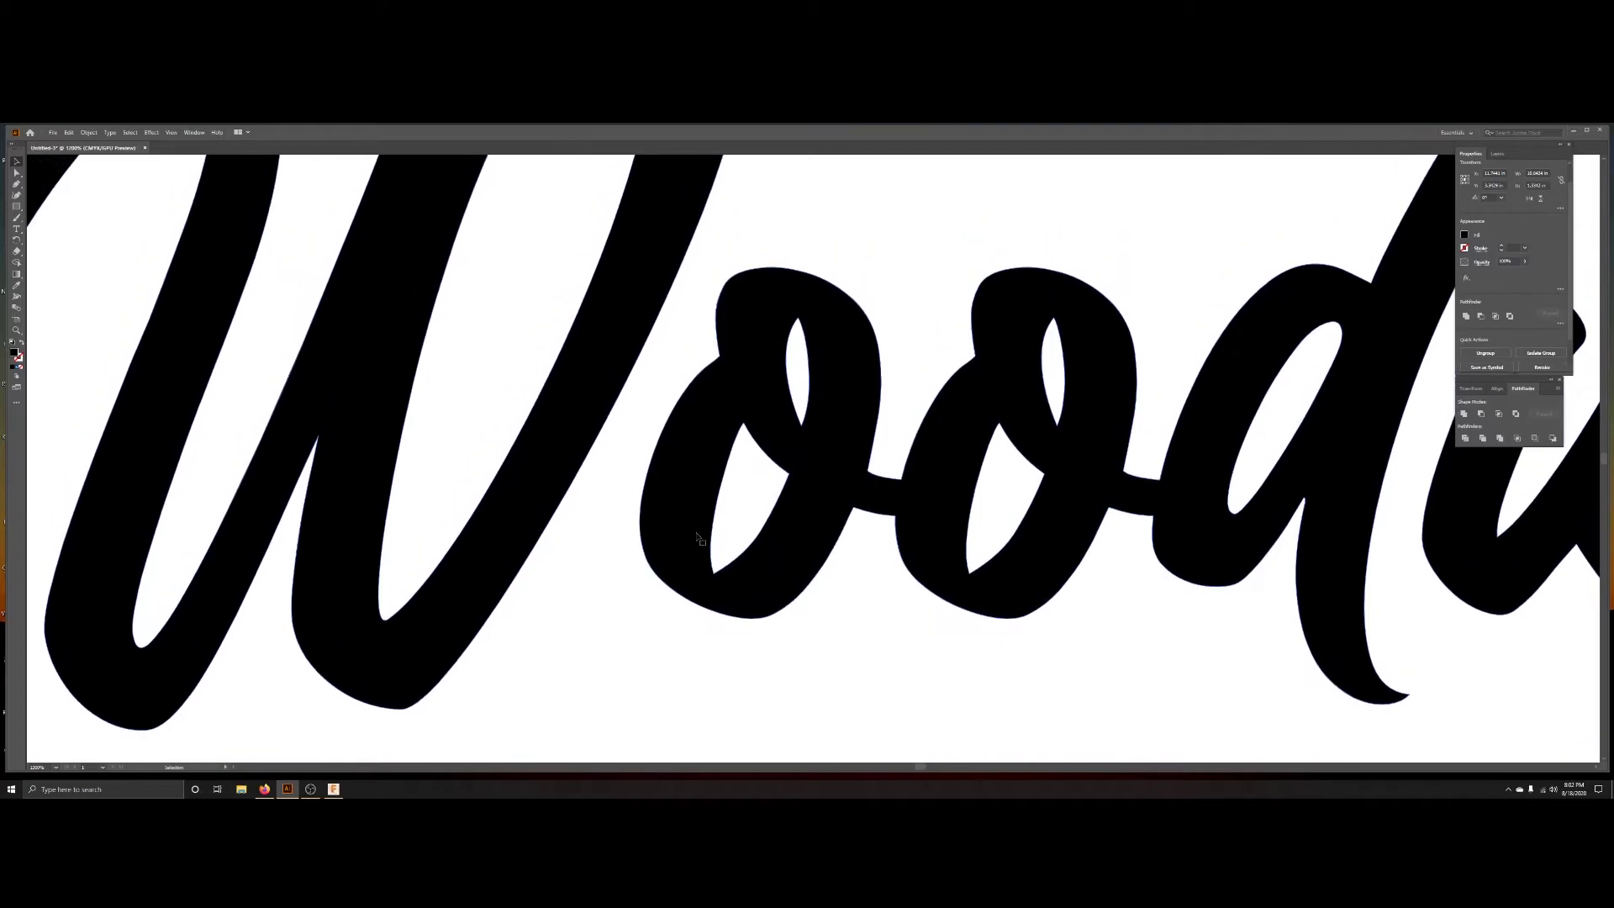
{"action": "scroll", "coordinate": [698, 538], "scroll_direction": "down", "scroll_amount": 3, "text": "alt"}
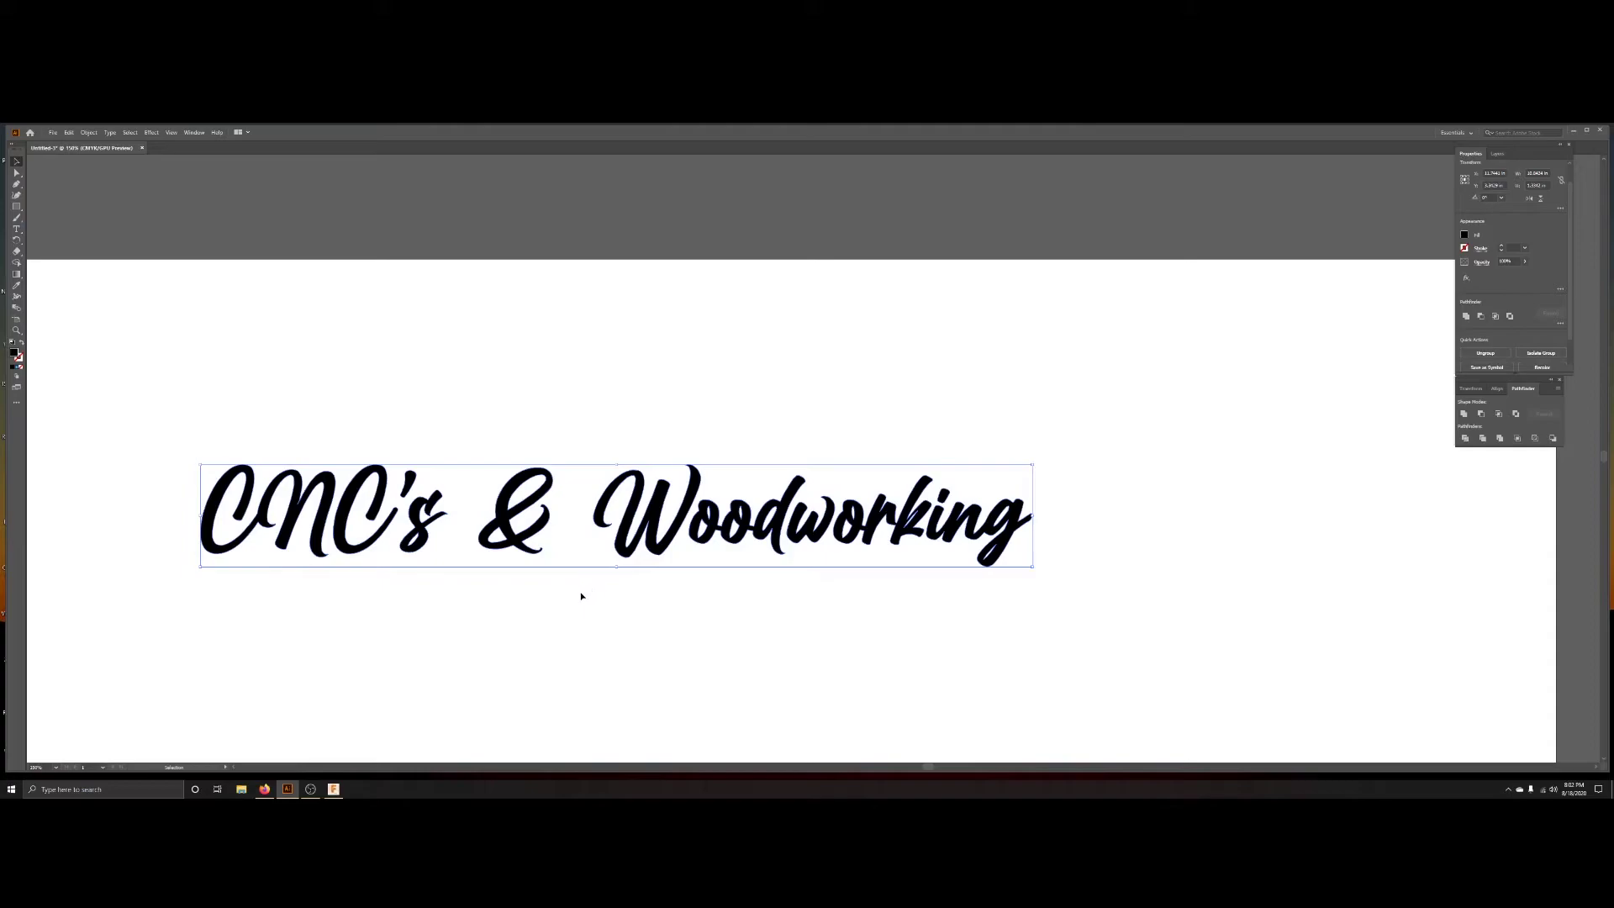
{"action": "left_click", "coordinate": [623, 602]}
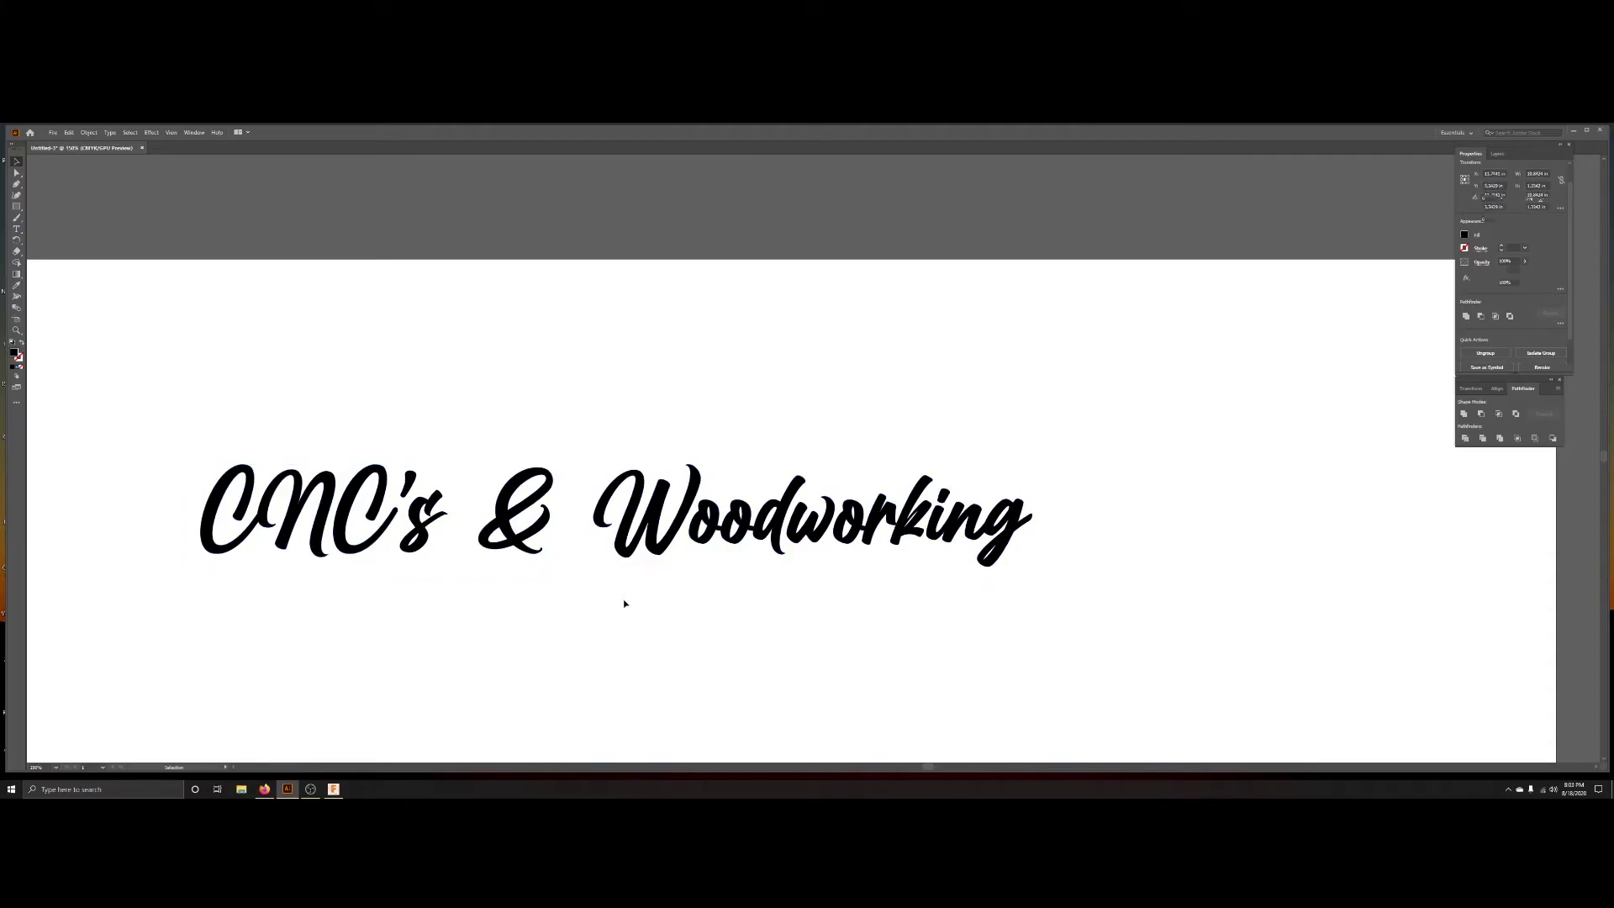
- Save the document to the Desktop as an Adobe Illustrator file named CNC, keeping the default Illustrator options
{"action": "left_click", "coordinate": [652, 527]}
{"action": "left_click", "coordinate": [54, 132]}
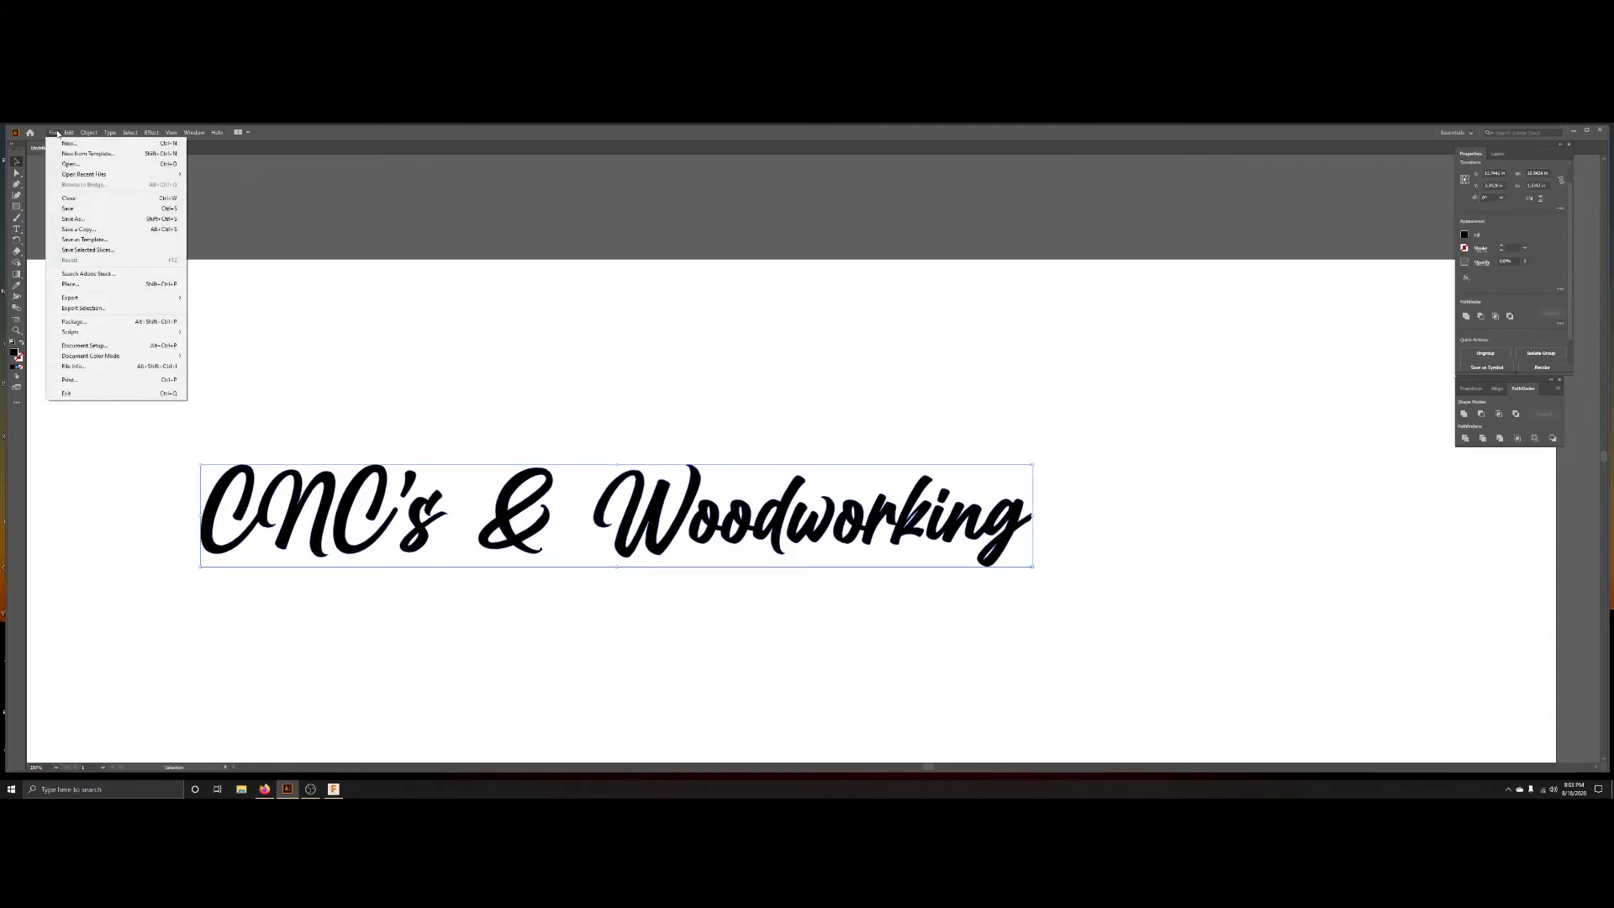
{"action": "left_click", "coordinate": [68, 210]}
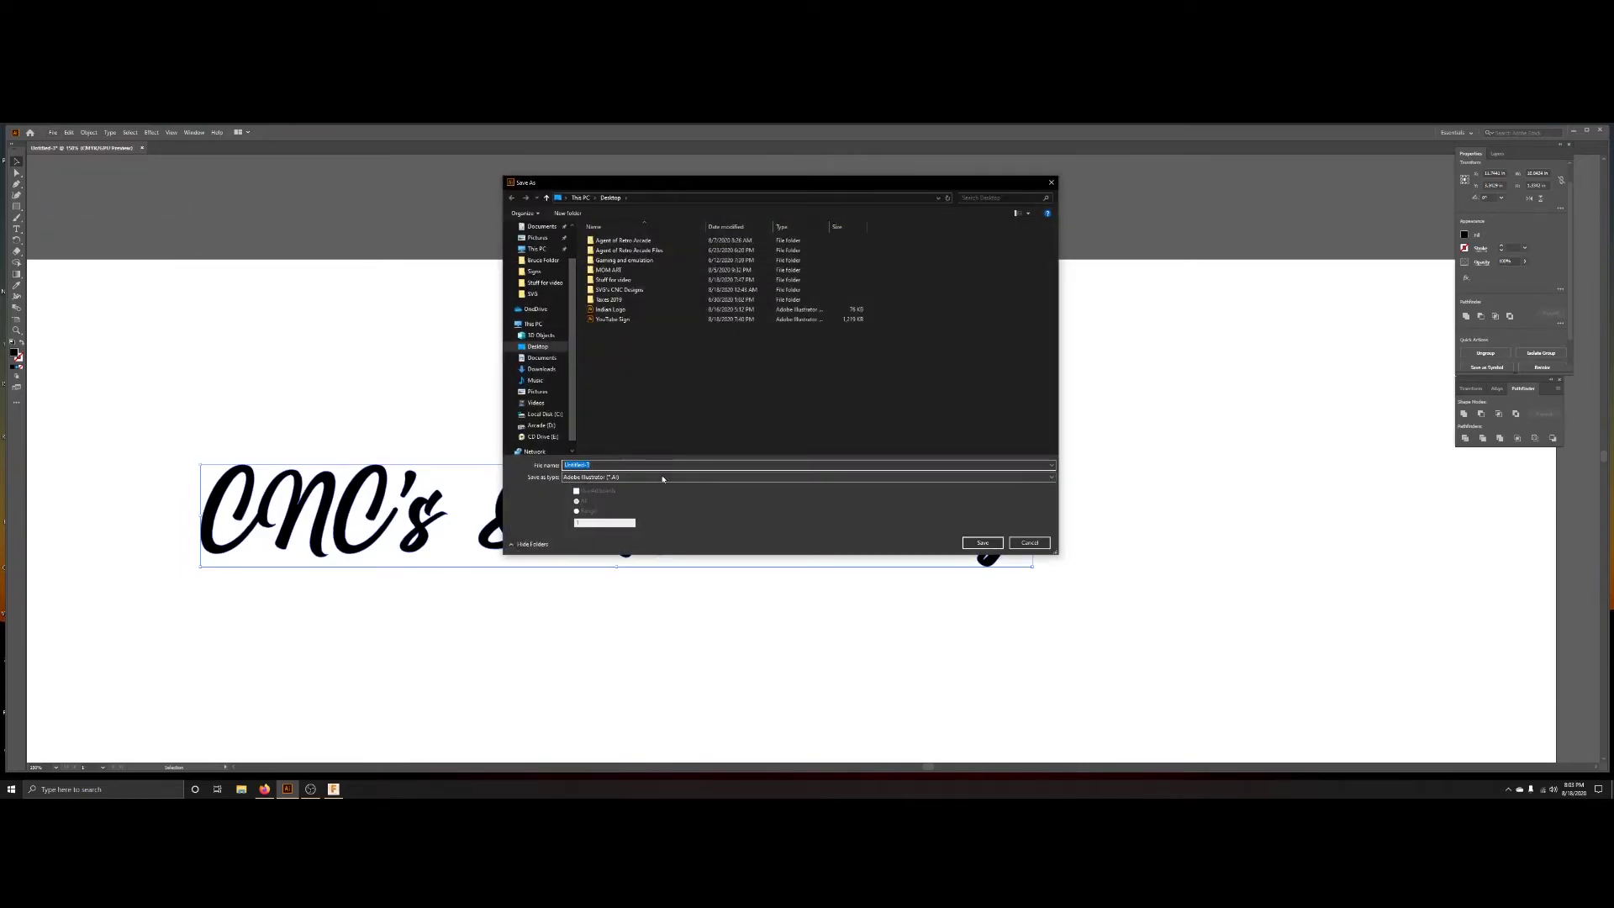
{"action": "type", "text": "CNC"}
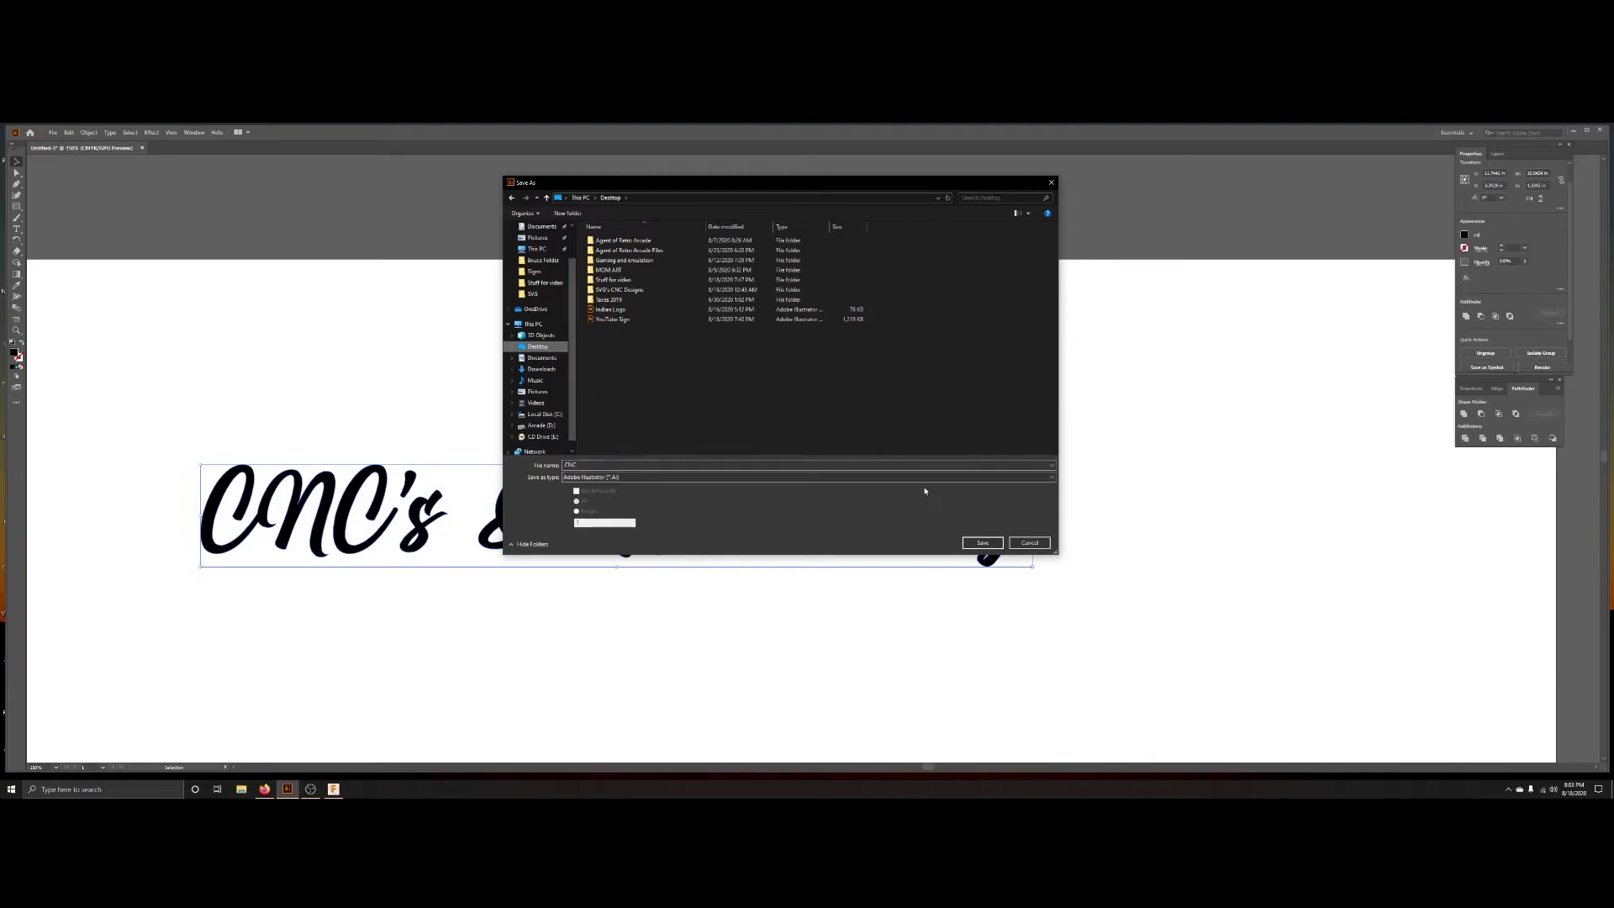
{"action": "left_click", "coordinate": [980, 542]}
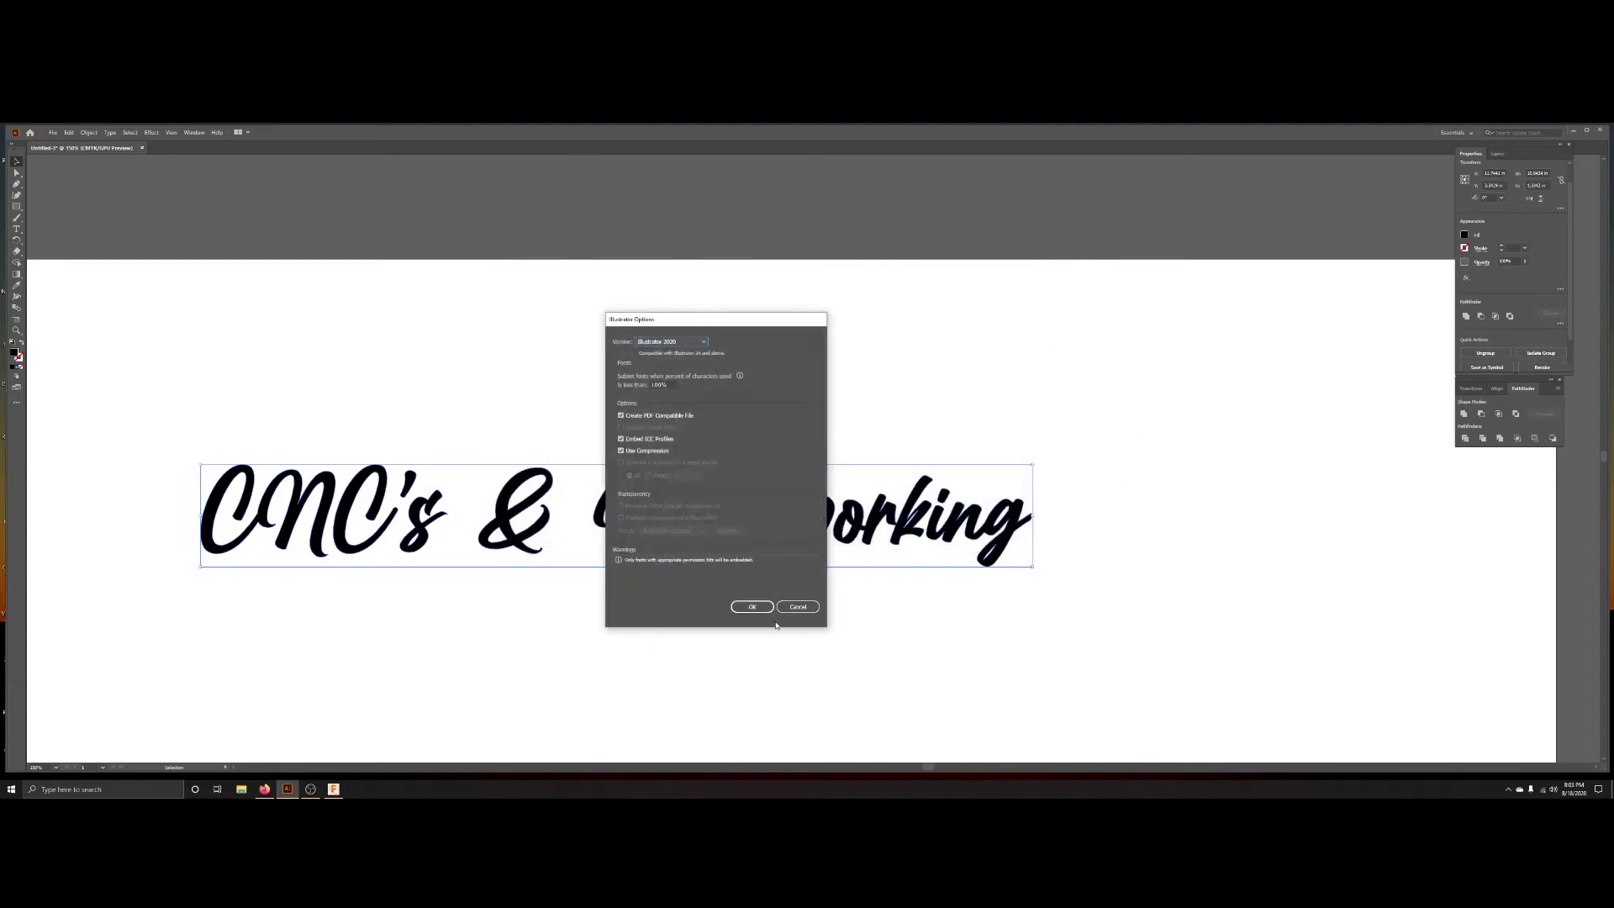
{"action": "key", "text": "Return"}
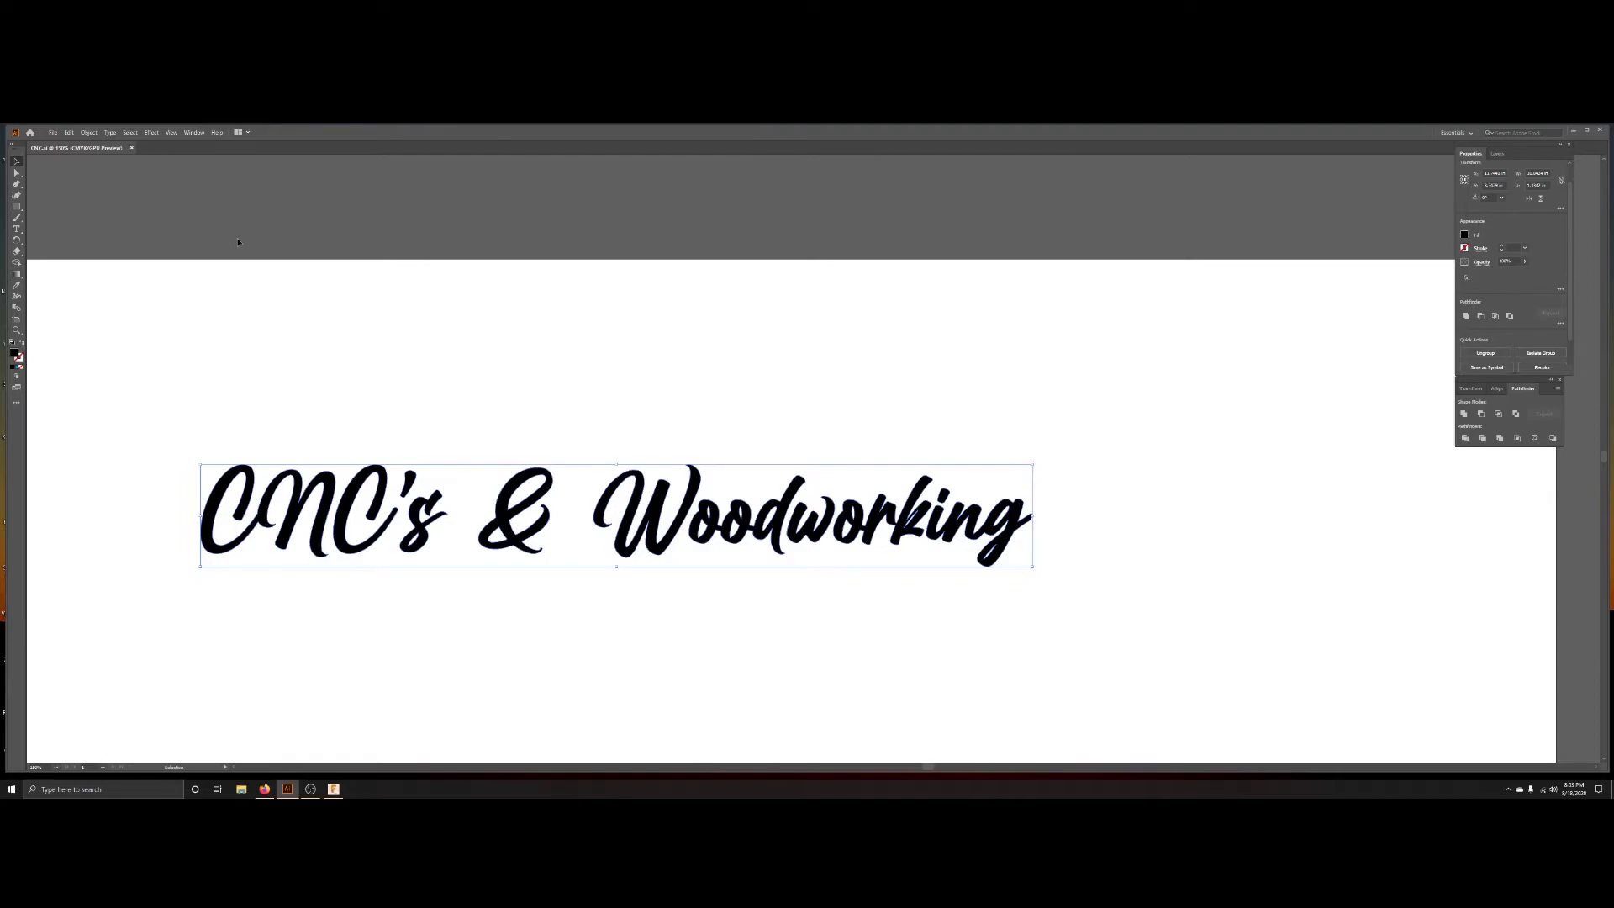
- Save the sign to the Desktop again as an SVG file named CNC, using the SVG 1.1 profile
{"action": "left_click", "coordinate": [53, 132]}
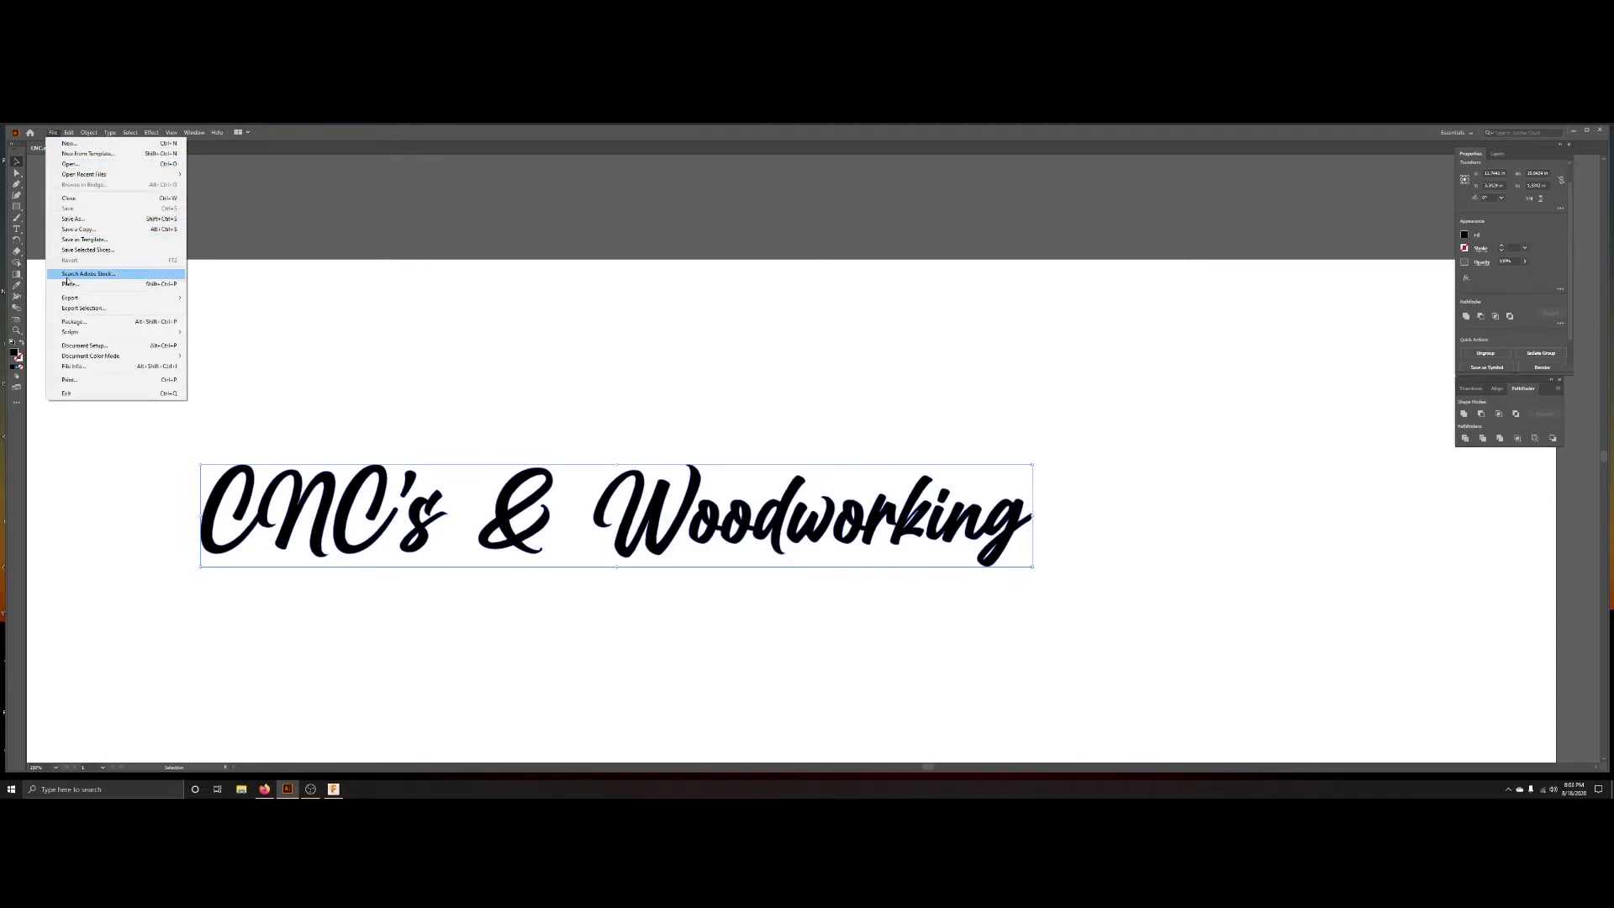
{"action": "left_click", "coordinate": [73, 219]}
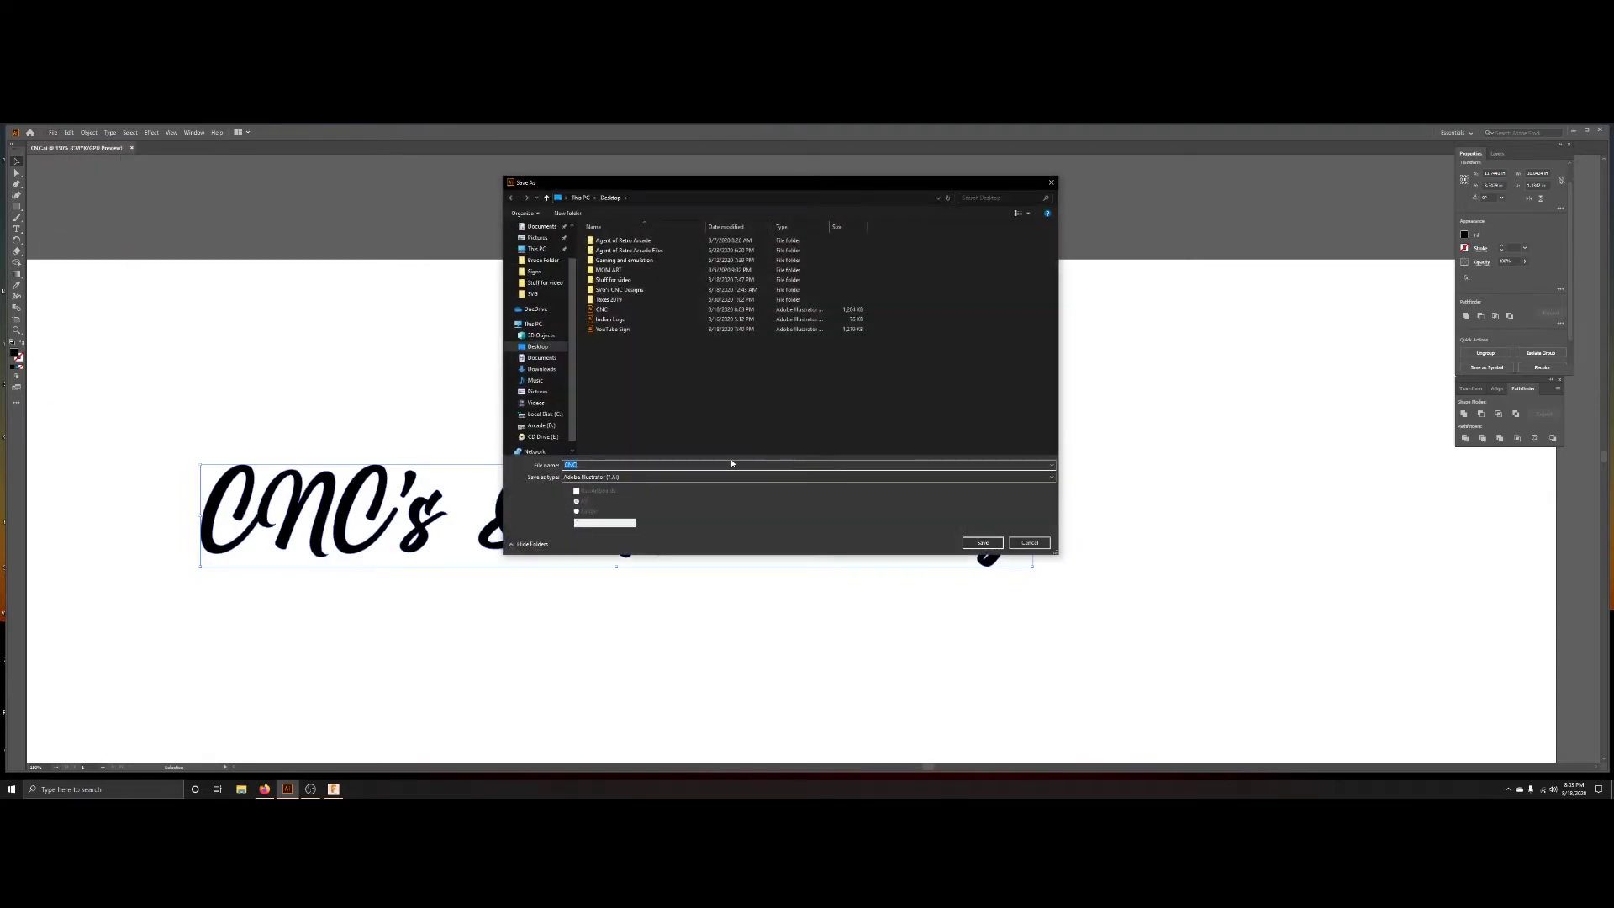
{"action": "left_click", "coordinate": [597, 478]}
{"action": "left_click", "coordinate": [677, 511]}
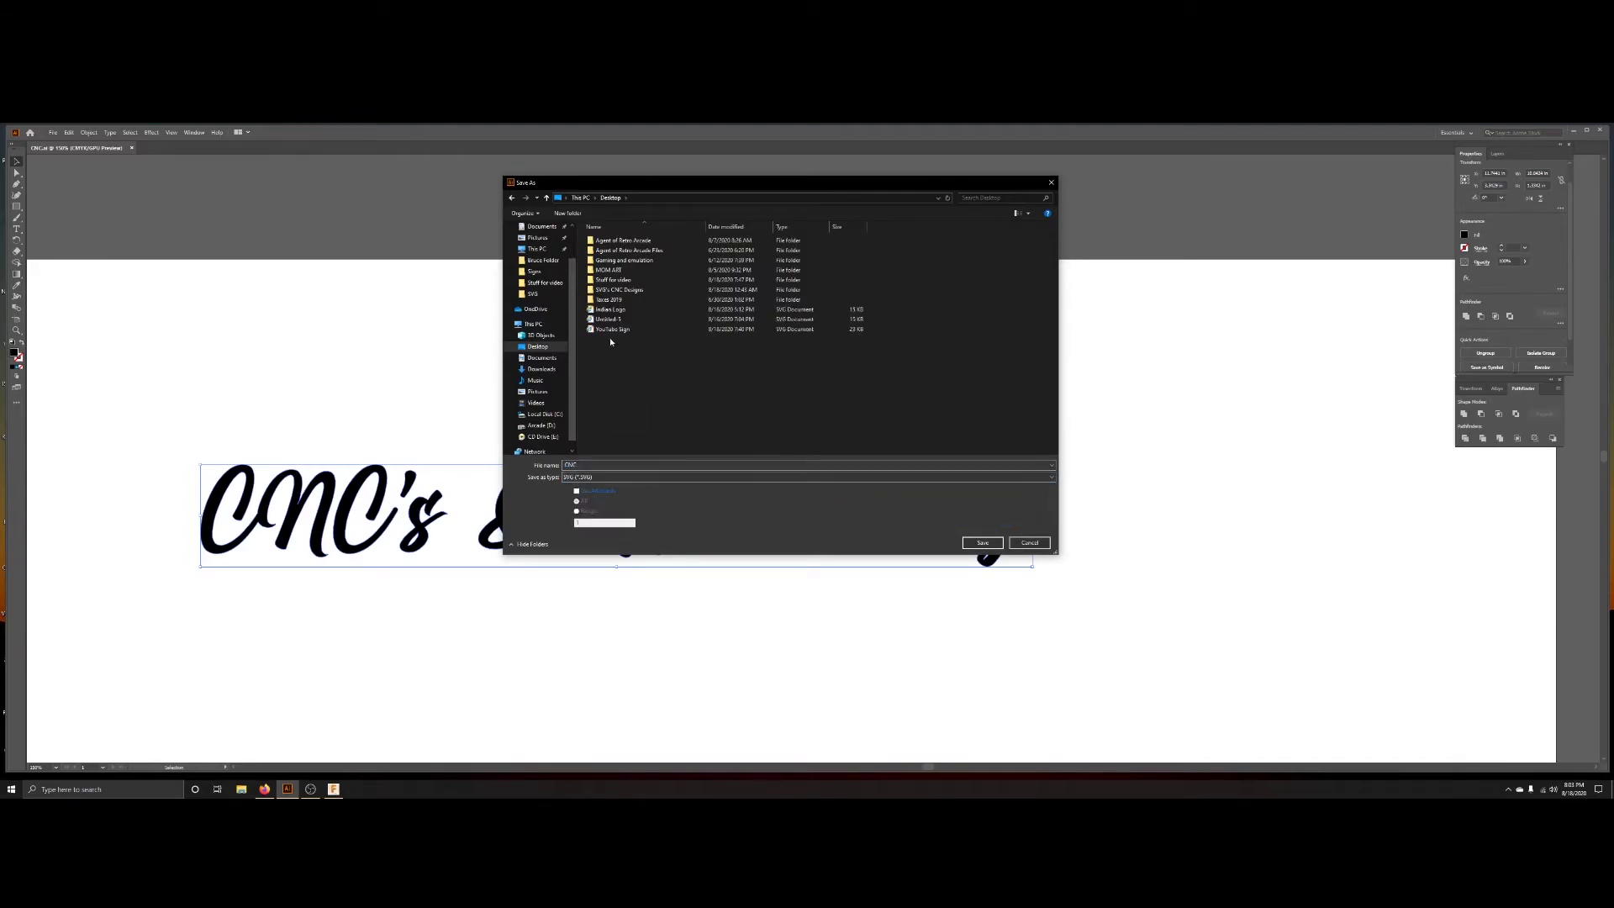
{"action": "left_click", "coordinate": [606, 291]}
{"action": "left_click", "coordinate": [610, 348]}
{"action": "key", "text": "Tab"}
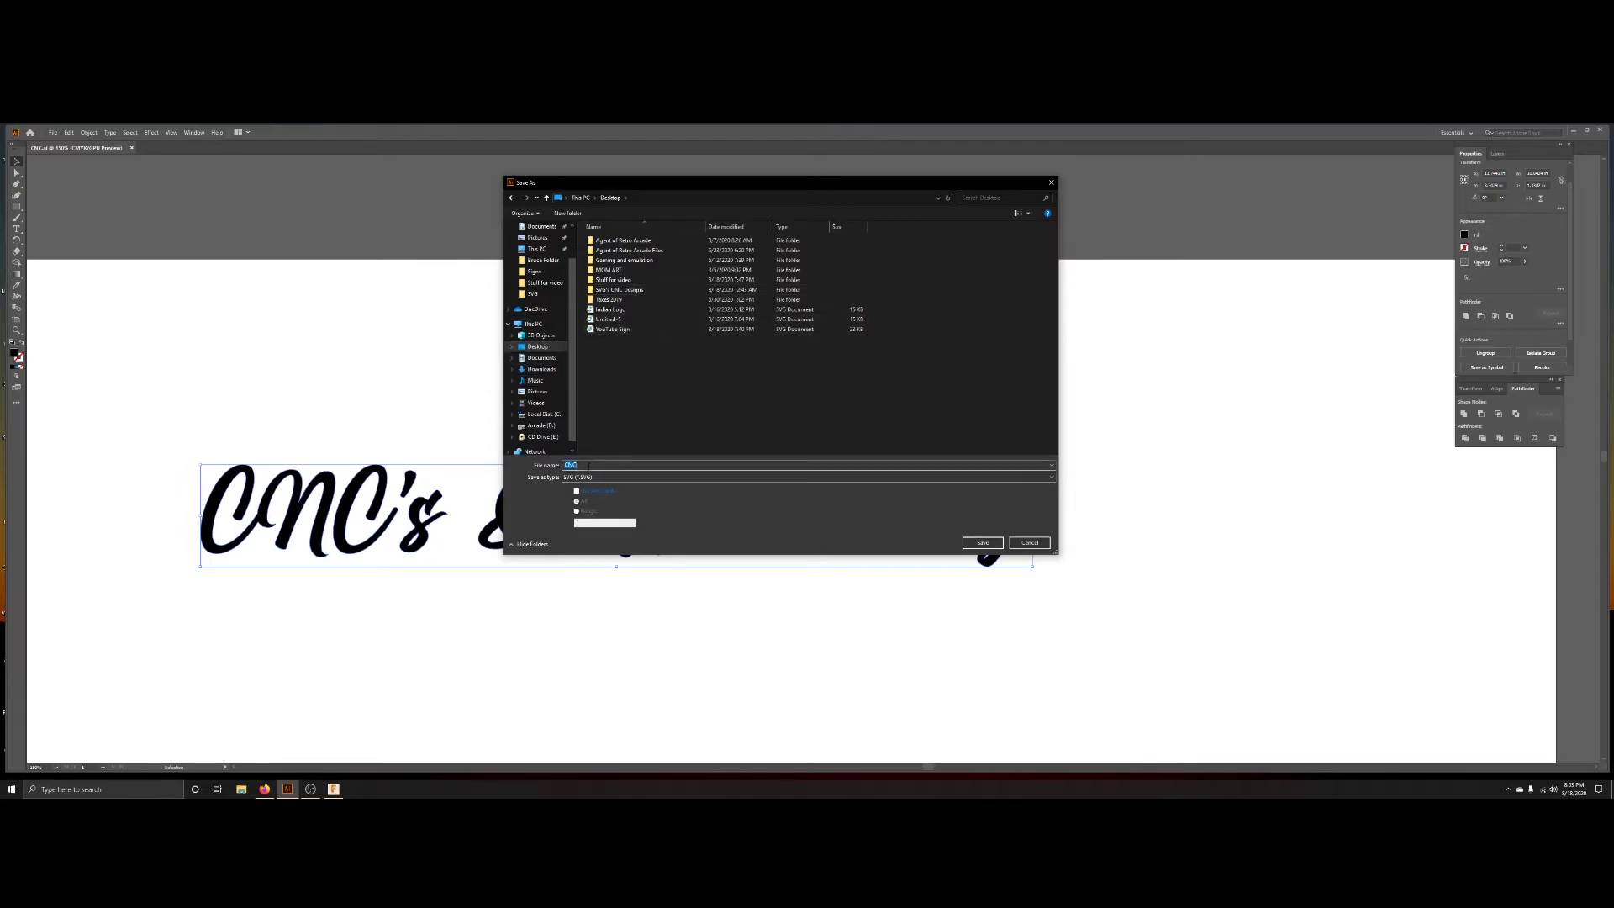
{"action": "left_click", "coordinate": [981, 543]}
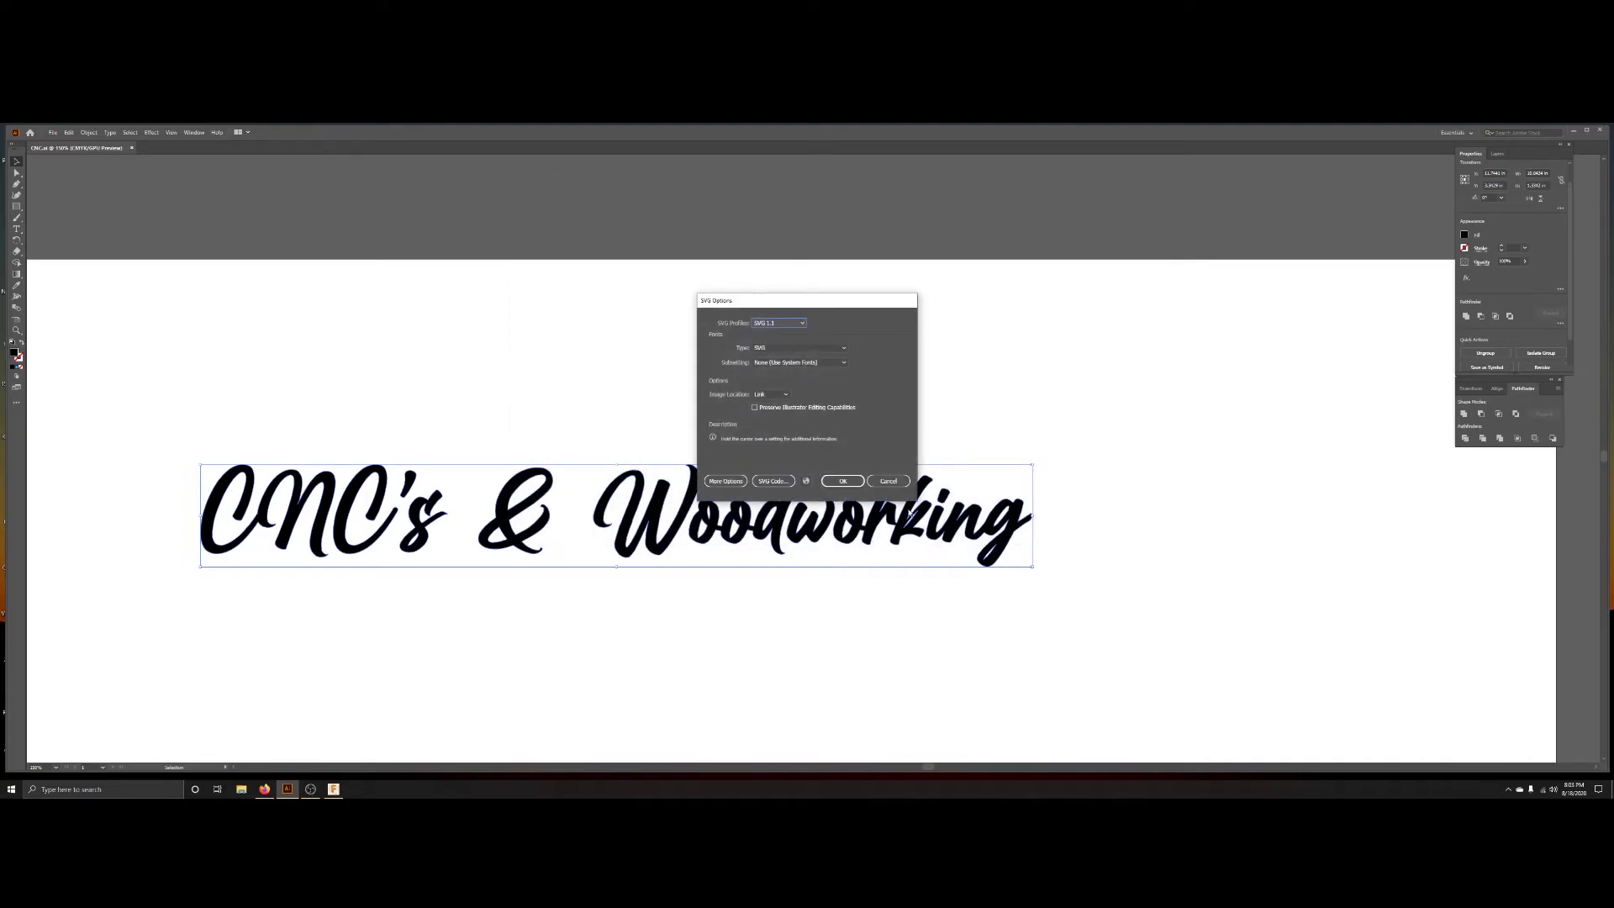
{"action": "left_click", "coordinate": [842, 481]}
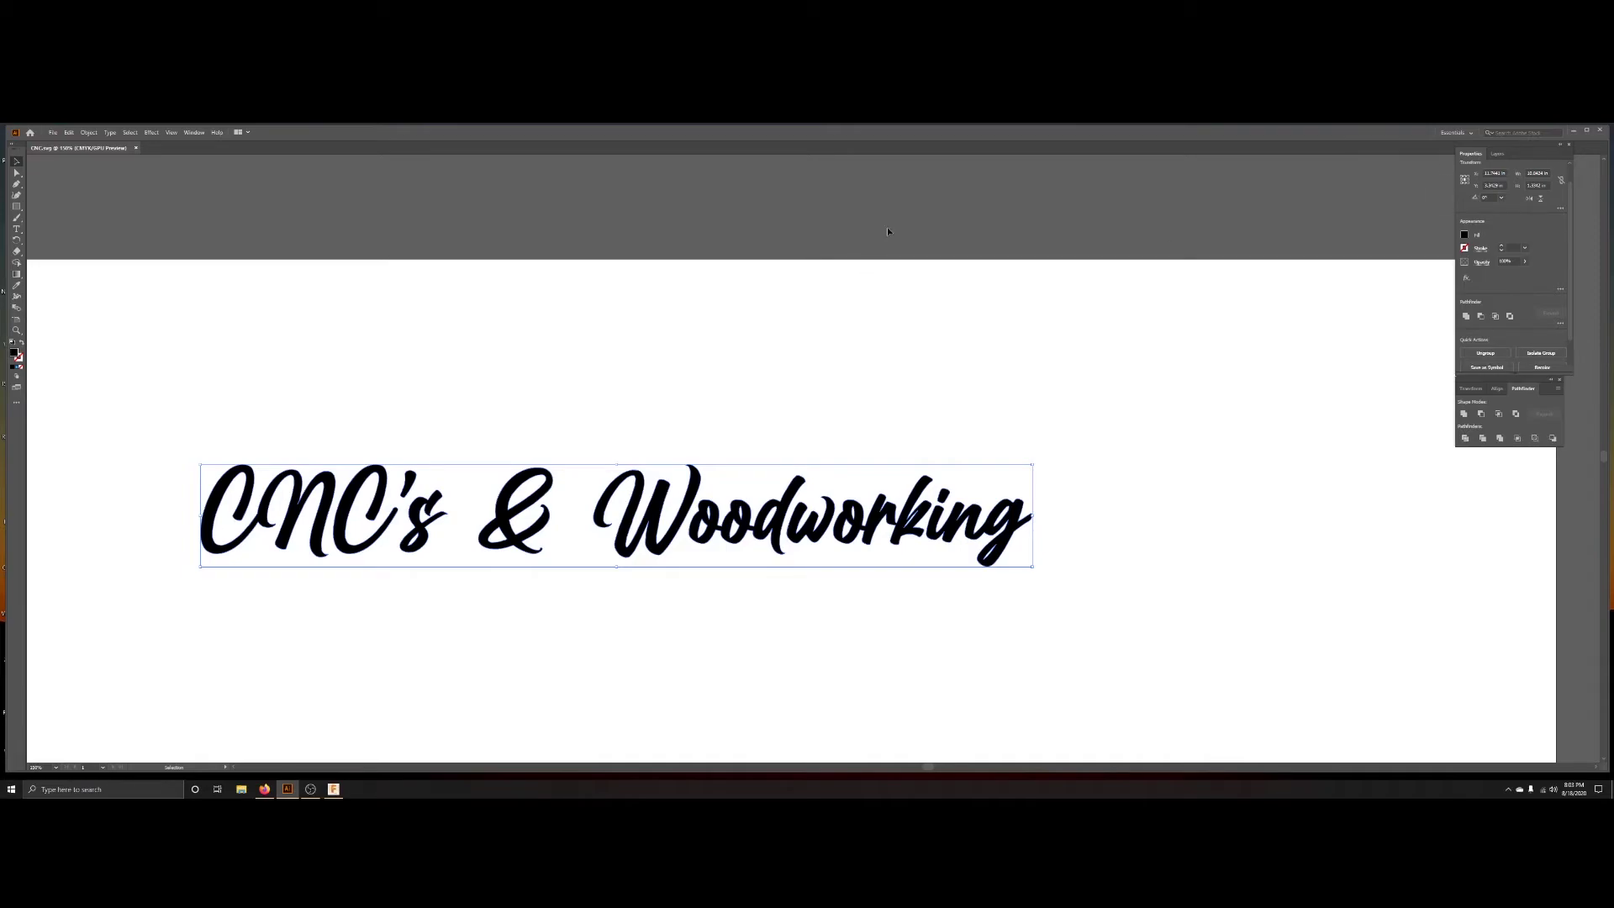
- Minimize Illustrator, switch to Fusion 360 and start a new sketch on the horizontal plane seen from the top
{"action": "left_click", "coordinate": [1574, 132]}
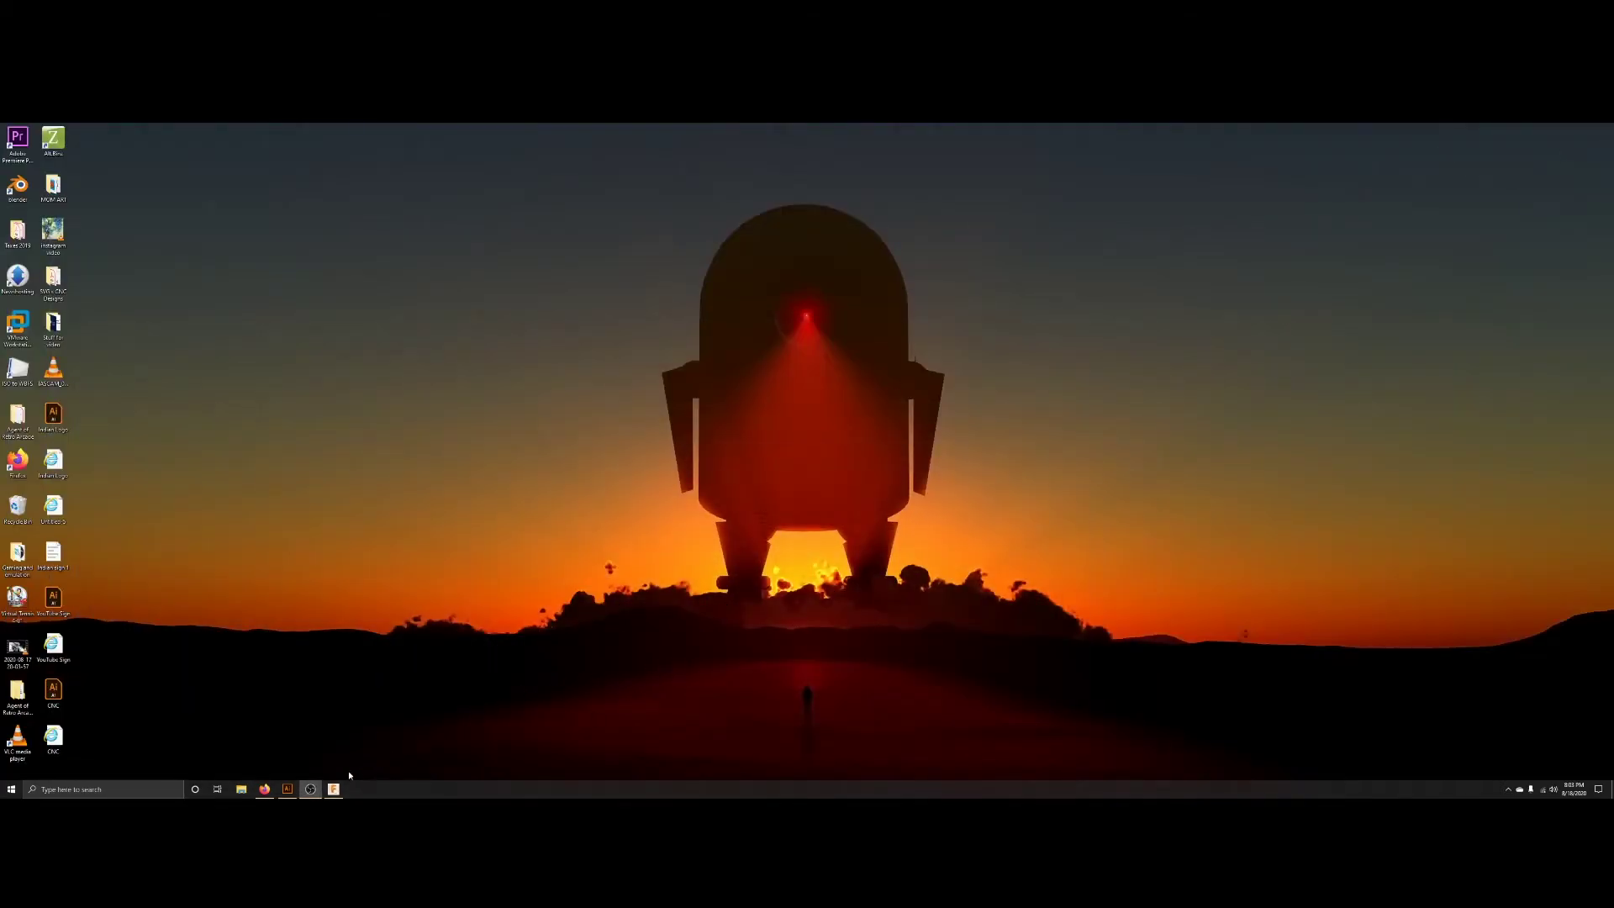
{"action": "left_click", "coordinate": [333, 790]}
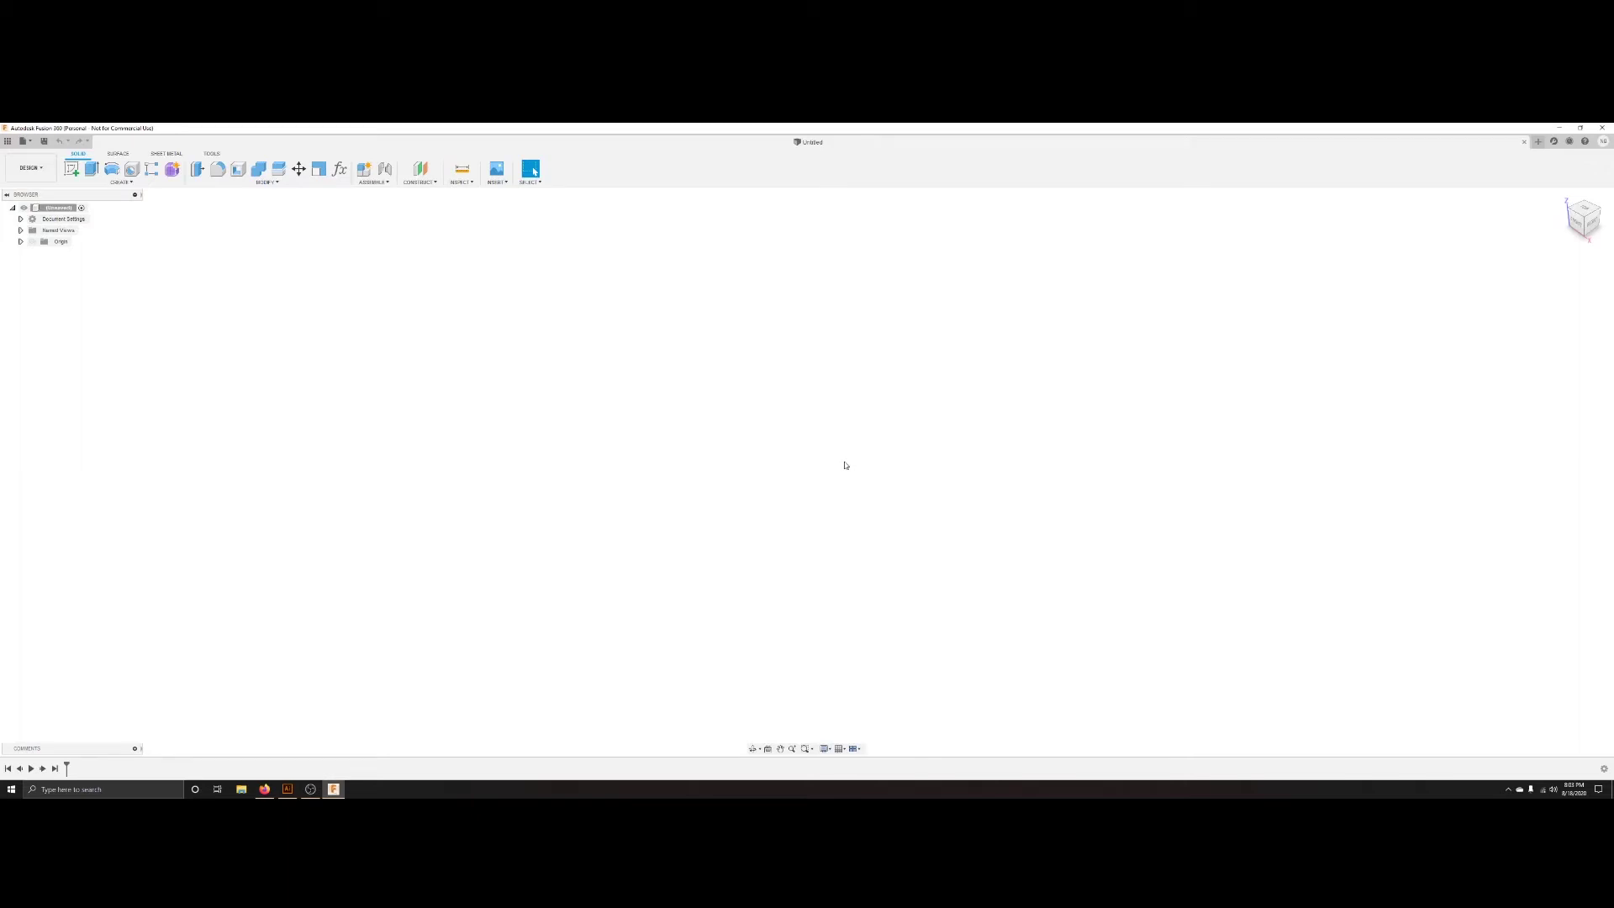
{"action": "left_click", "coordinate": [118, 183]}
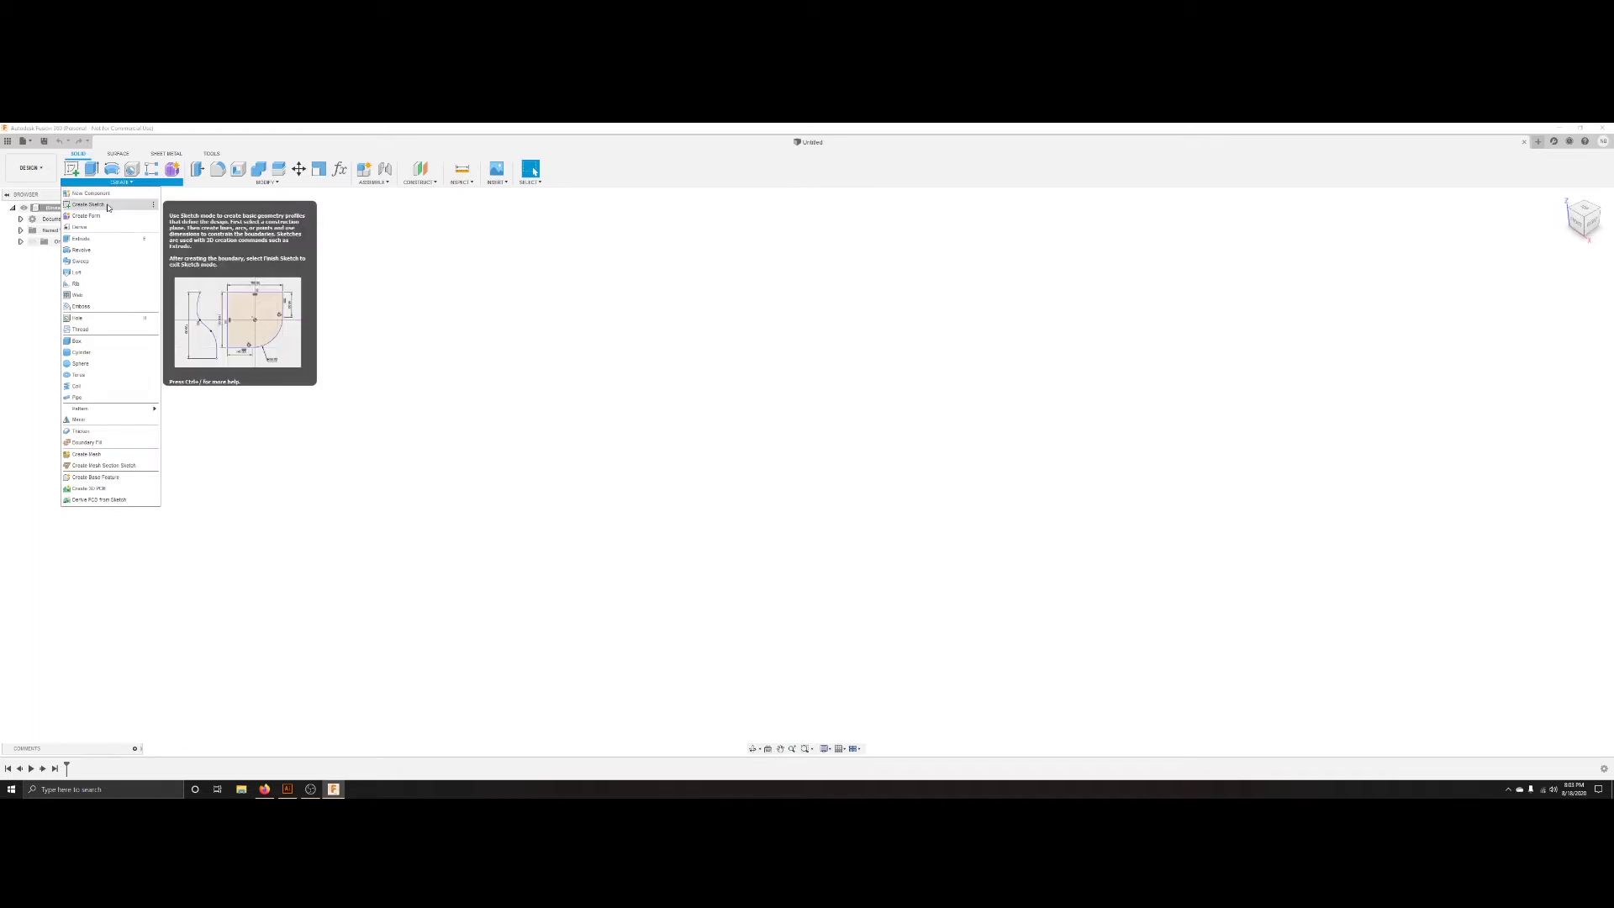
{"action": "left_click", "coordinate": [110, 206]}
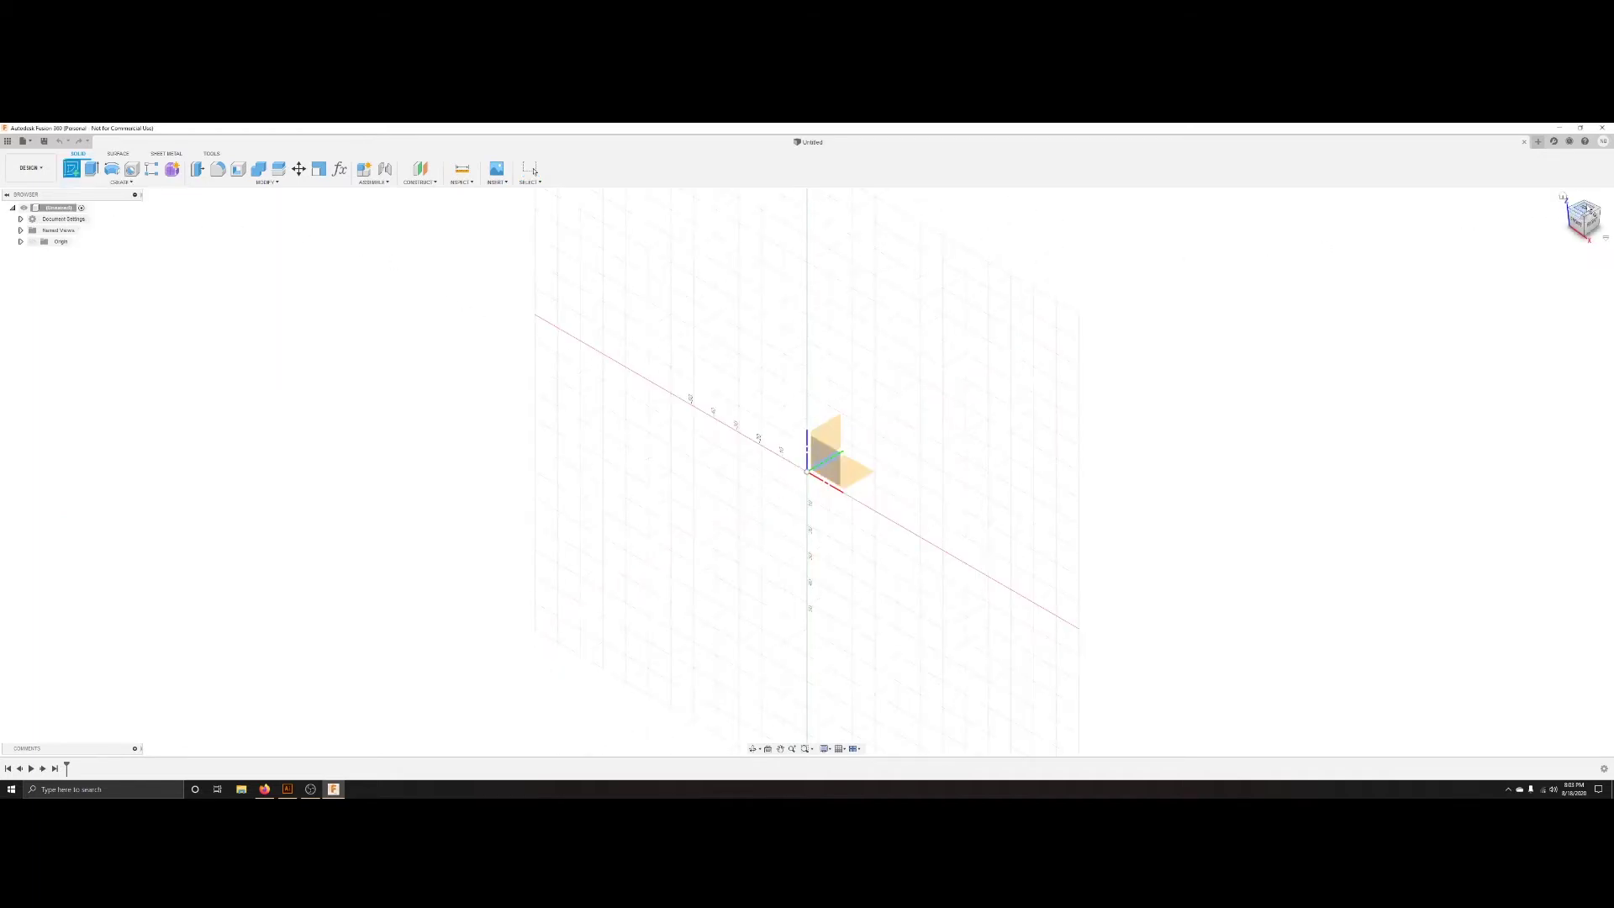
{"action": "left_click", "coordinate": [1585, 213]}
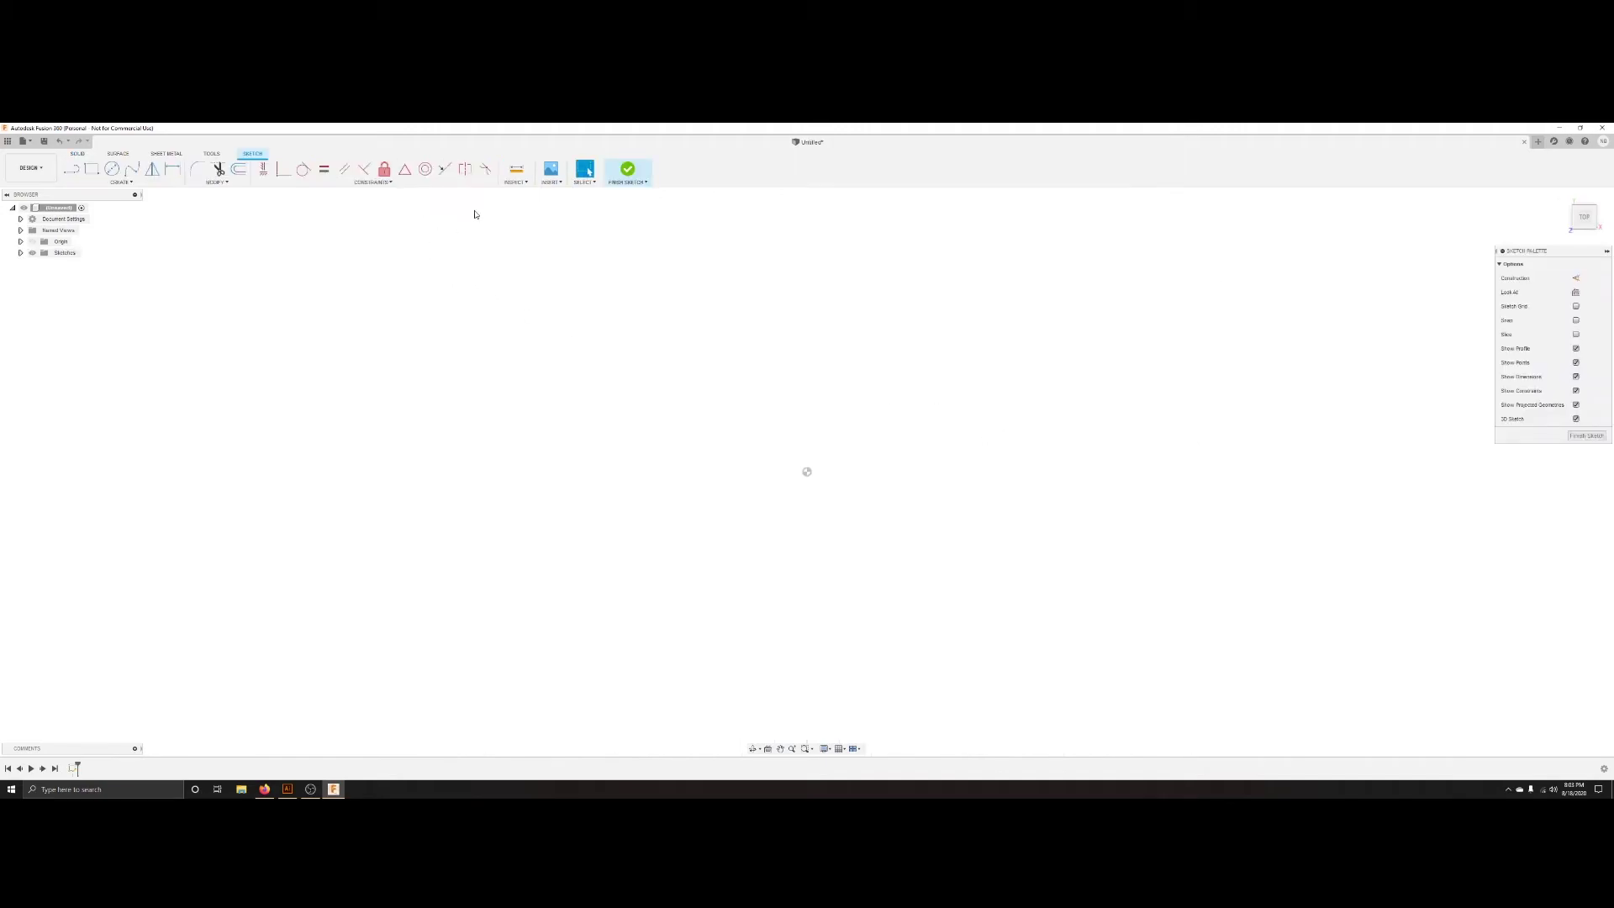
- Insert the CNC SVG file from the Desktop into the sketch
{"action": "left_click", "coordinate": [550, 179]}
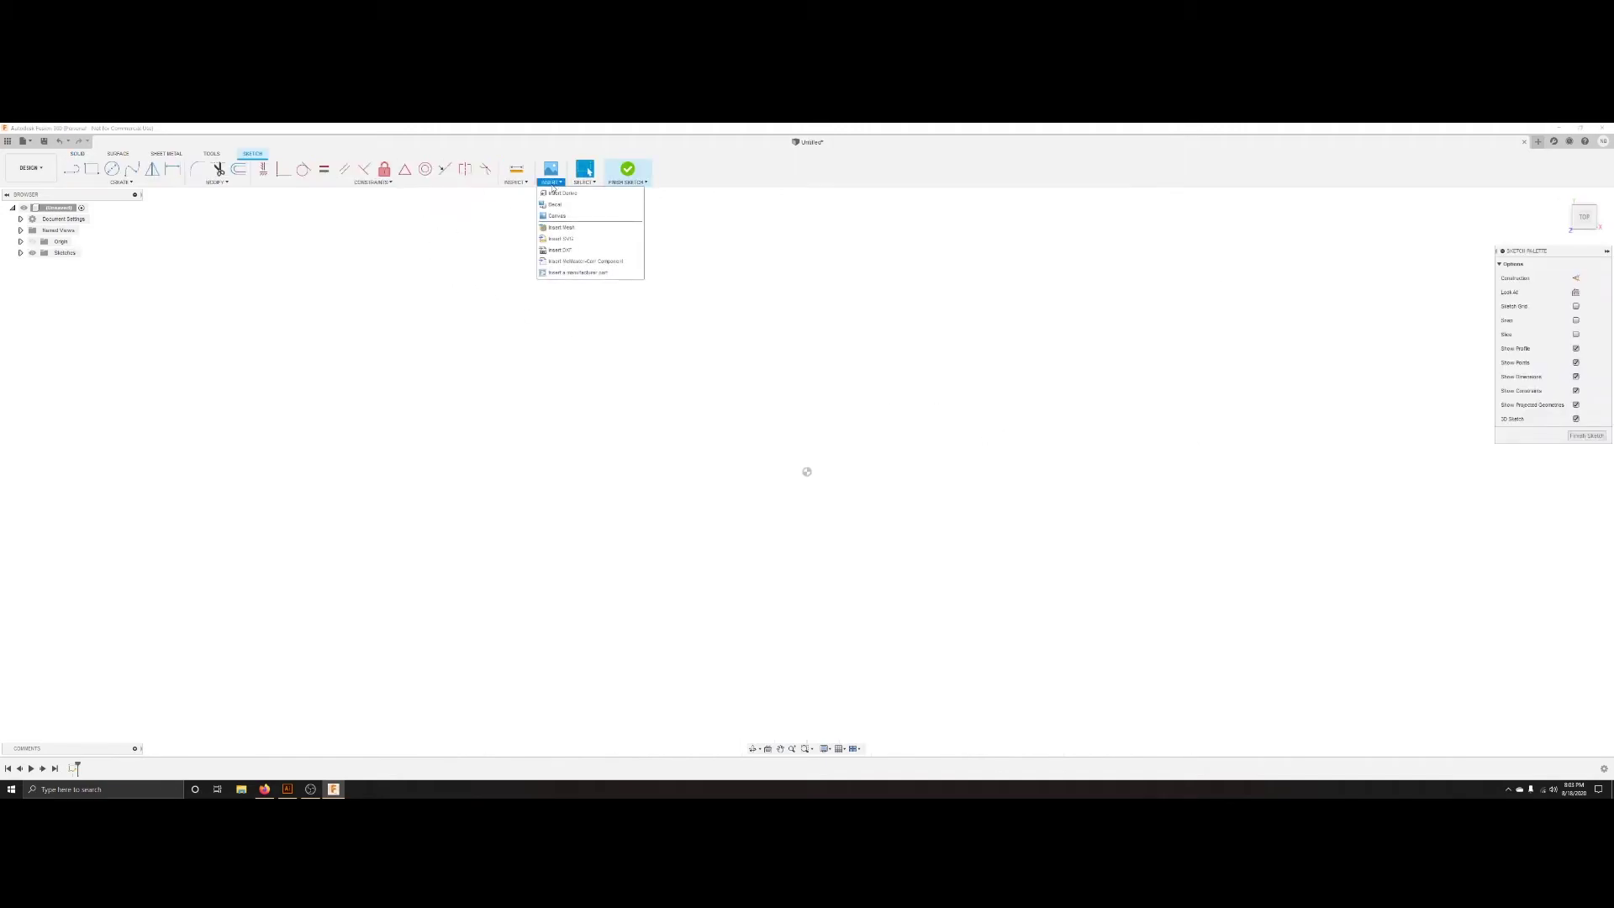
{"action": "left_click", "coordinate": [560, 239]}
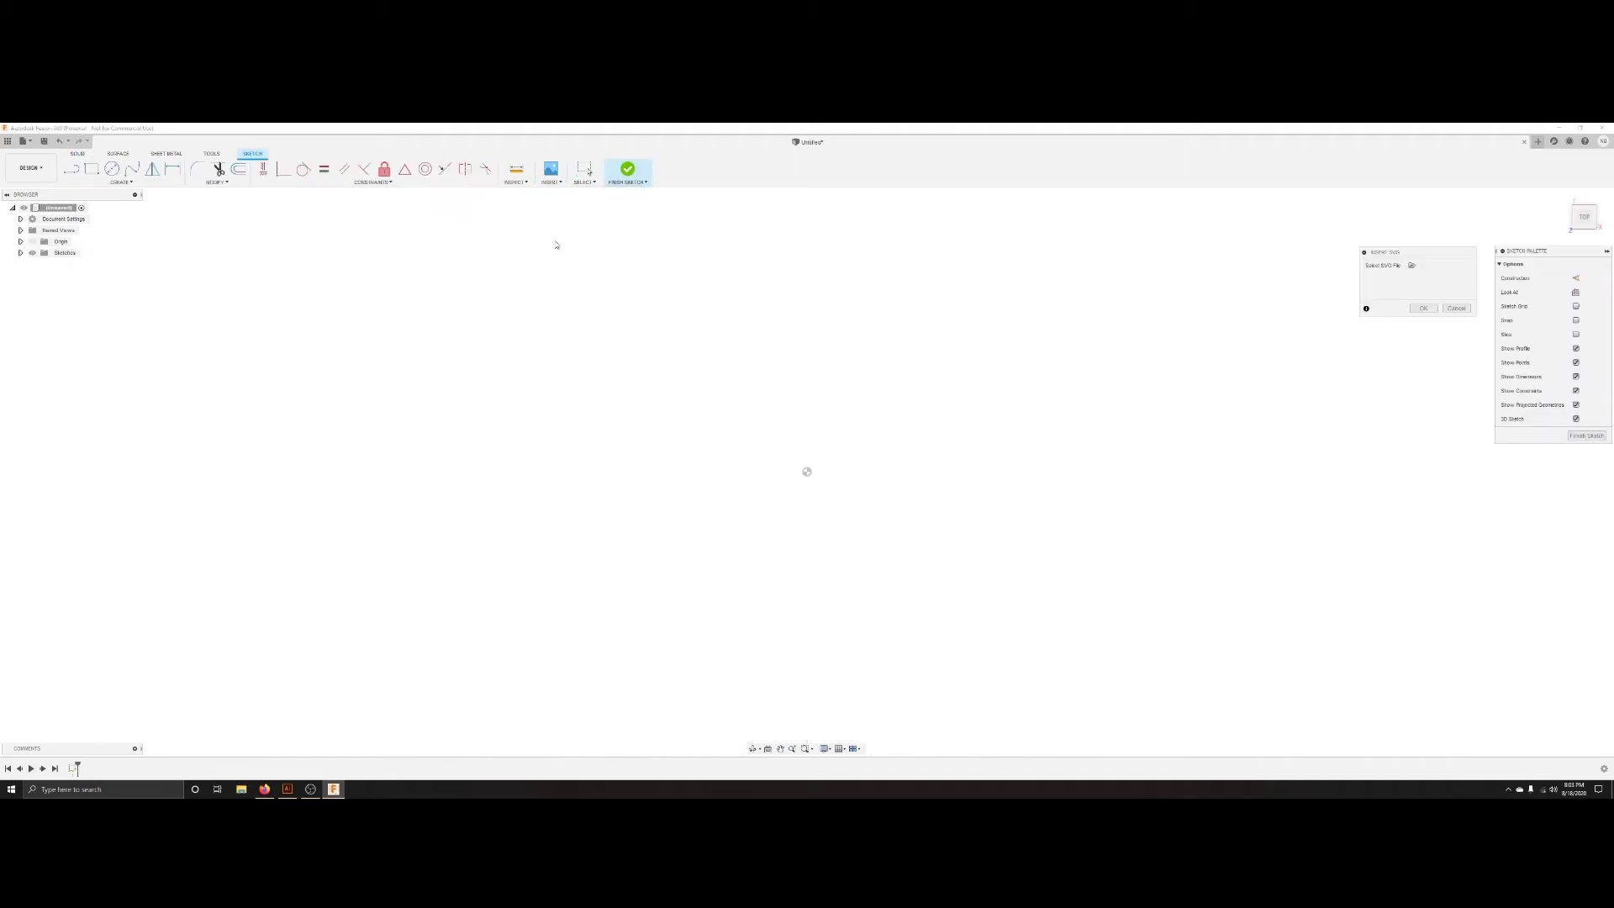
{"action": "left_click", "coordinate": [1412, 266]}
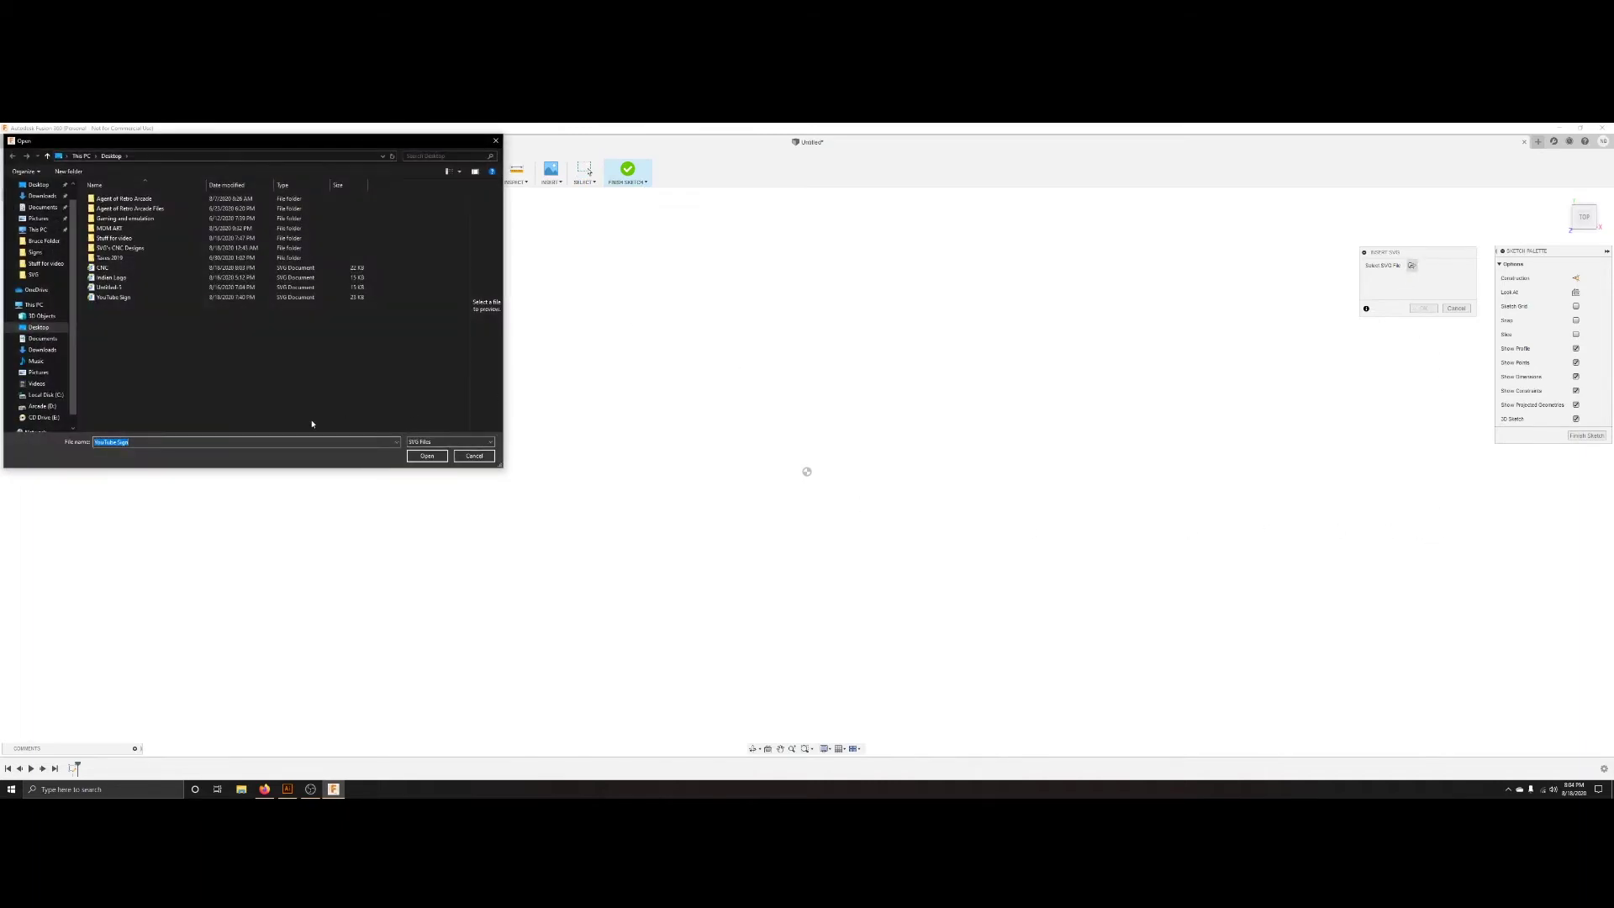
{"action": "left_click", "coordinate": [98, 269]}
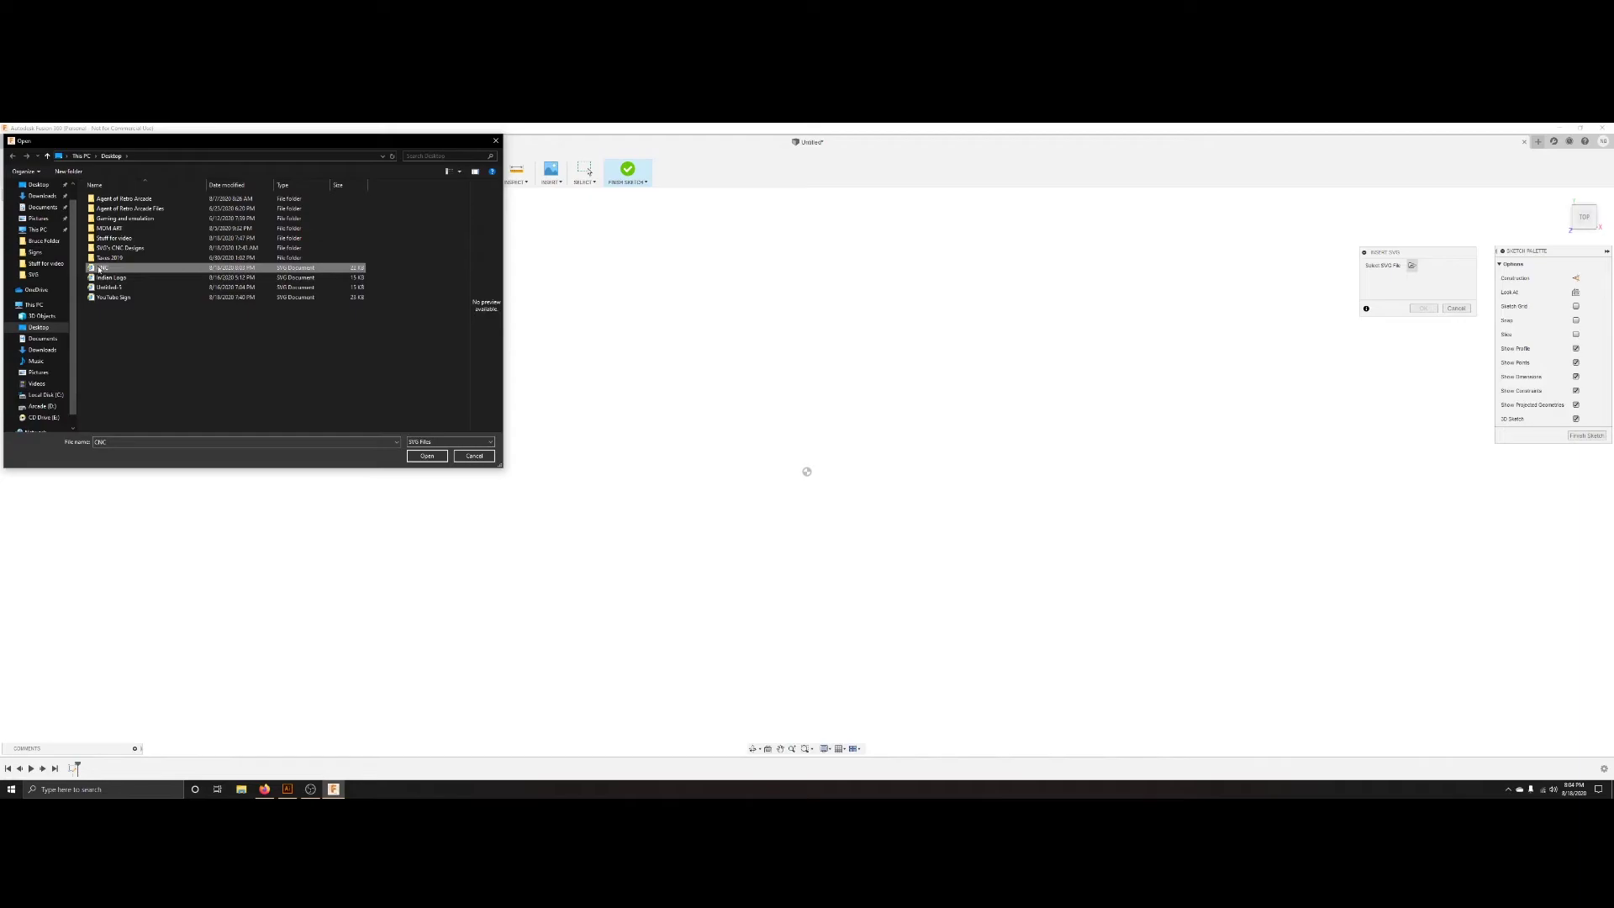
{"action": "left_click", "coordinate": [427, 456]}
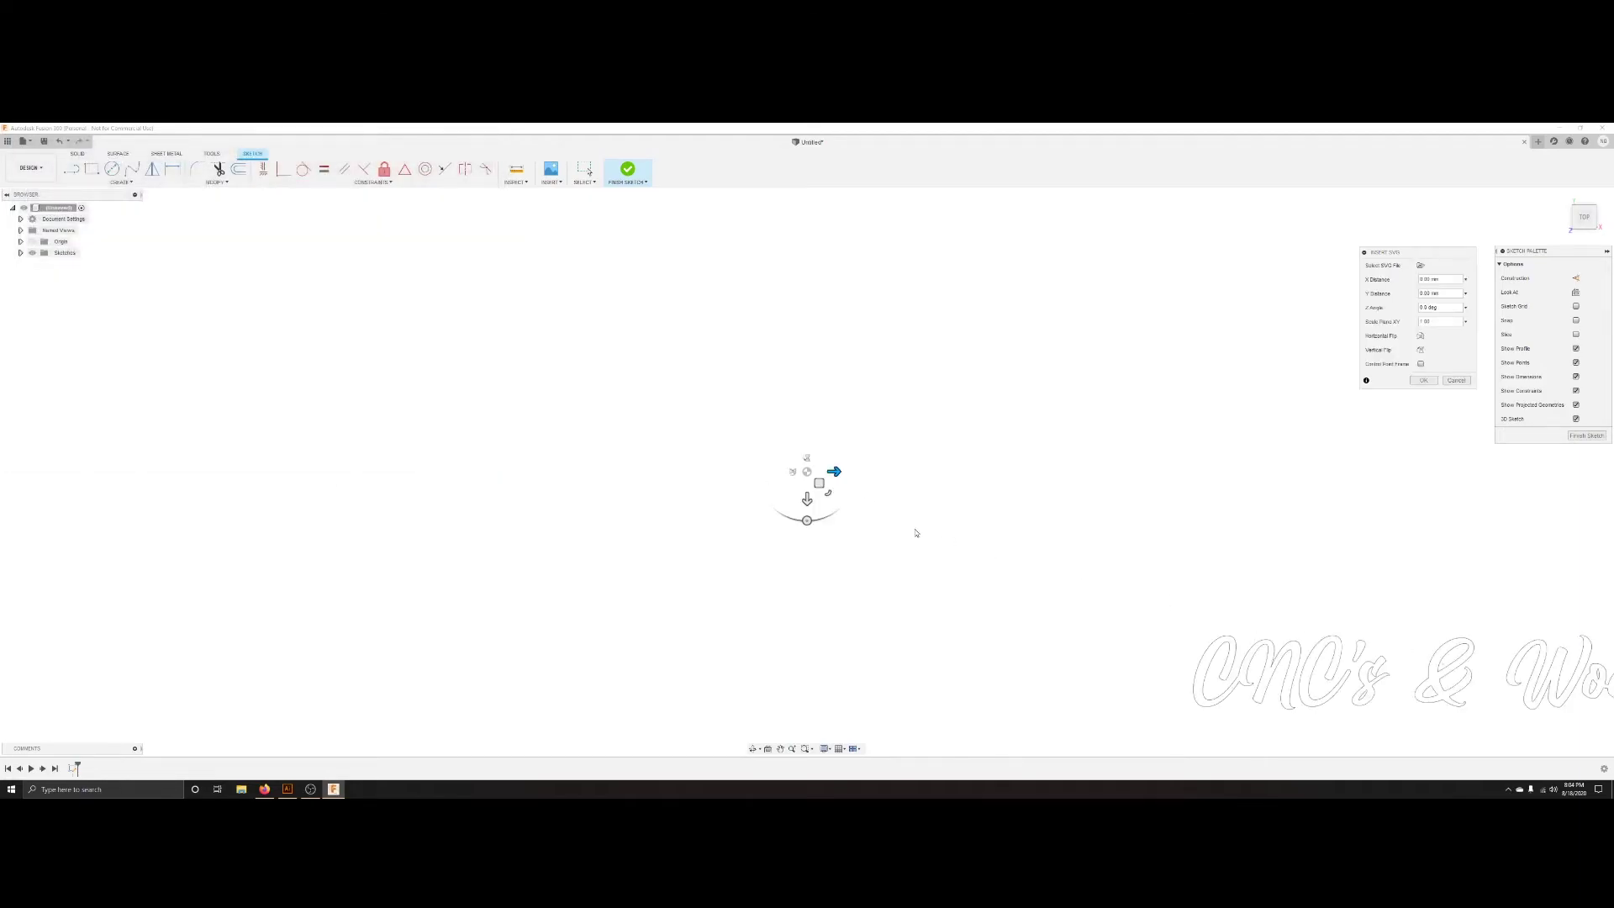
- Move the inserted lettering so it is roughly centred on the origin, accept the insertion and finish the sketch
{"action": "left_click_drag", "start_coordinate": [819, 483], "coordinate": [107, 288]}
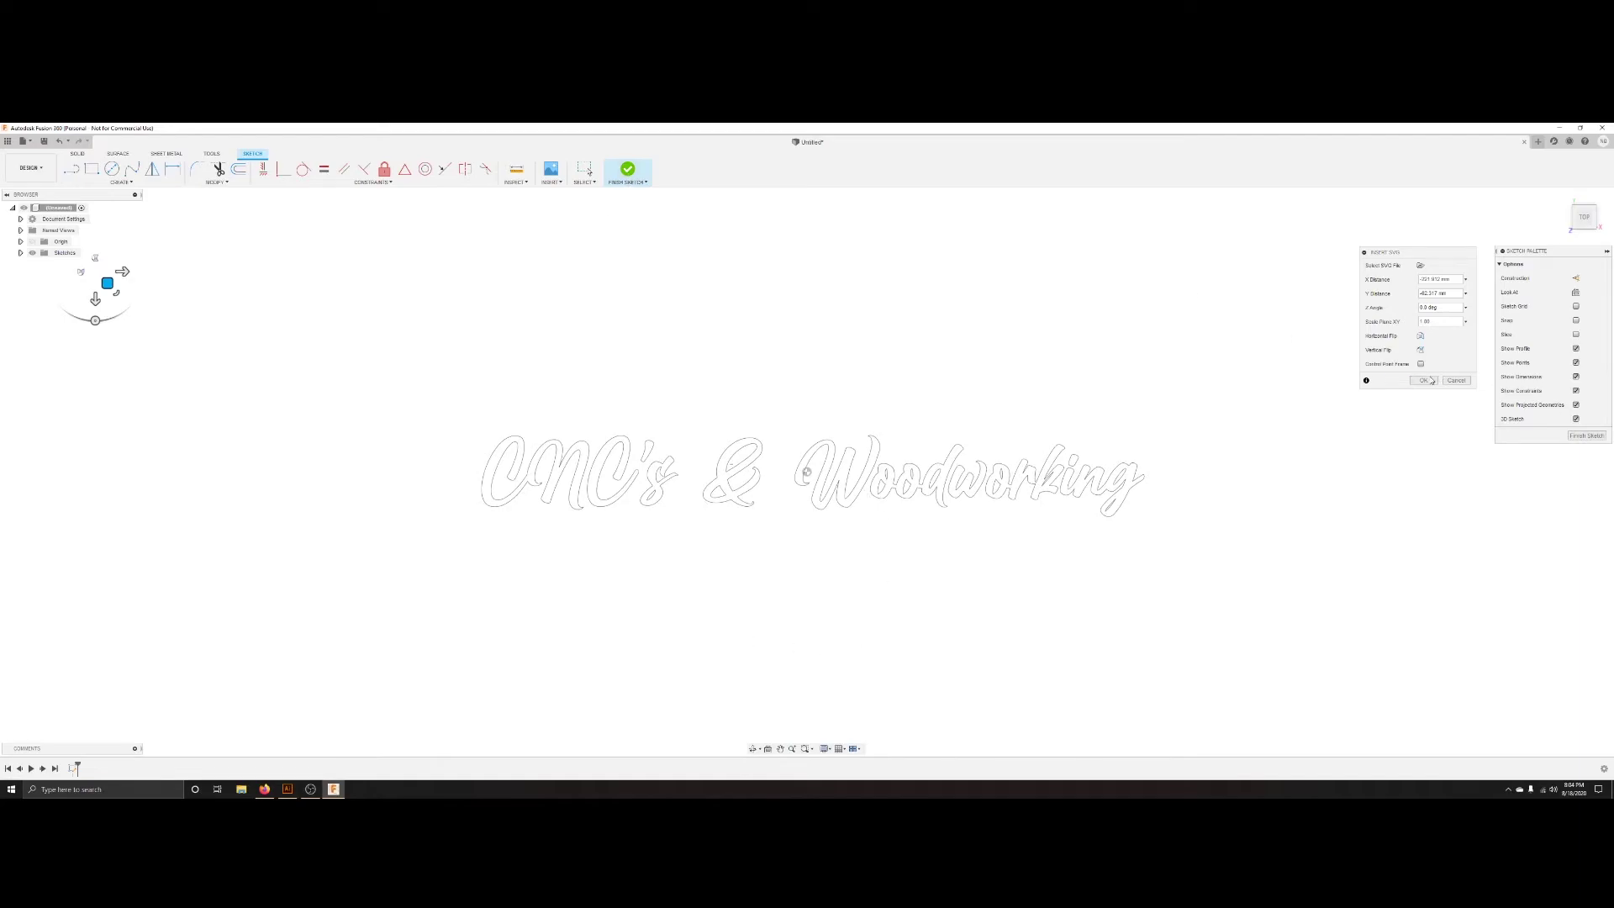
{"action": "left_click", "coordinate": [1430, 381]}
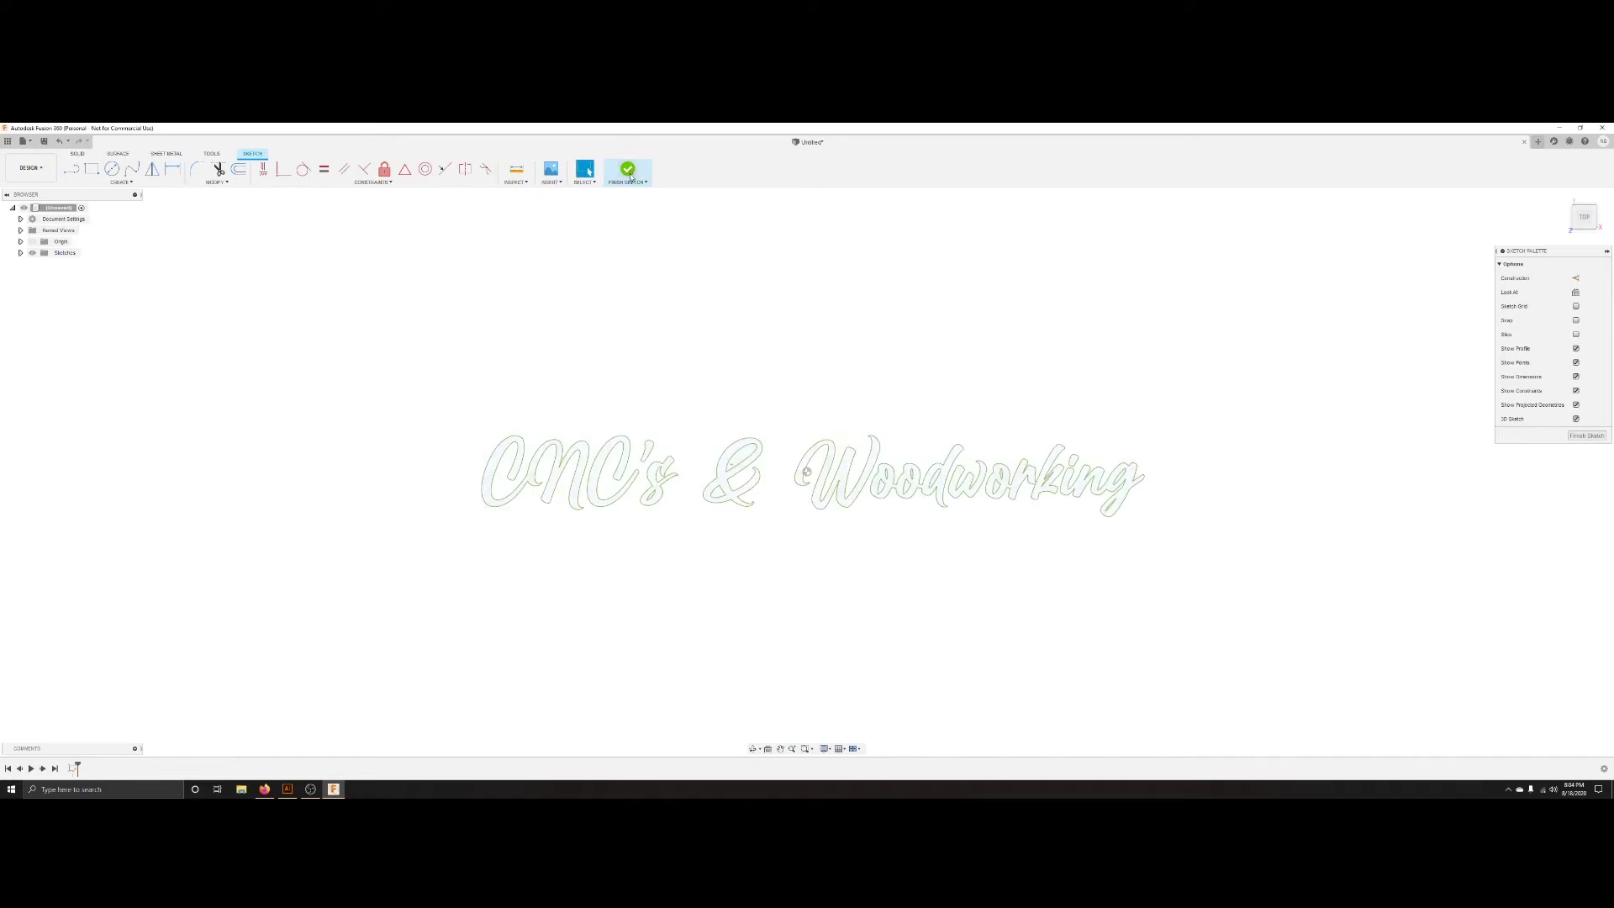
{"action": "left_click", "coordinate": [628, 171]}
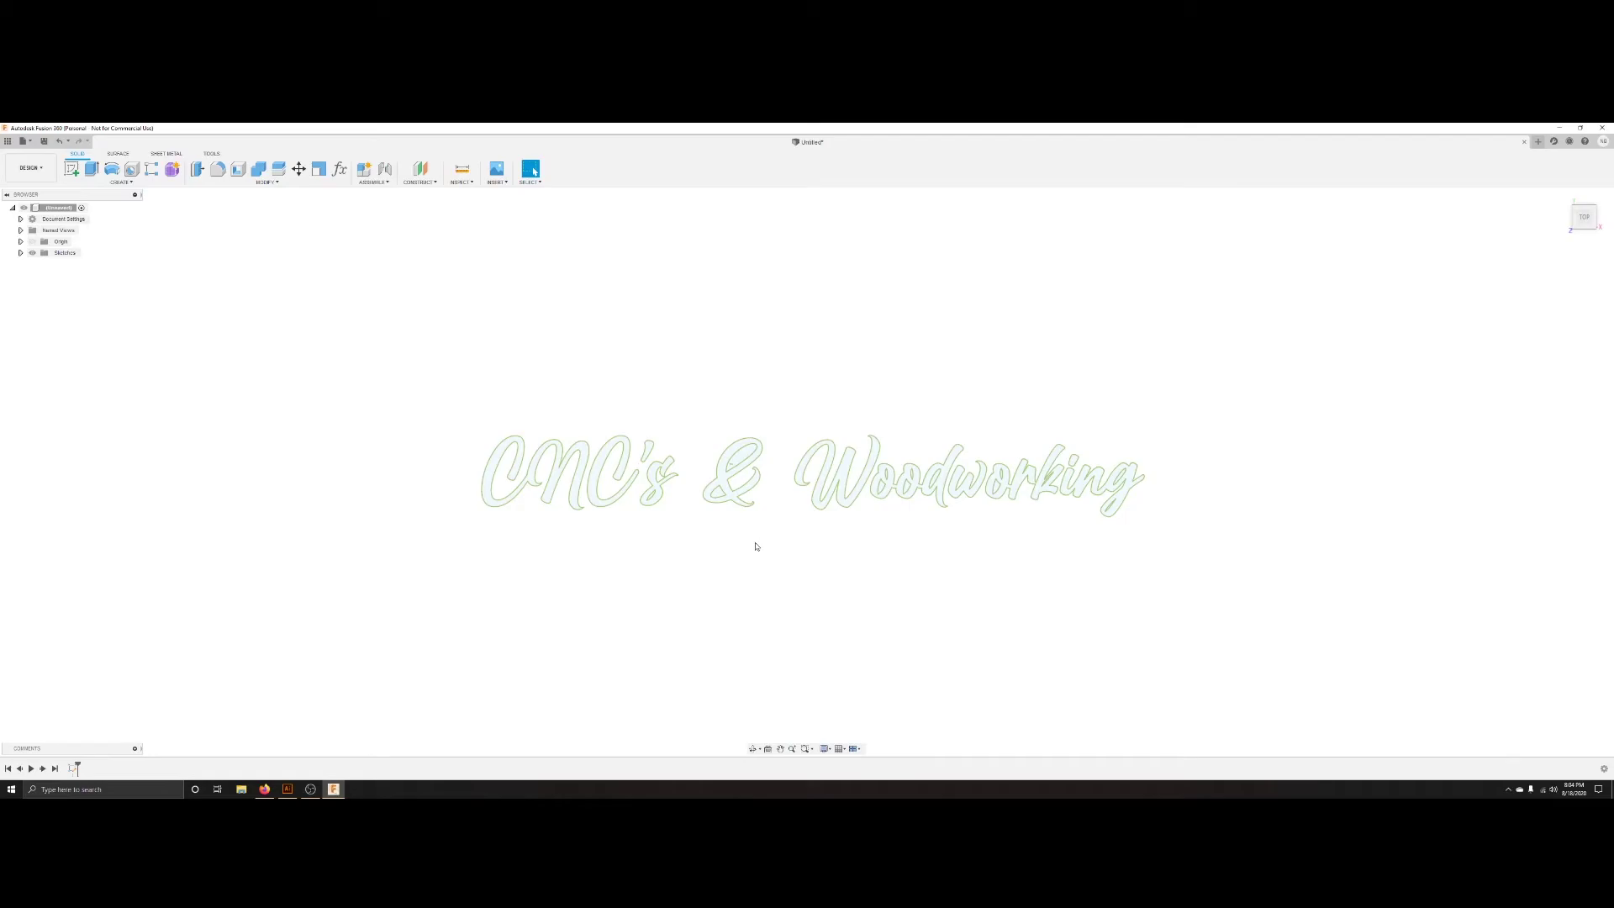
- Select the sketch profiles of the "CNC's" letters, including the apostrophe, and the ampersand, leaving their inner holes unselected
{"action": "scroll", "coordinate": [755, 549], "scroll_direction": "up", "scroll_amount": 5}
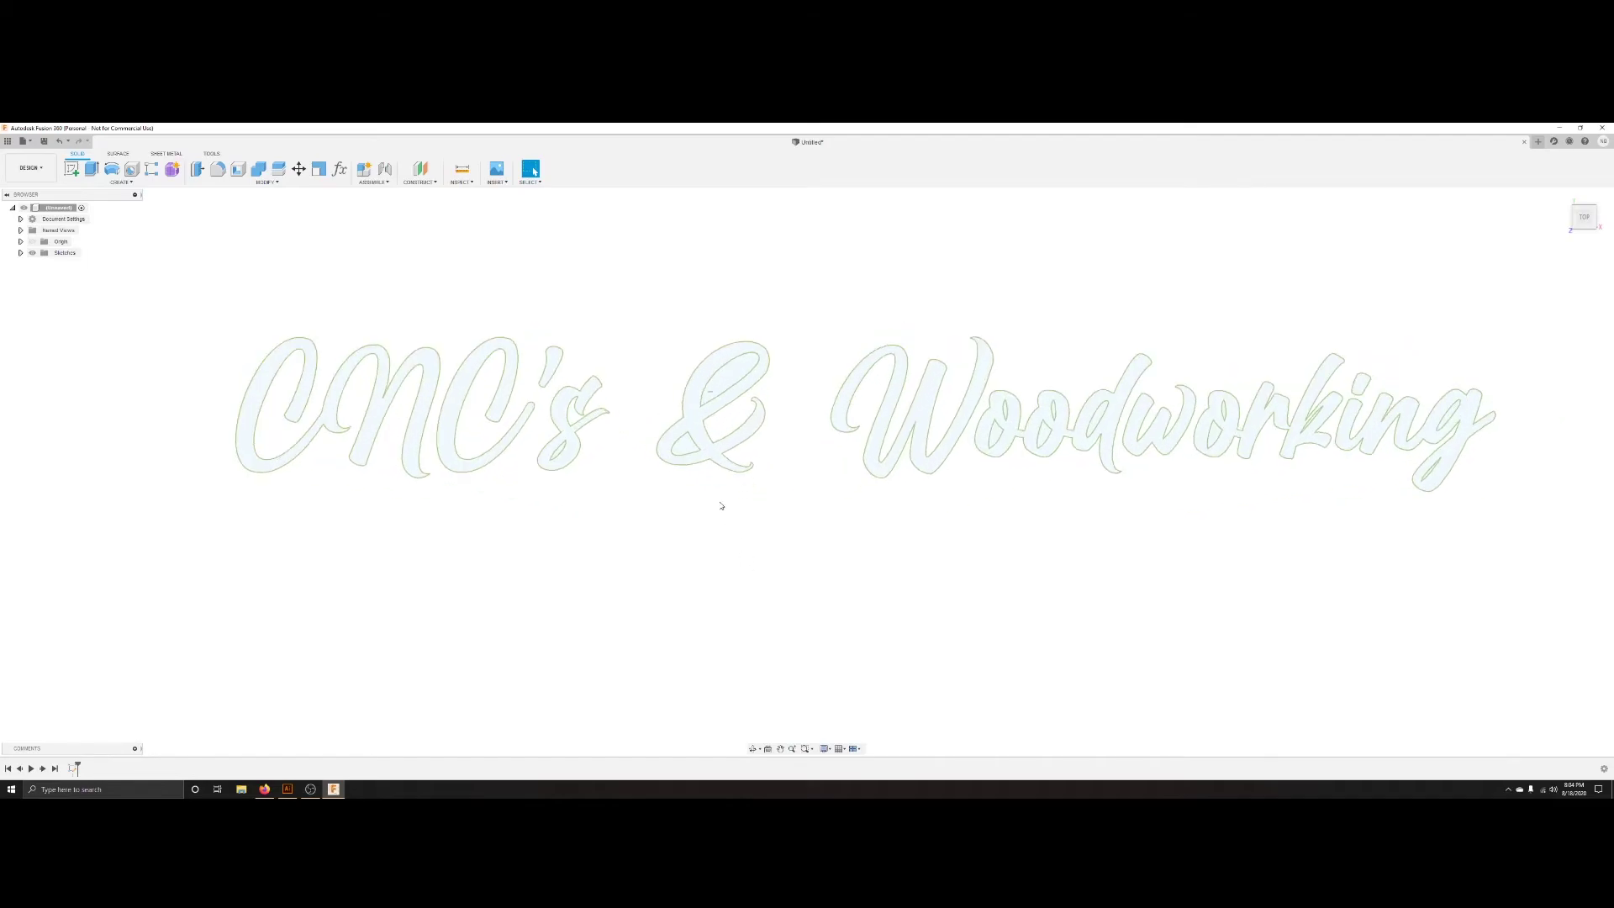
{"action": "middle_click_drag", "start_coordinate": [745, 480], "coordinate": [746, 580]}
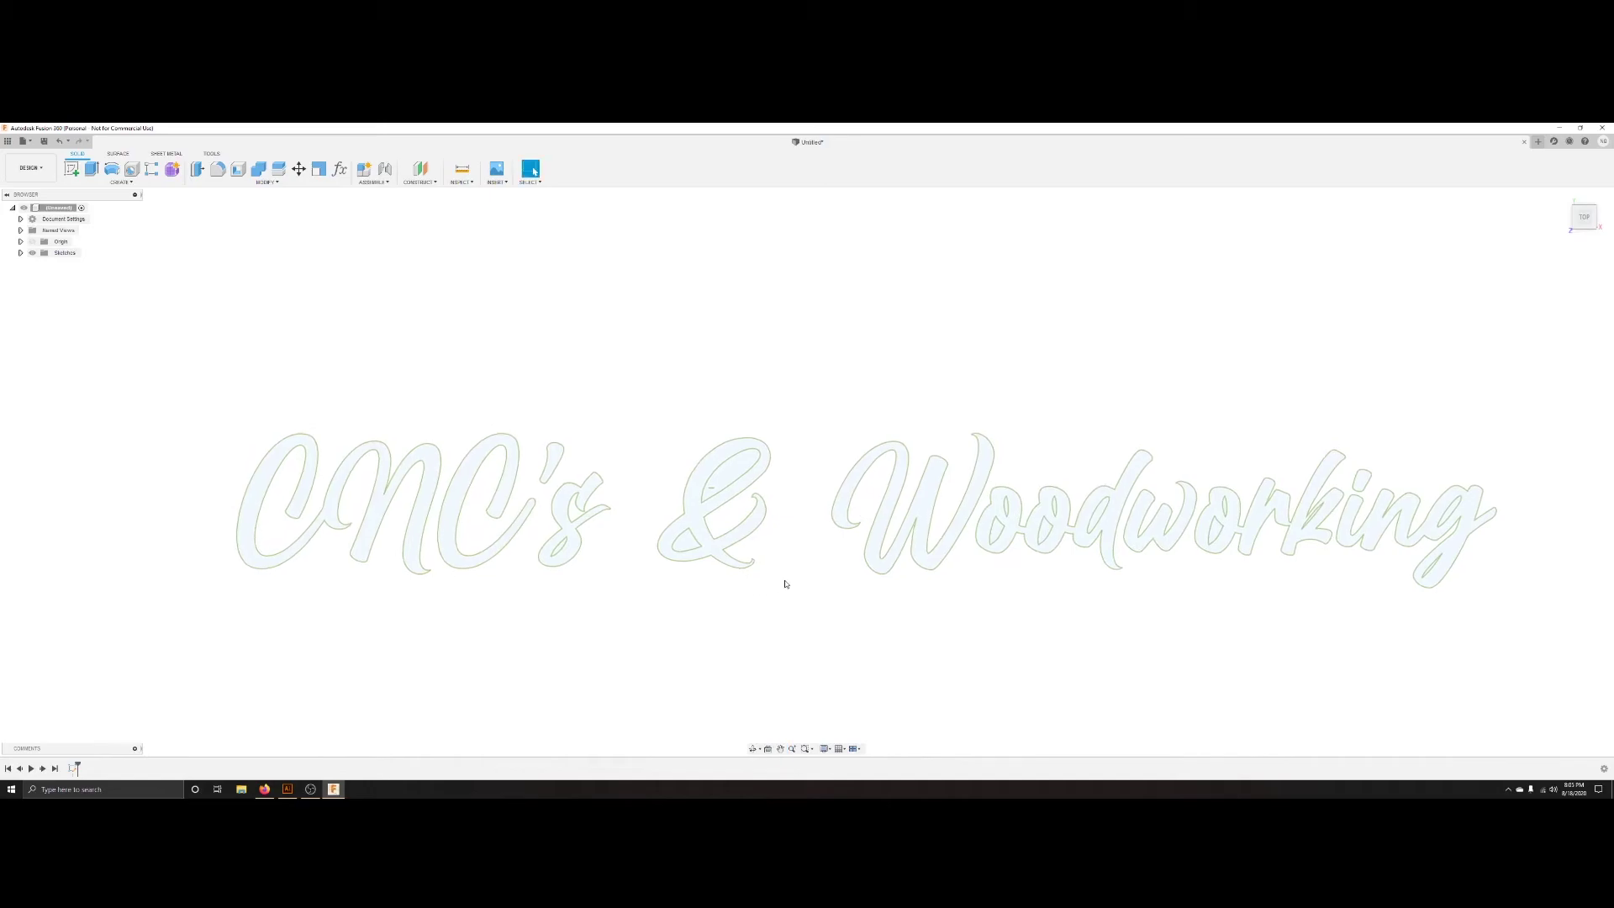
{"action": "scroll", "coordinate": [786, 584], "scroll_direction": "up", "scroll_amount": 1}
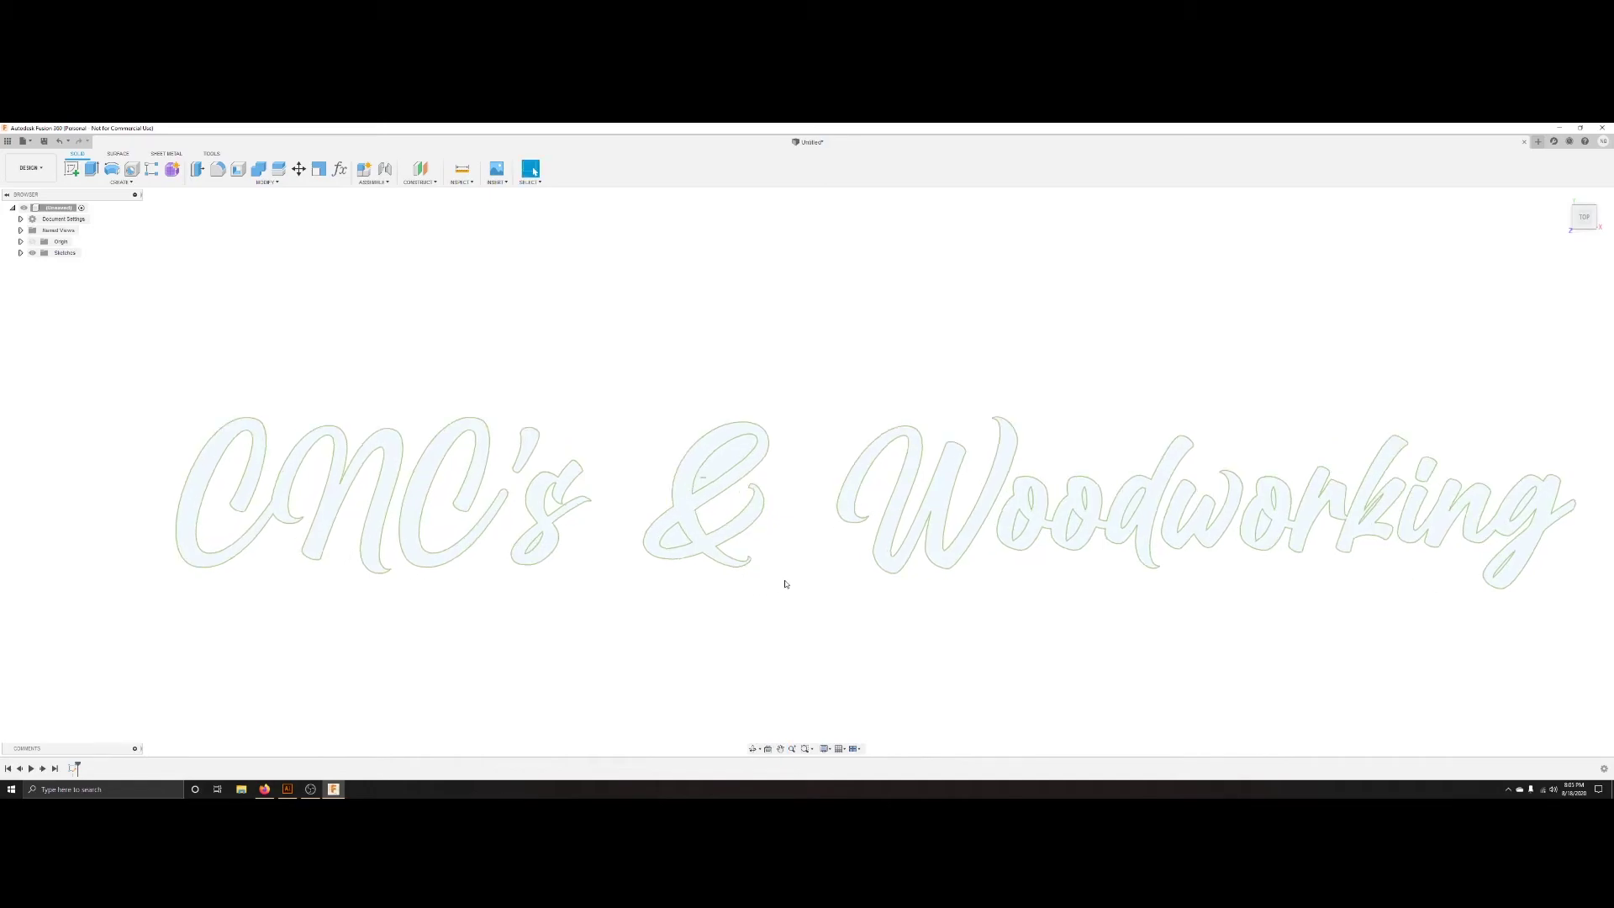
{"action": "left_click", "coordinate": [215, 454]}
{"action": "left_click", "coordinate": [479, 437]}
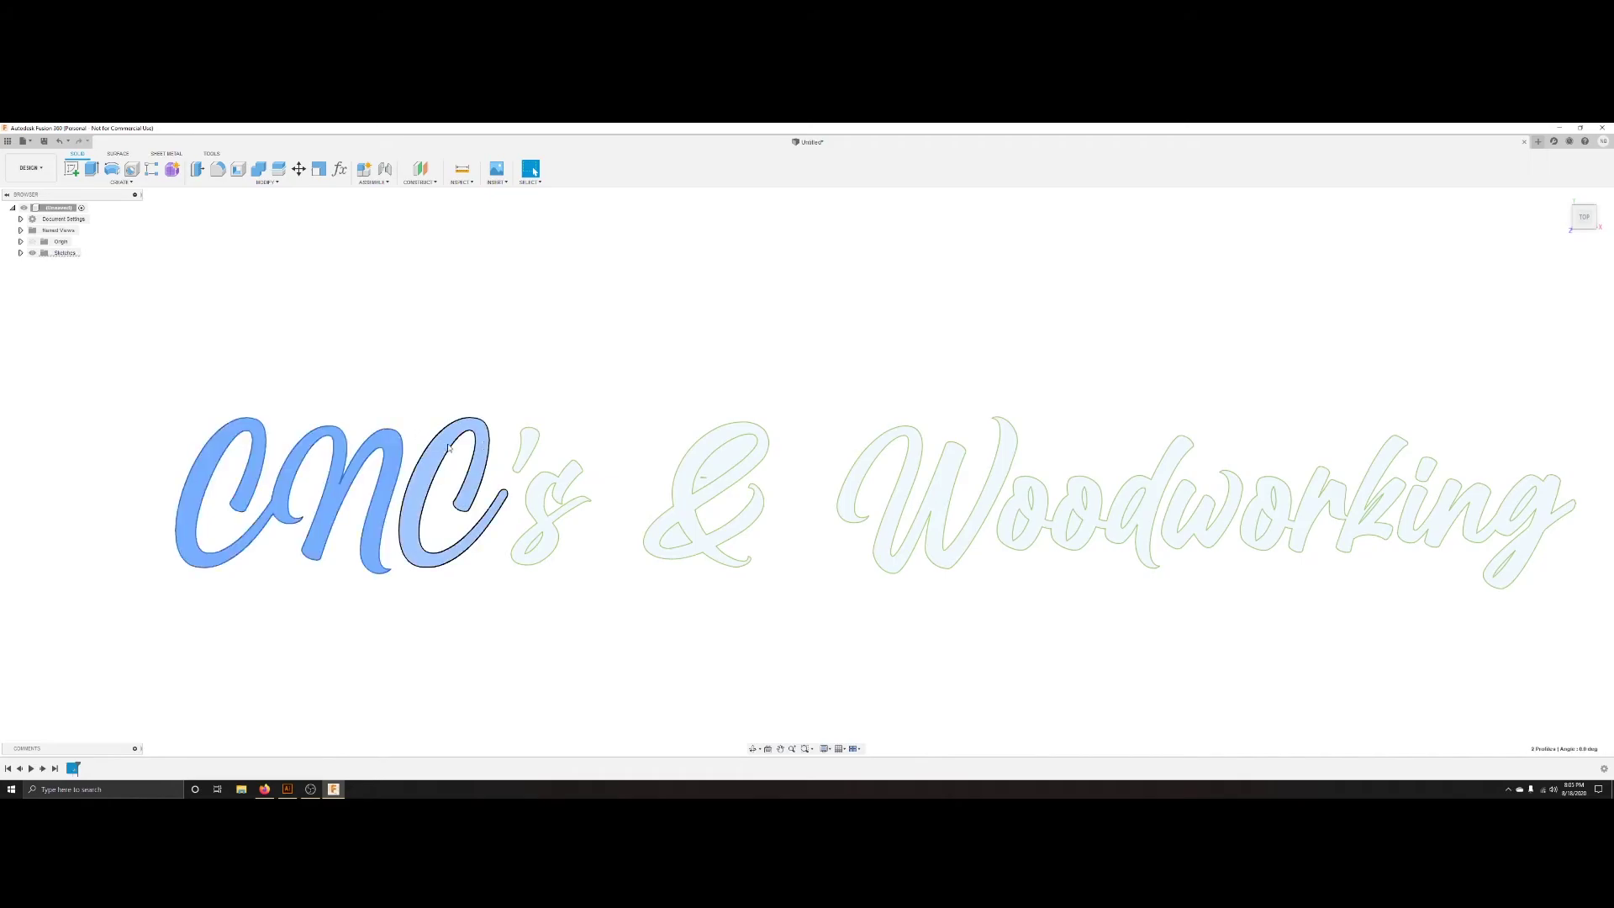
{"action": "left_click", "coordinate": [528, 443]}
{"action": "left_click", "coordinate": [556, 496]}
{"action": "left_click", "coordinate": [740, 471]}
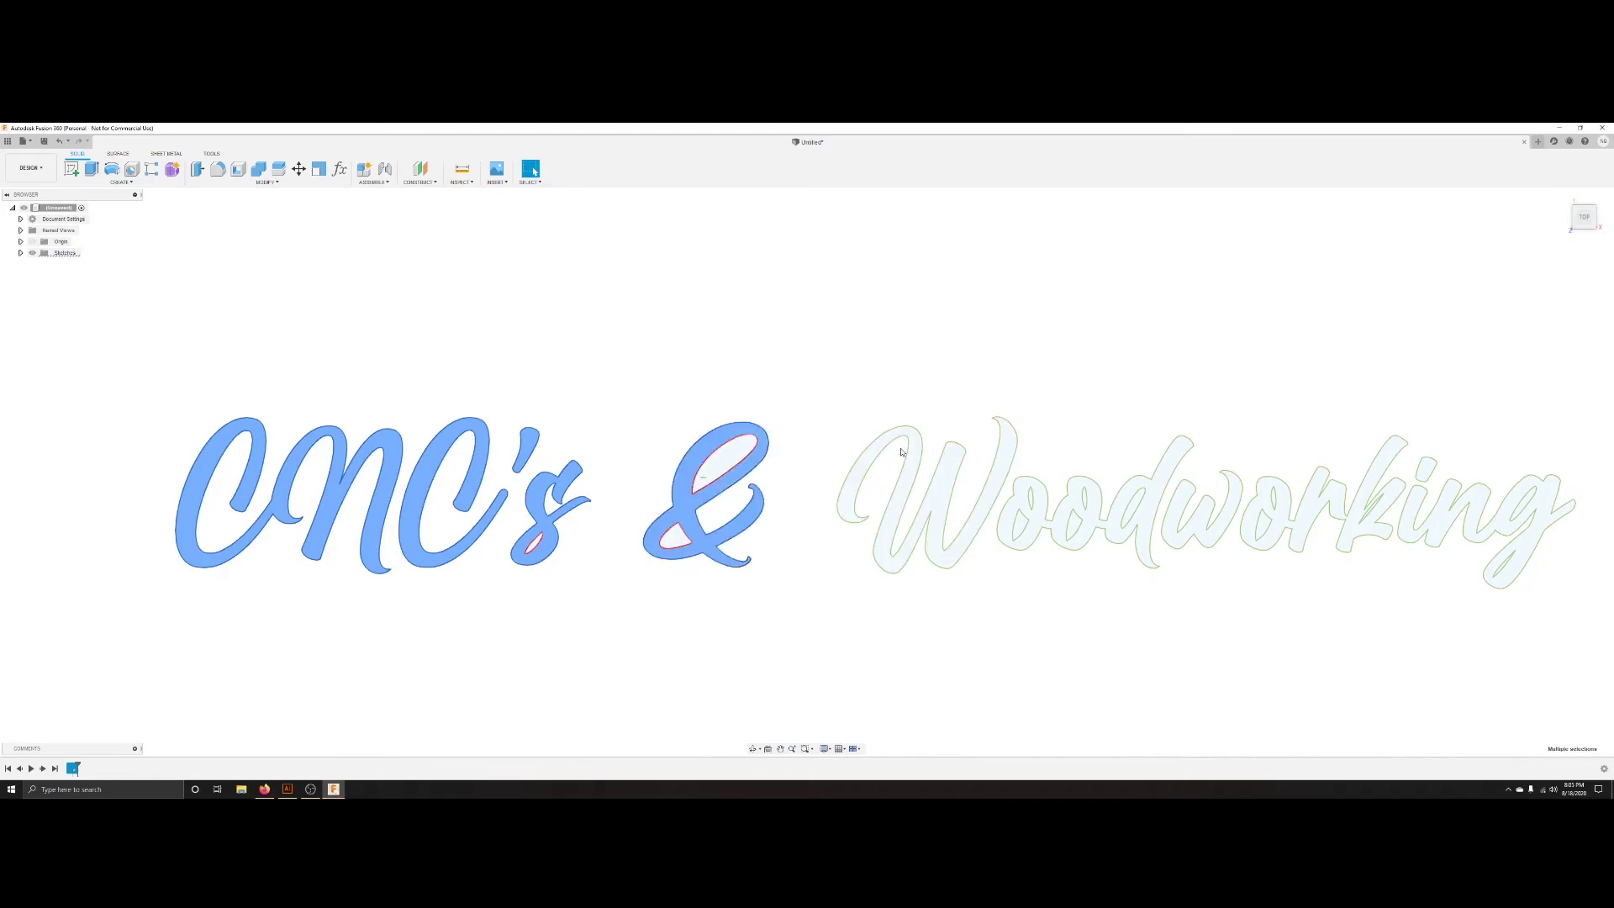
- Add all letter profiles of "Woodworking", including the dot of the i, to the selection and extrude the whole lettering 10 mm as new bodies
{"action": "left_click", "coordinate": [915, 433]}
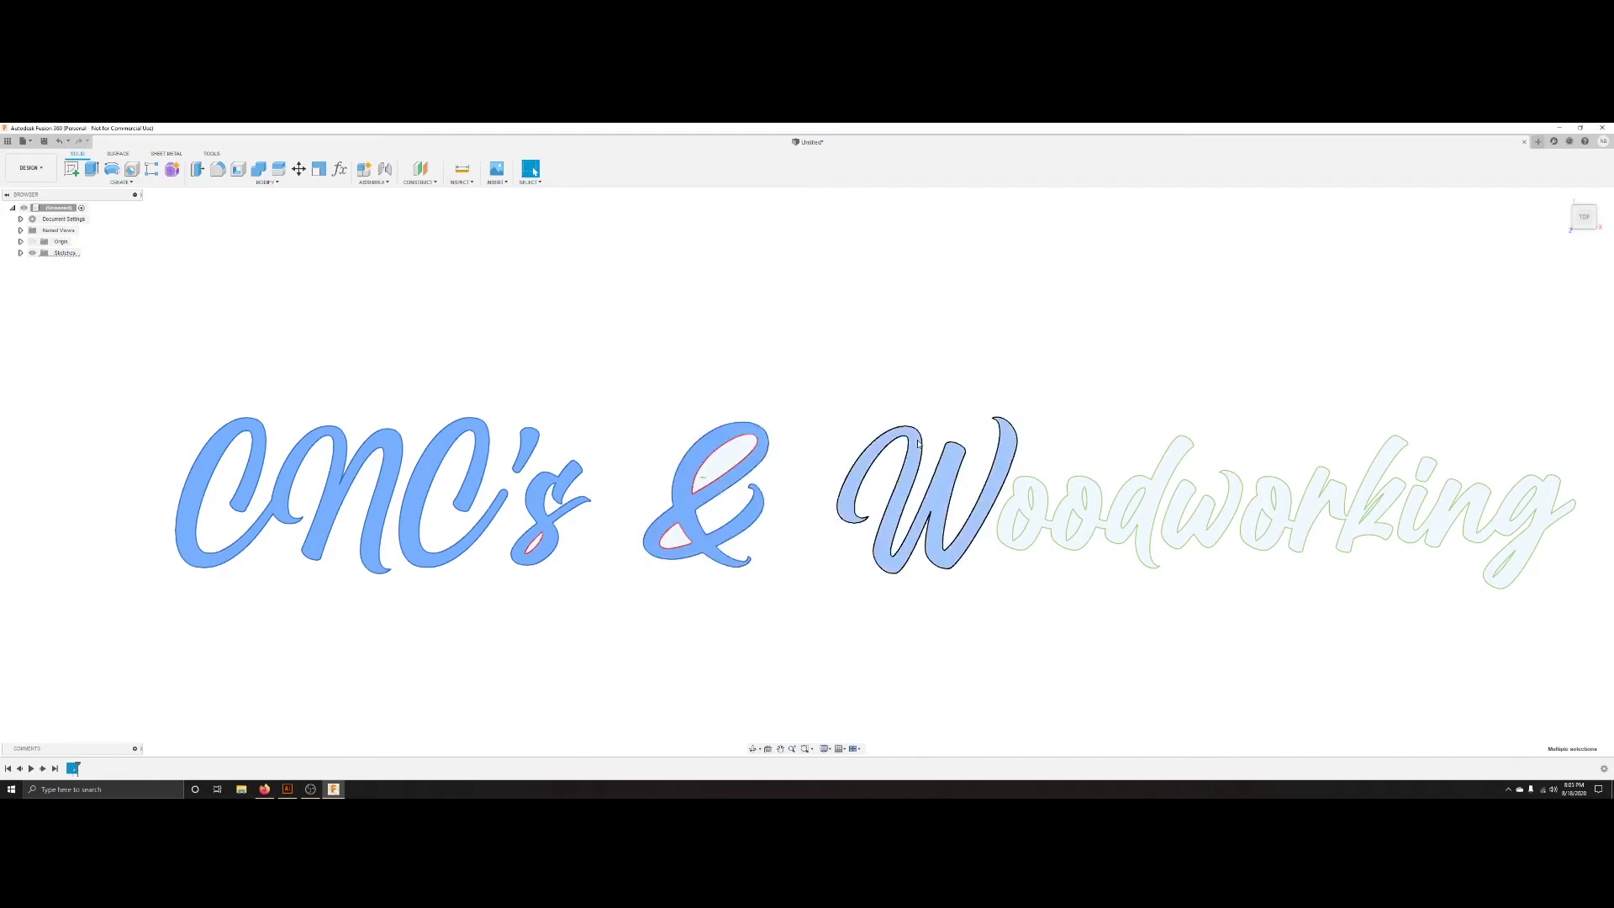
{"action": "left_click", "coordinate": [1049, 509]}
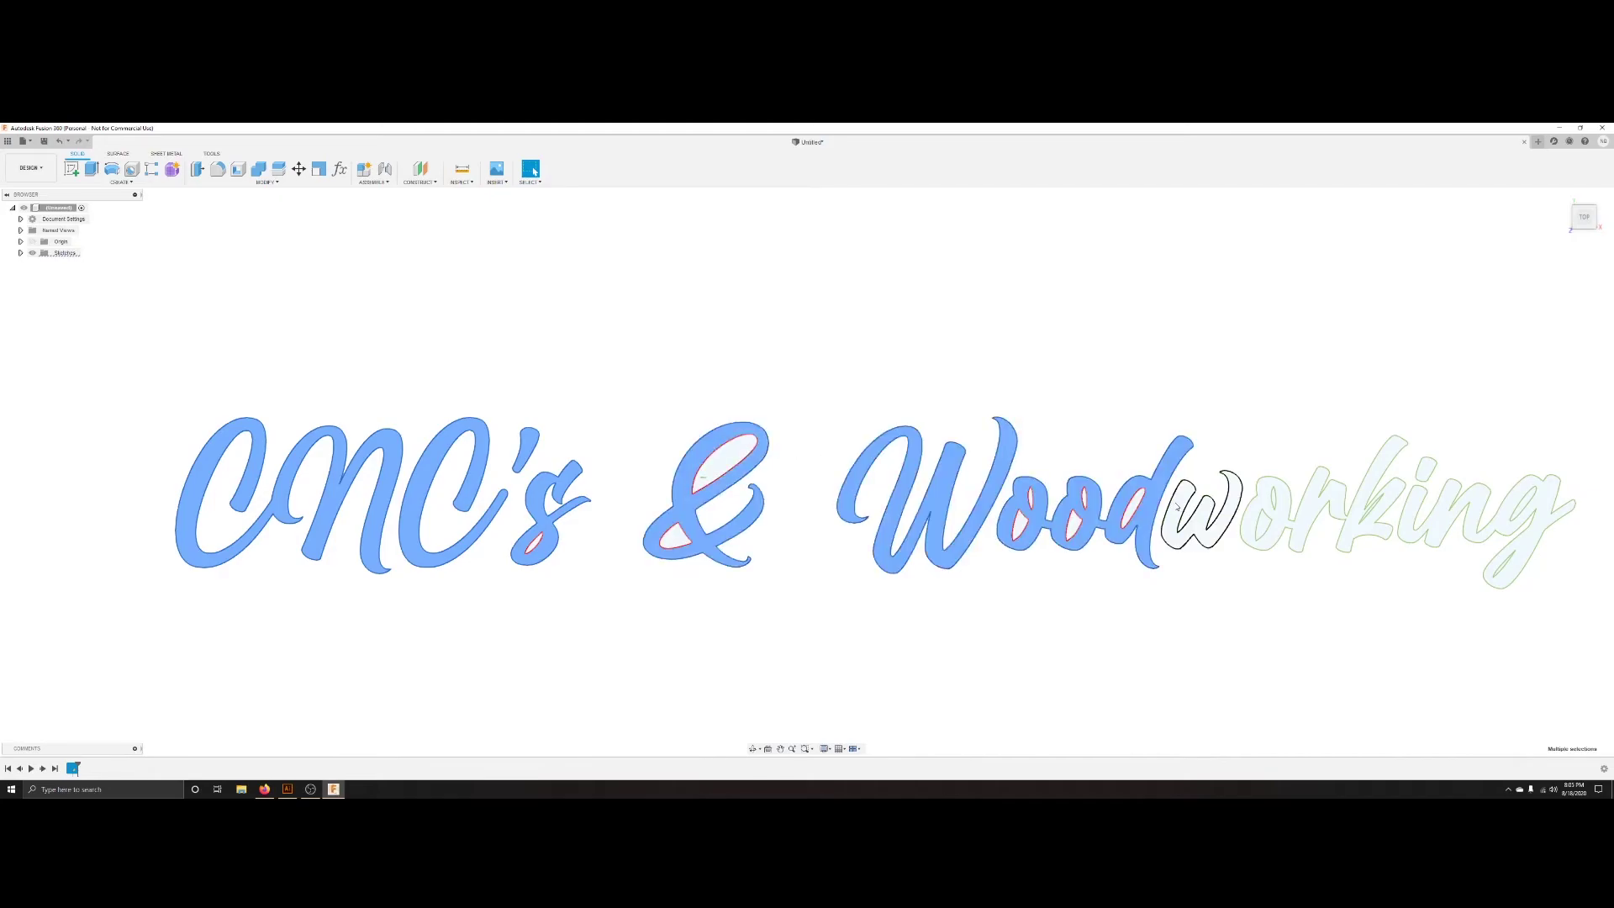
{"action": "left_click", "coordinate": [1219, 505]}
{"action": "left_click", "coordinate": [1279, 496]}
{"action": "left_click", "coordinate": [1425, 476]}
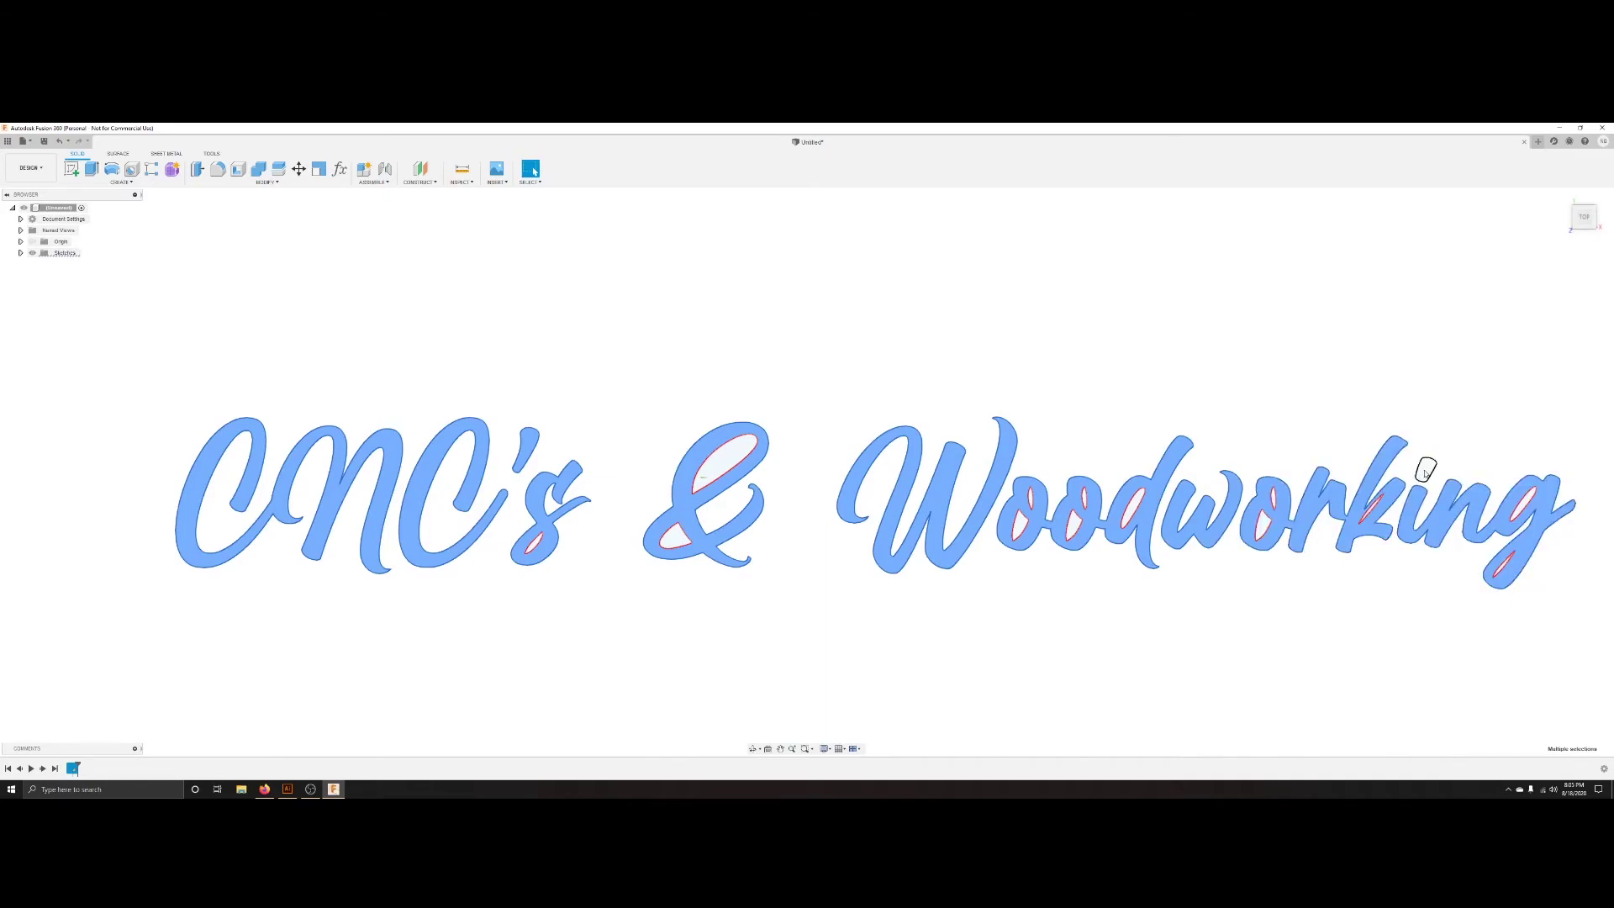
{"action": "left_click", "coordinate": [1426, 471]}
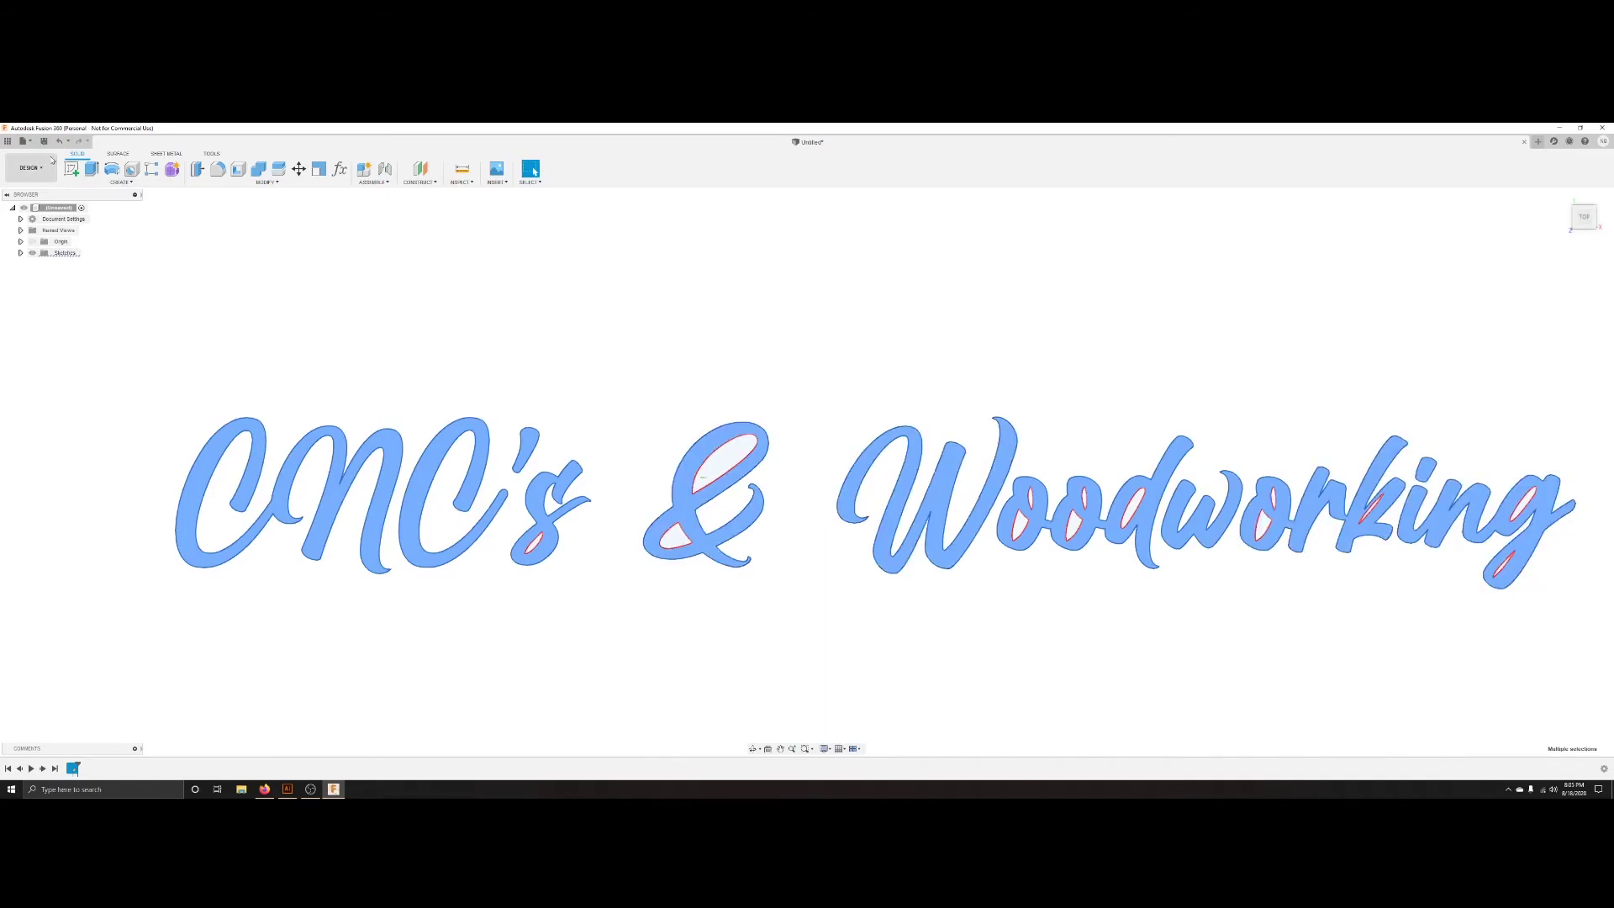
{"action": "left_click", "coordinate": [92, 169]}
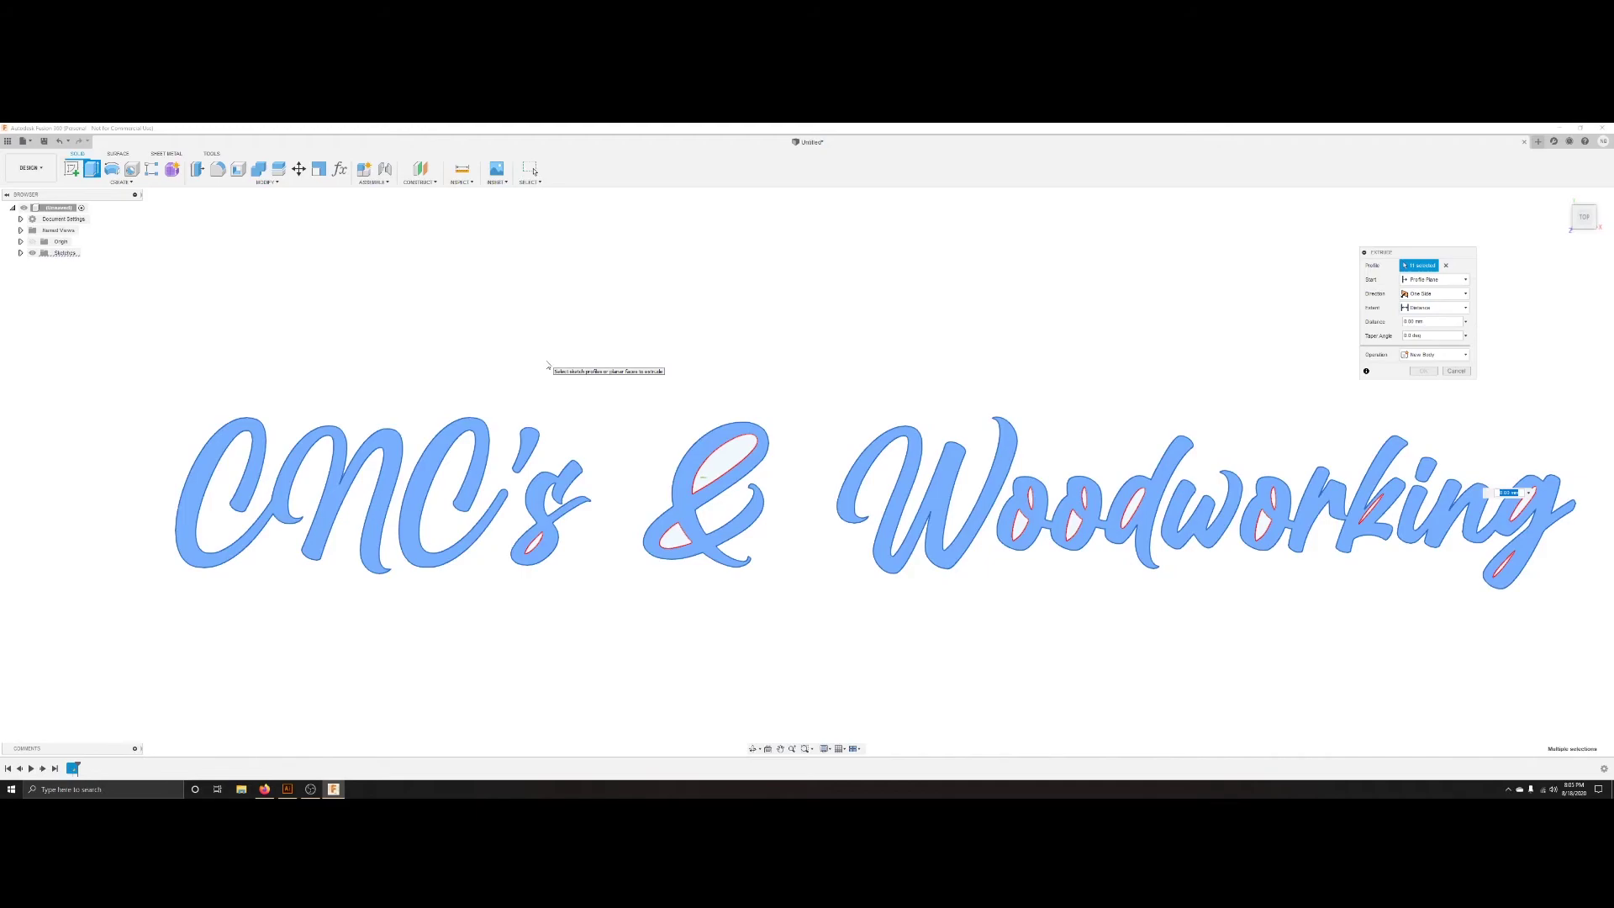
{"action": "type", "text": "10"}
{"action": "key", "text": "Return"}
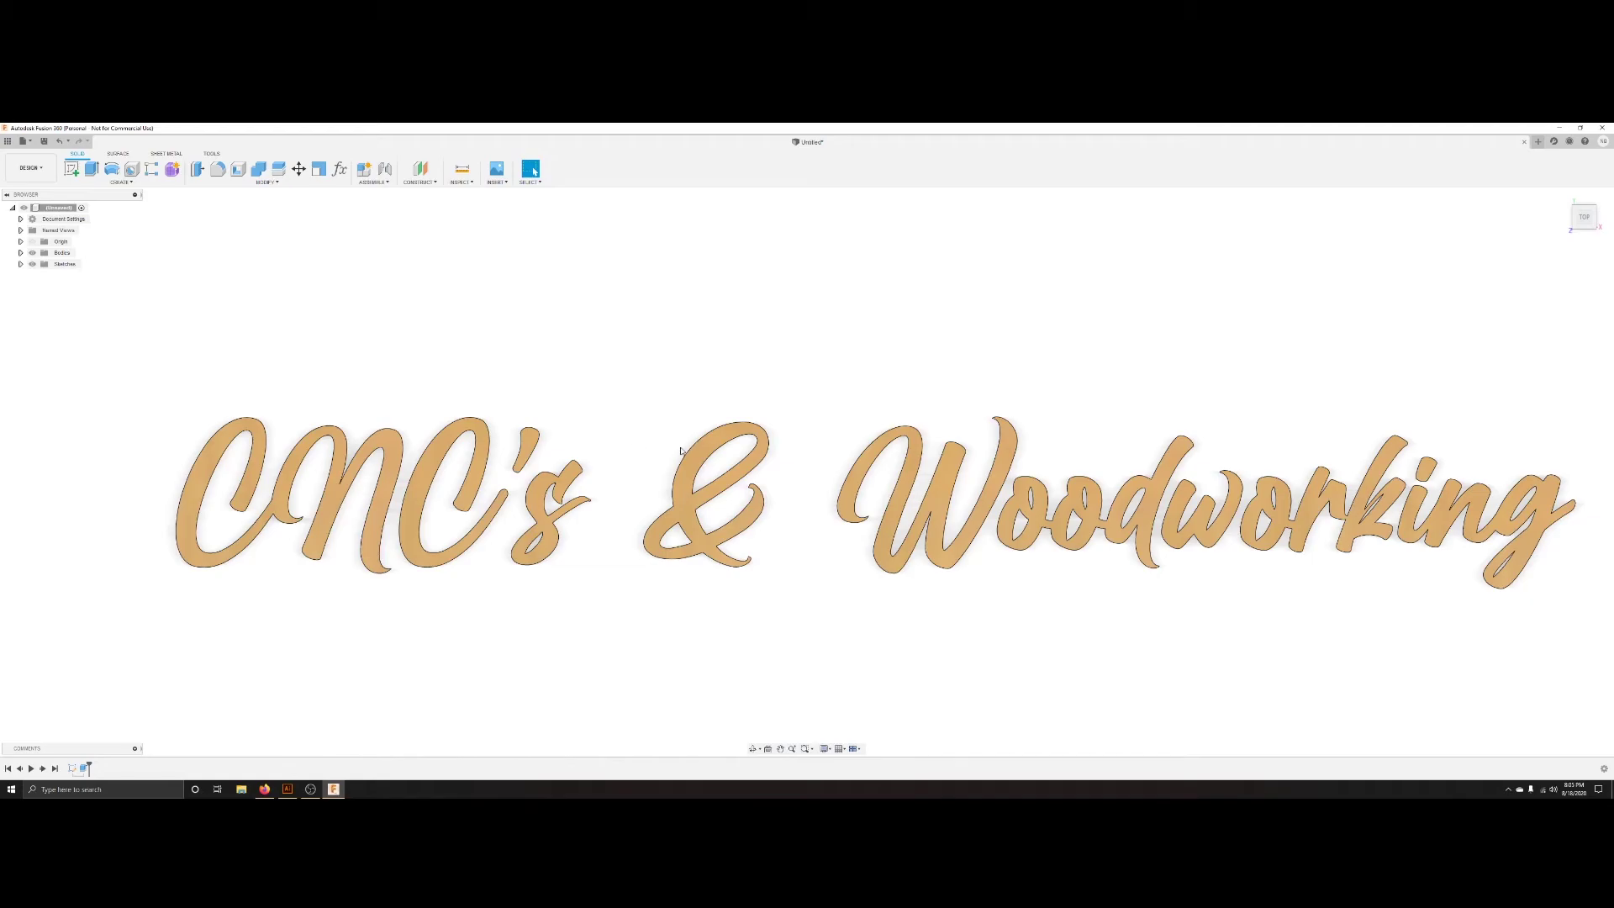
- Examine the default material settings in the preferences, including the available appearance categories and material names, and close the preferences
{"action": "left_click", "coordinate": [1604, 143]}
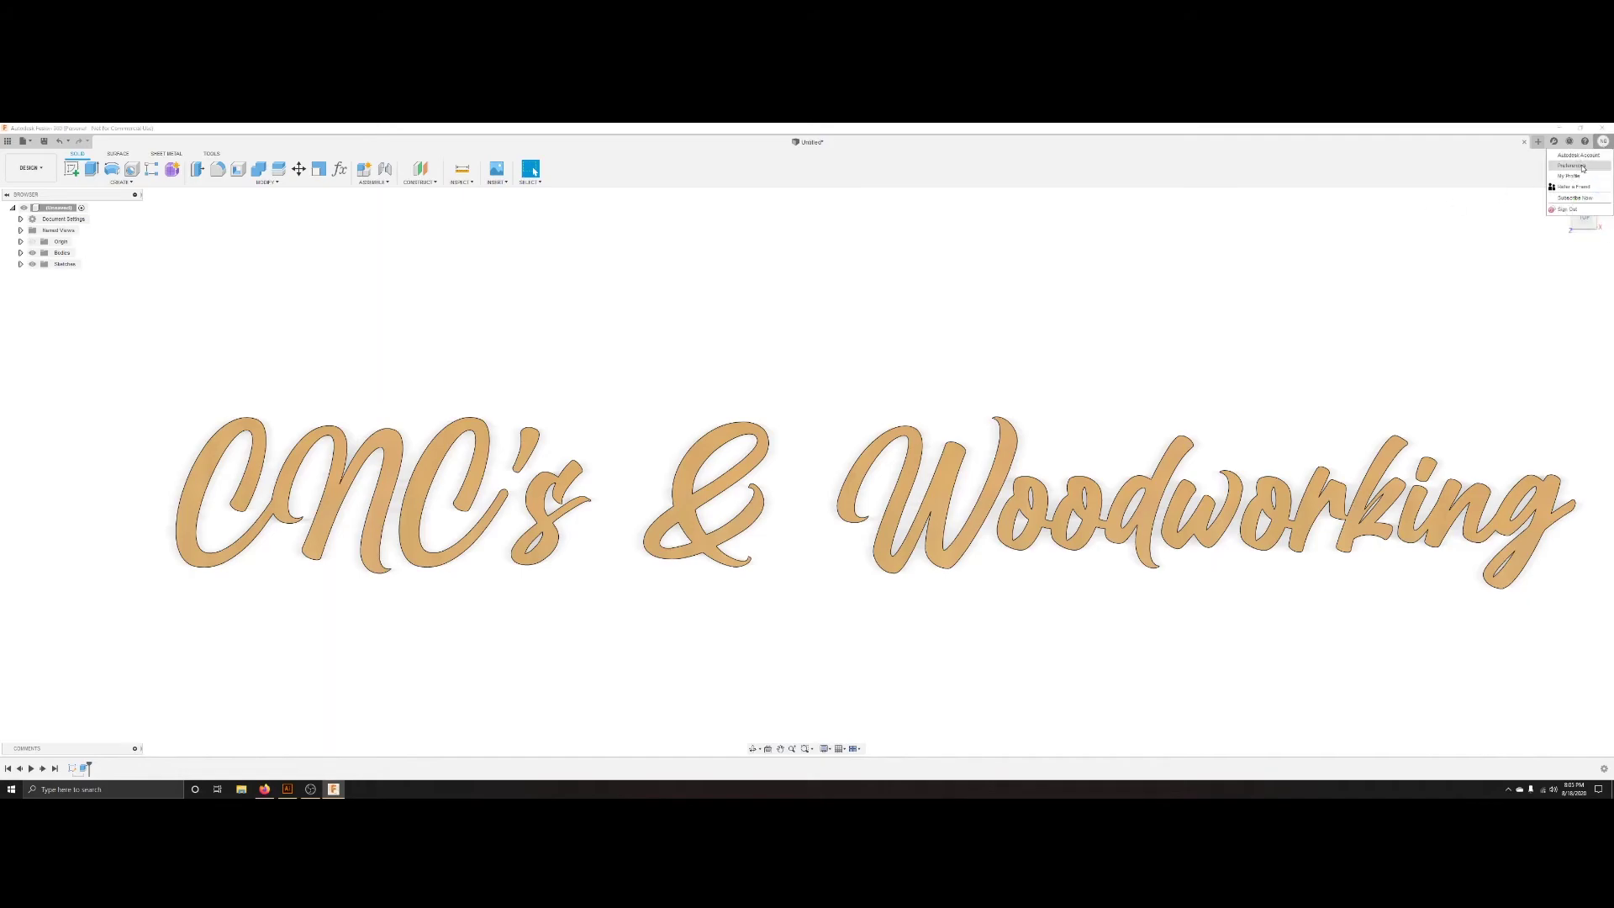
{"action": "left_click", "coordinate": [1583, 166]}
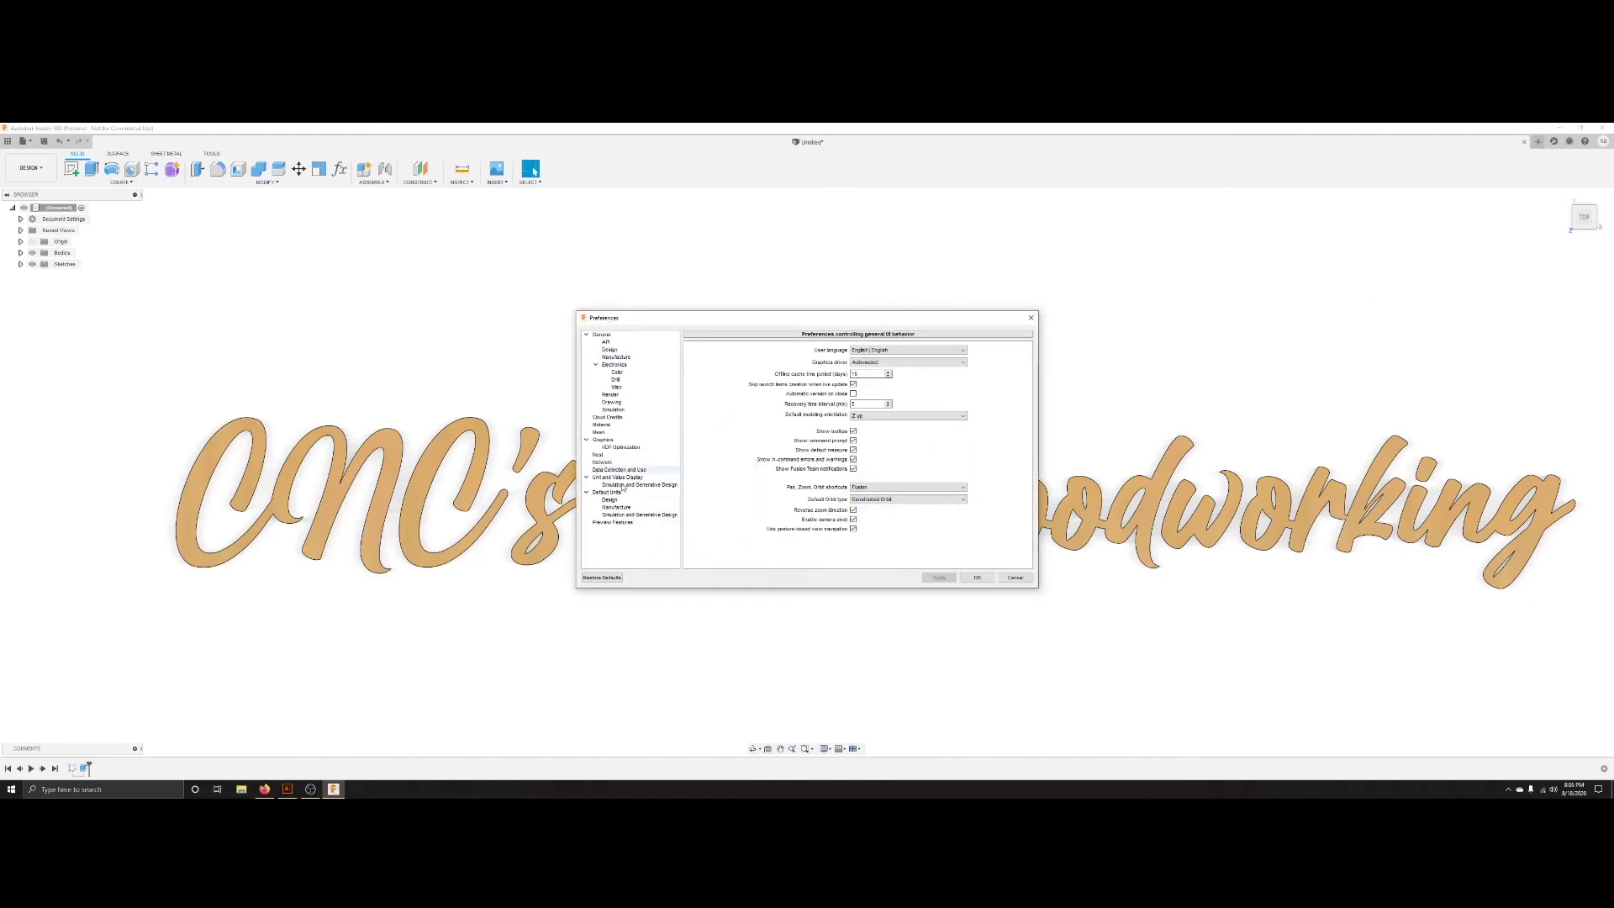
{"action": "left_click", "coordinate": [600, 425]}
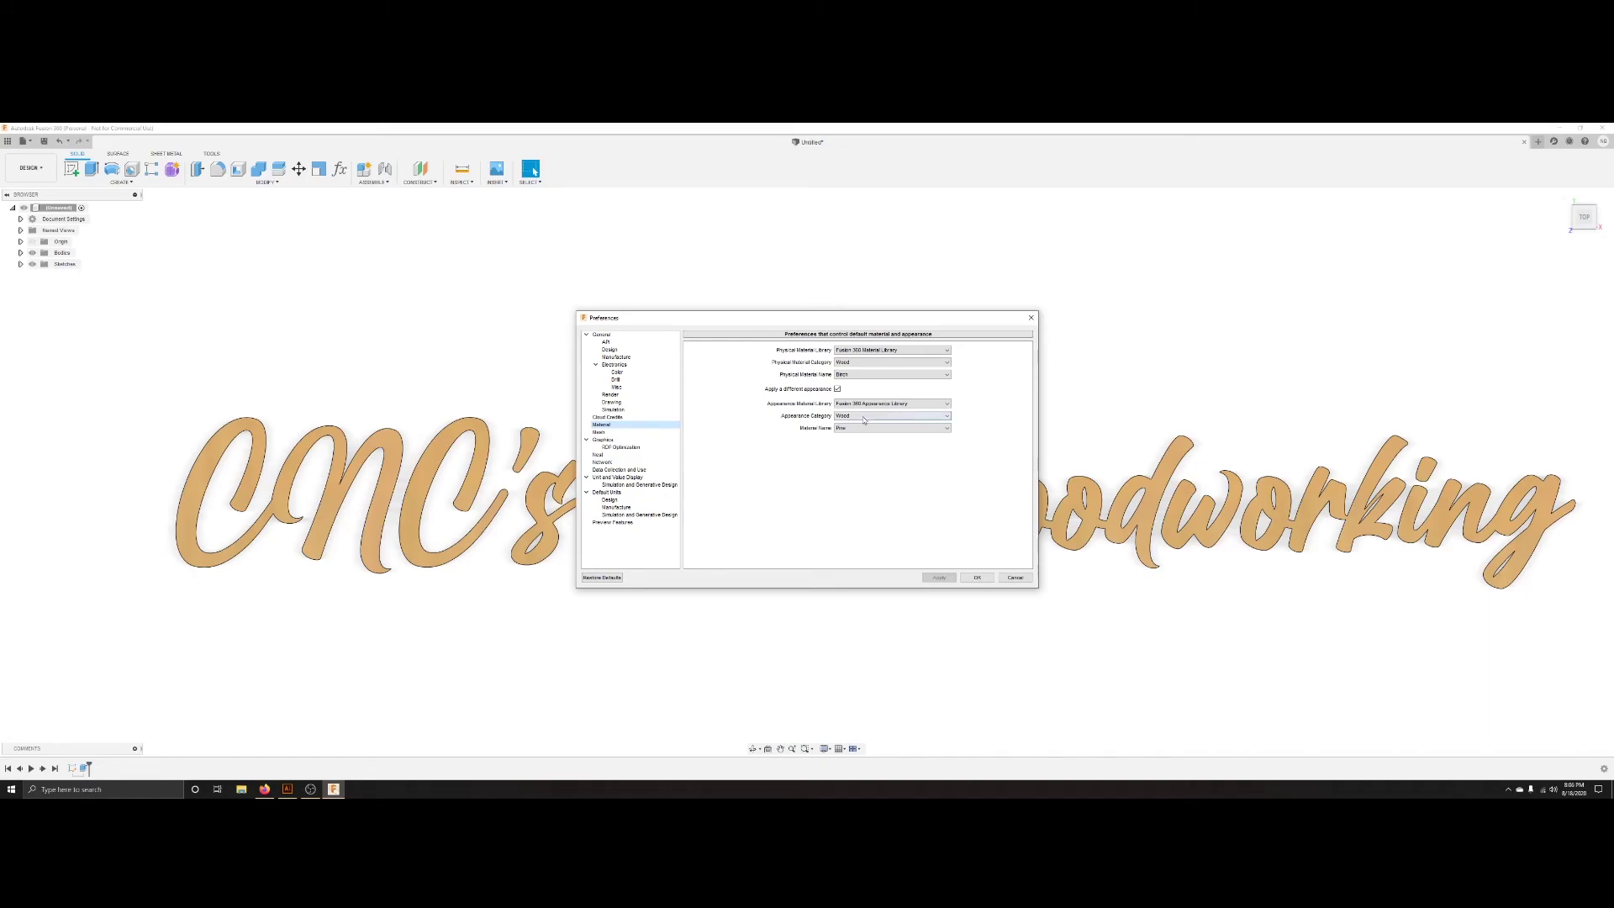
{"action": "left_click", "coordinate": [861, 428]}
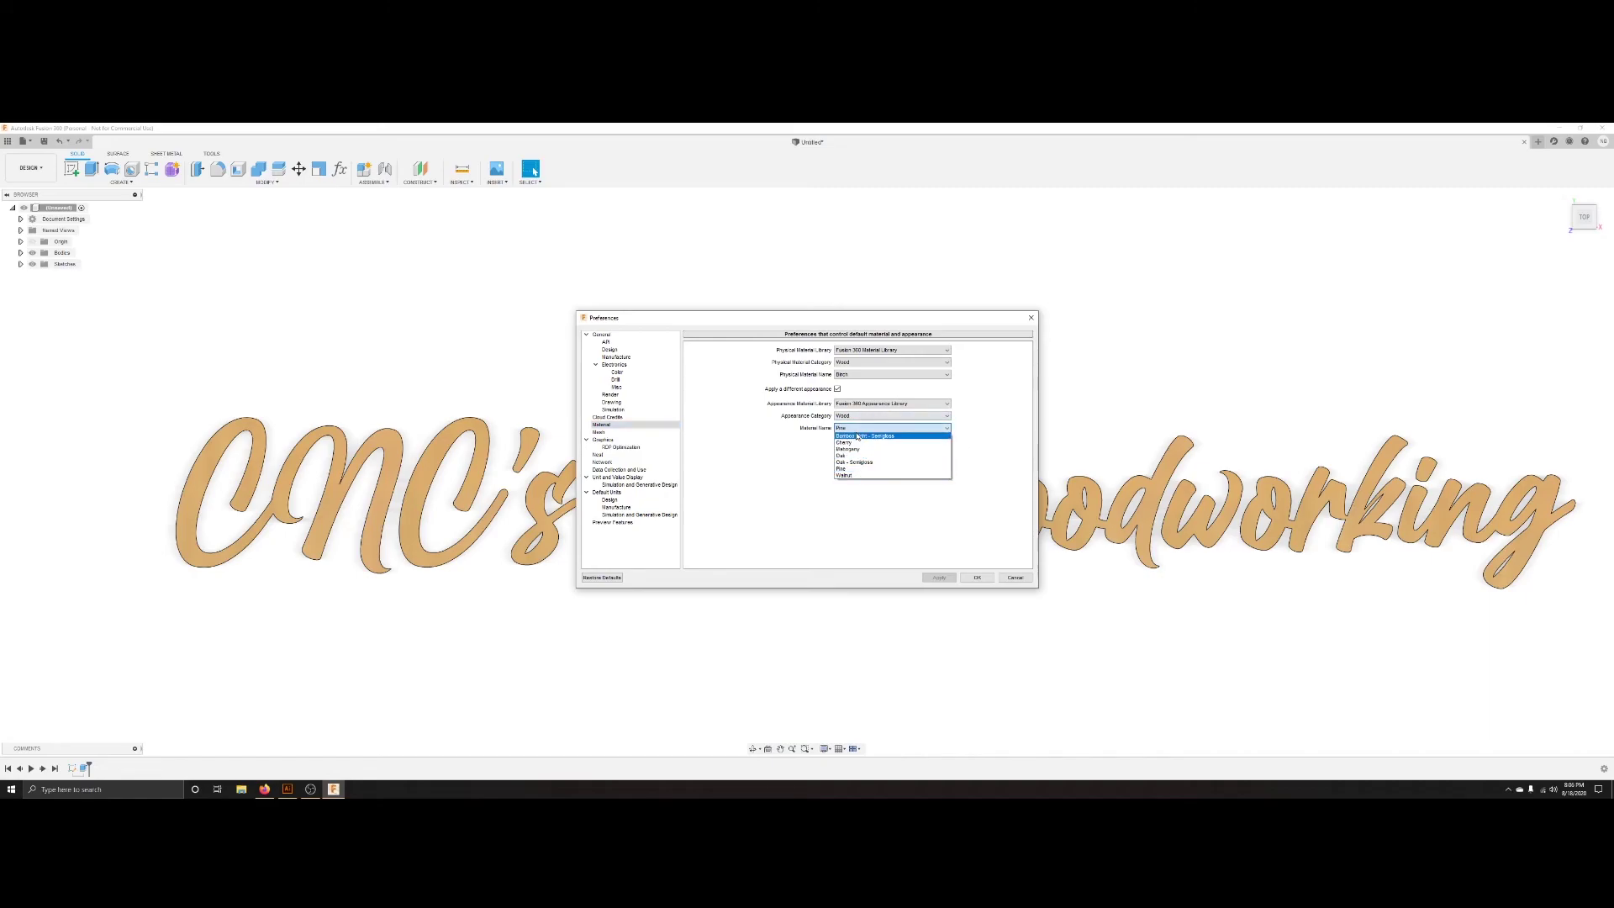
{"action": "left_click", "coordinate": [854, 429]}
{"action": "left_click", "coordinate": [854, 415]}
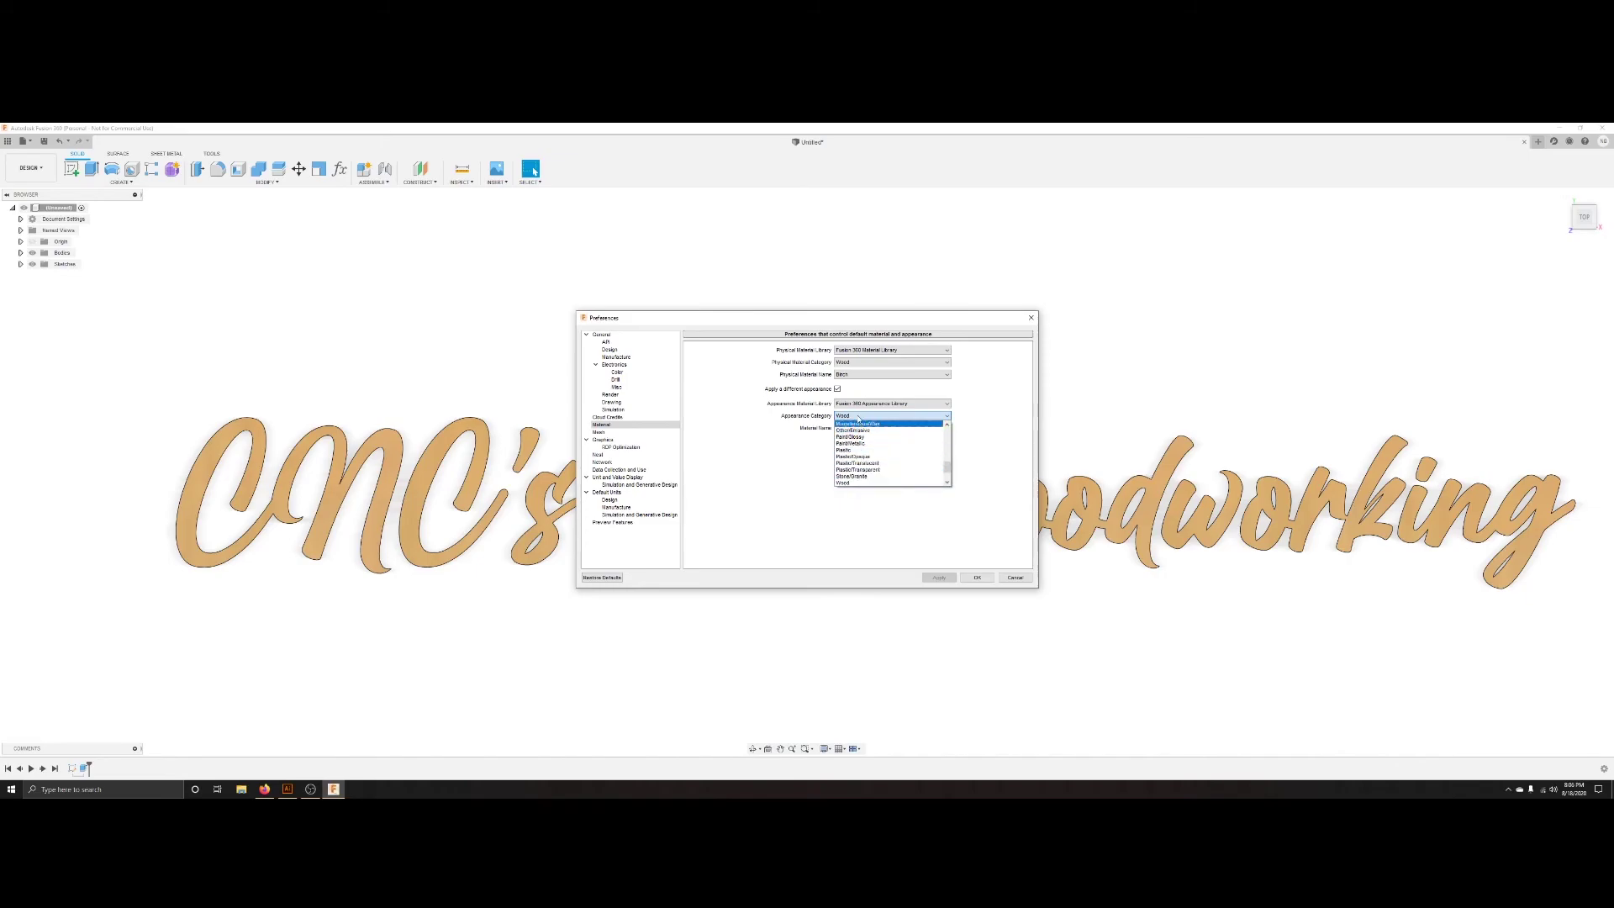
{"action": "left_click", "coordinate": [886, 548]}
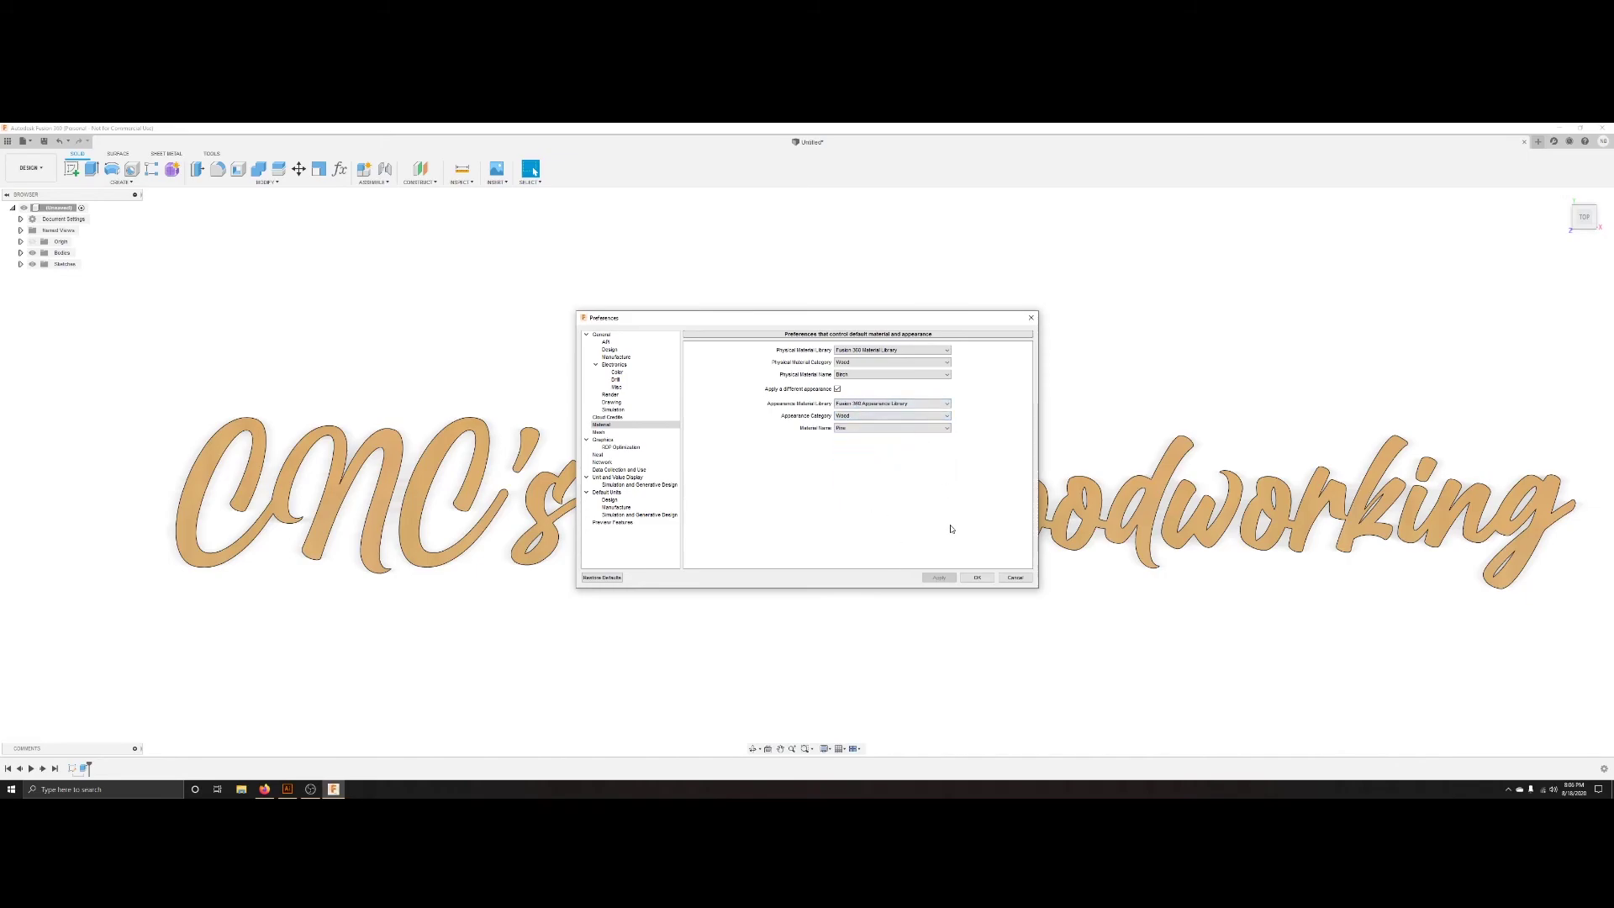
{"action": "left_click", "coordinate": [976, 578]}
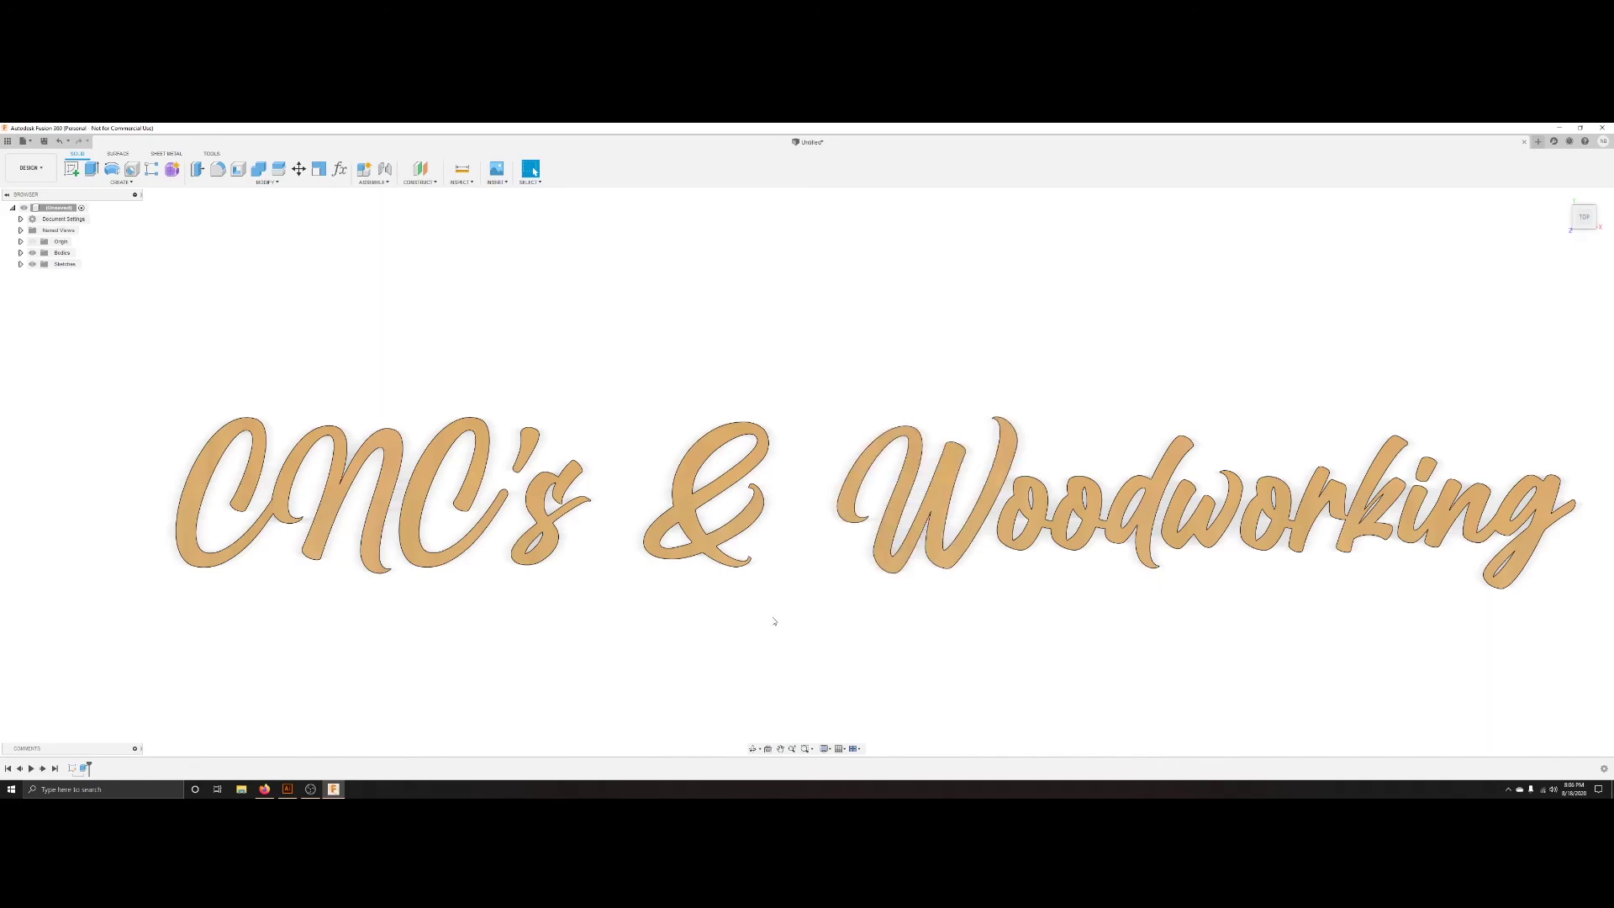
- Examine the extruded lettering from a slightly tilted angle, both from far away and close up
{"action": "middle_click_drag", "start_coordinate": [774, 621], "coordinate": [731, 619], "text": "shift"}
{"action": "scroll", "coordinate": [731, 619], "scroll_direction": "down", "scroll_amount": 10}
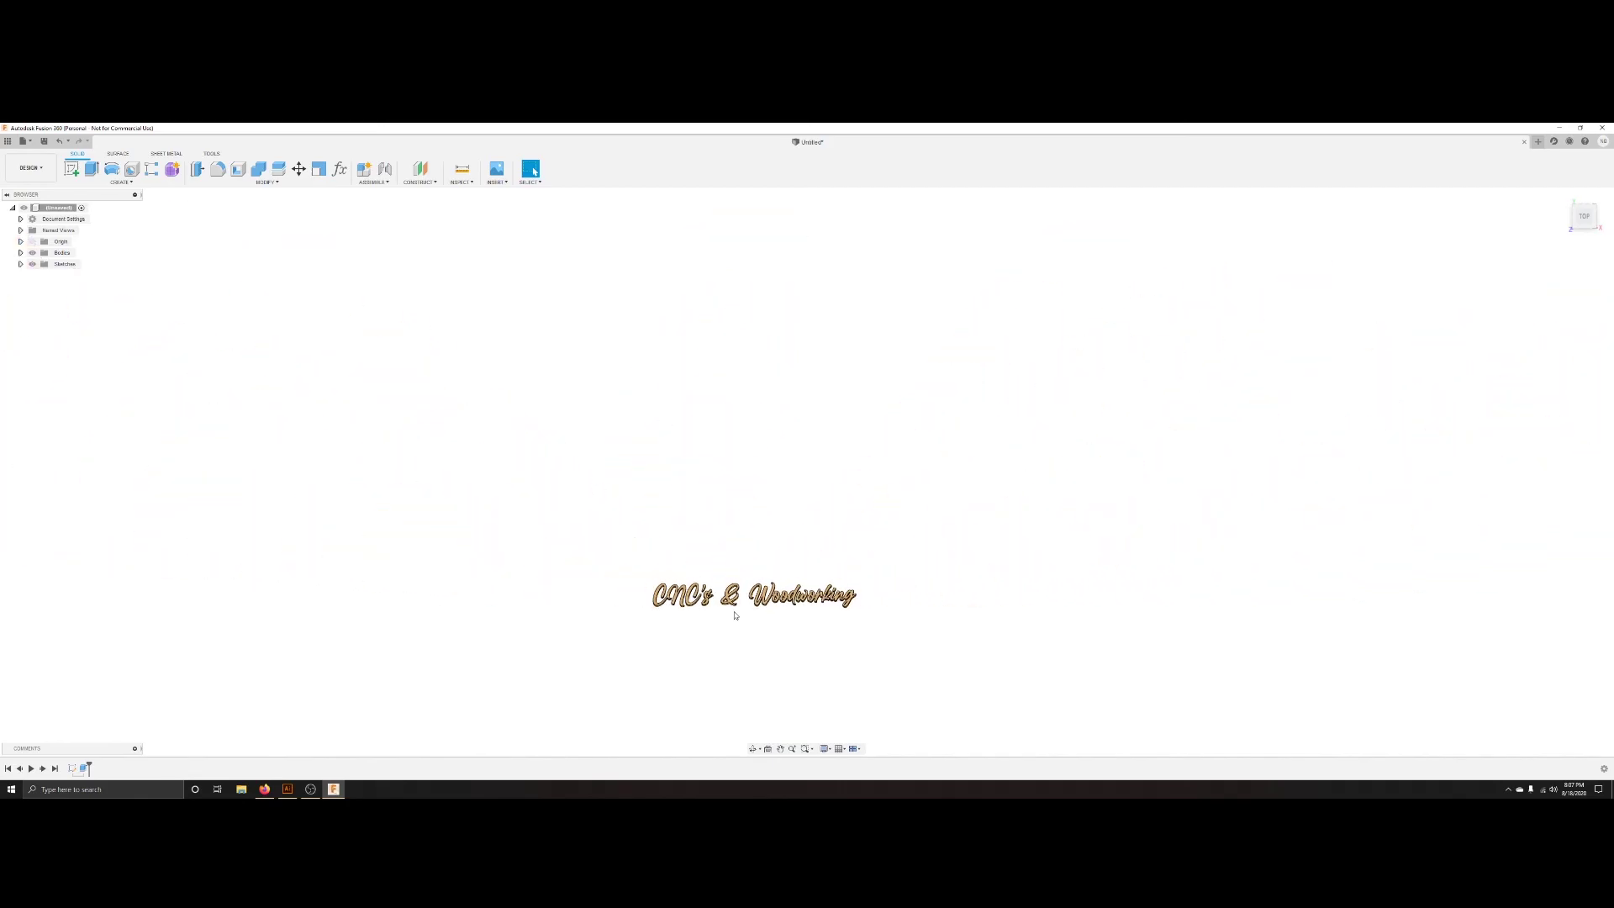
{"action": "mouse_move", "coordinate": [742, 616]}
{"action": "middle_mouse_down", "text": "shift"}
{"action": "mouse_move", "coordinate": [759, 560]}
{"action": "mouse_move", "coordinate": [706, 559]}
{"action": "mouse_move", "coordinate": [706, 597]}
{"action": "mouse_move", "coordinate": [741, 614]}
{"action": "middle_mouse_up", "text": "shift"}
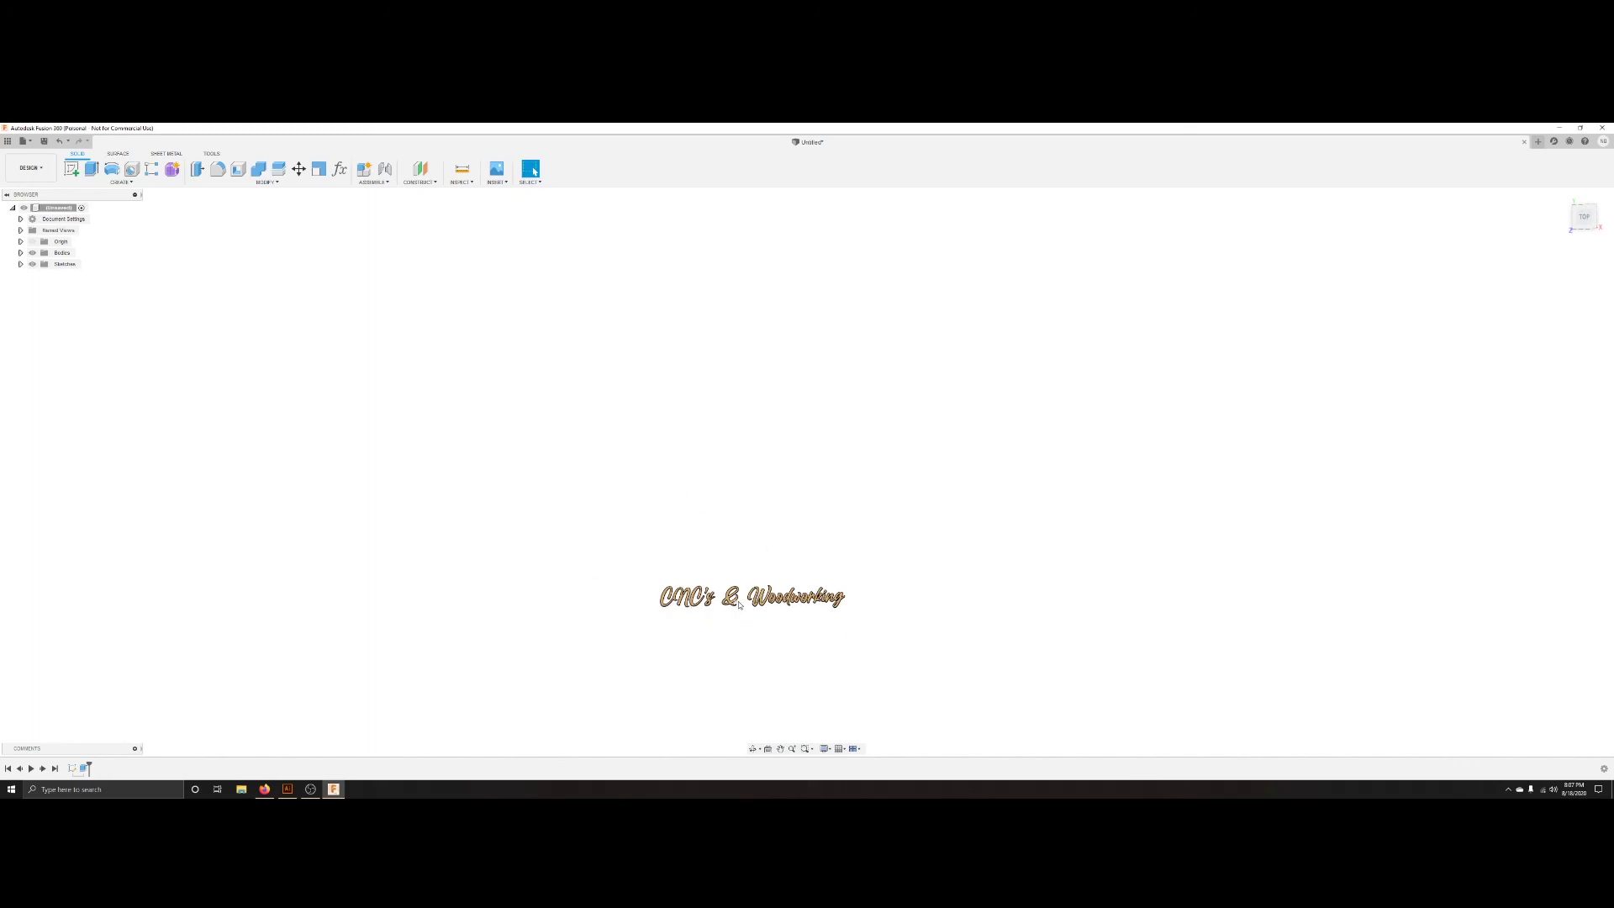
{"action": "scroll", "coordinate": [755, 605], "scroll_direction": "up", "scroll_amount": 4}
{"action": "scroll", "coordinate": [755, 605], "scroll_direction": "up", "scroll_amount": 1}
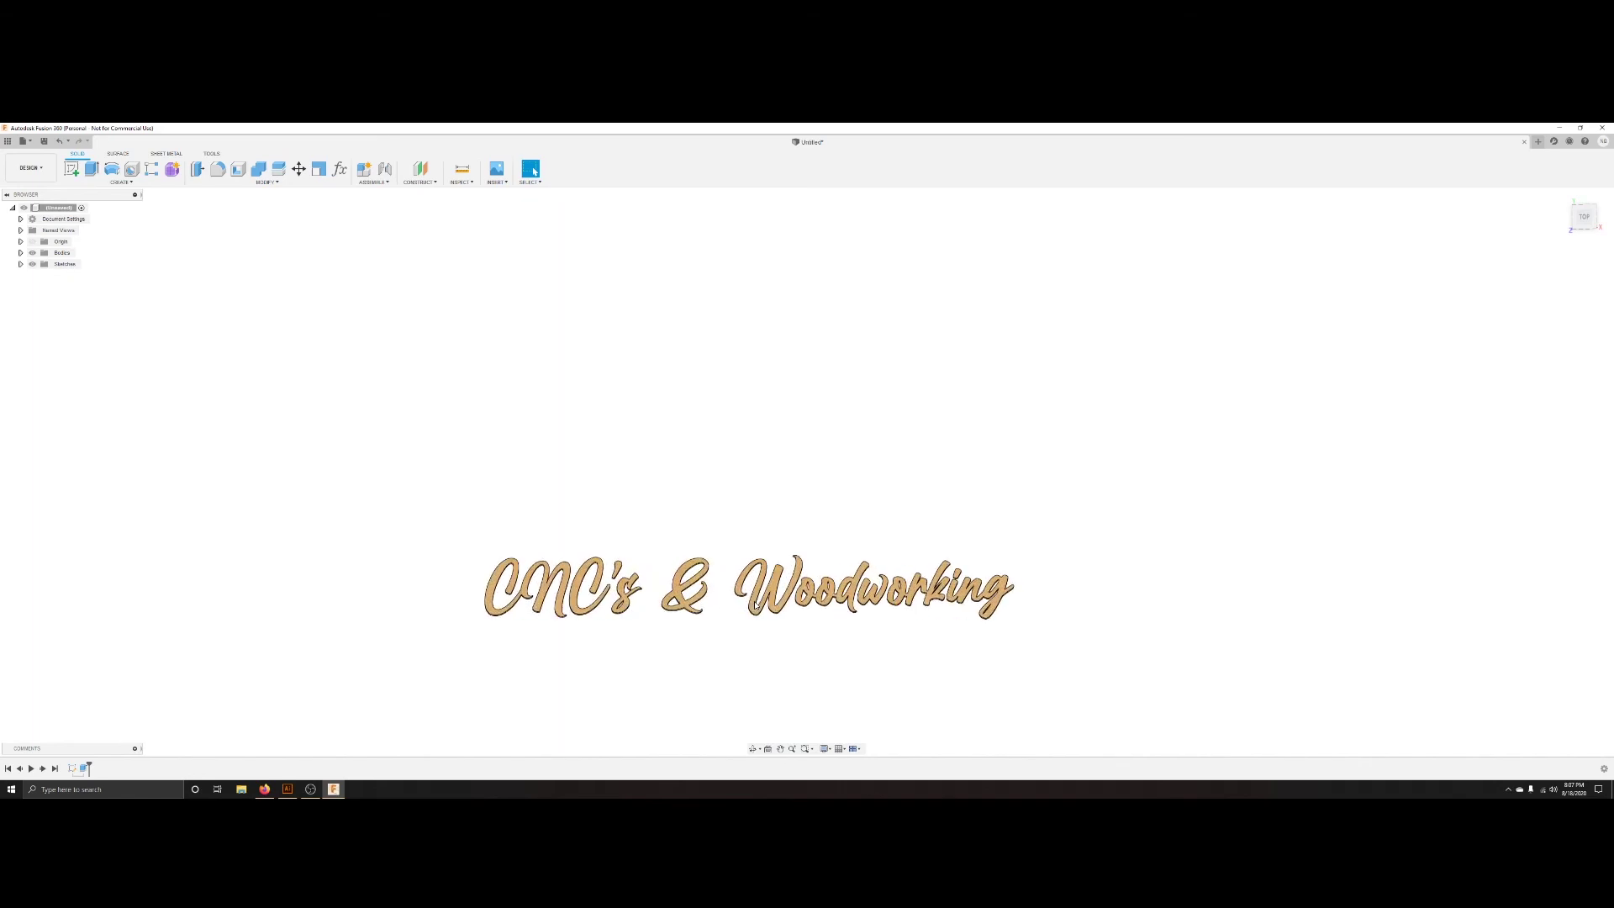
{"action": "scroll", "coordinate": [742, 601], "scroll_direction": "up", "scroll_amount": 2}
{"action": "middle_click_drag", "start_coordinate": [741, 603], "coordinate": [803, 506]}
{"action": "scroll", "coordinate": [836, 551], "scroll_direction": "up", "scroll_amount": 1}
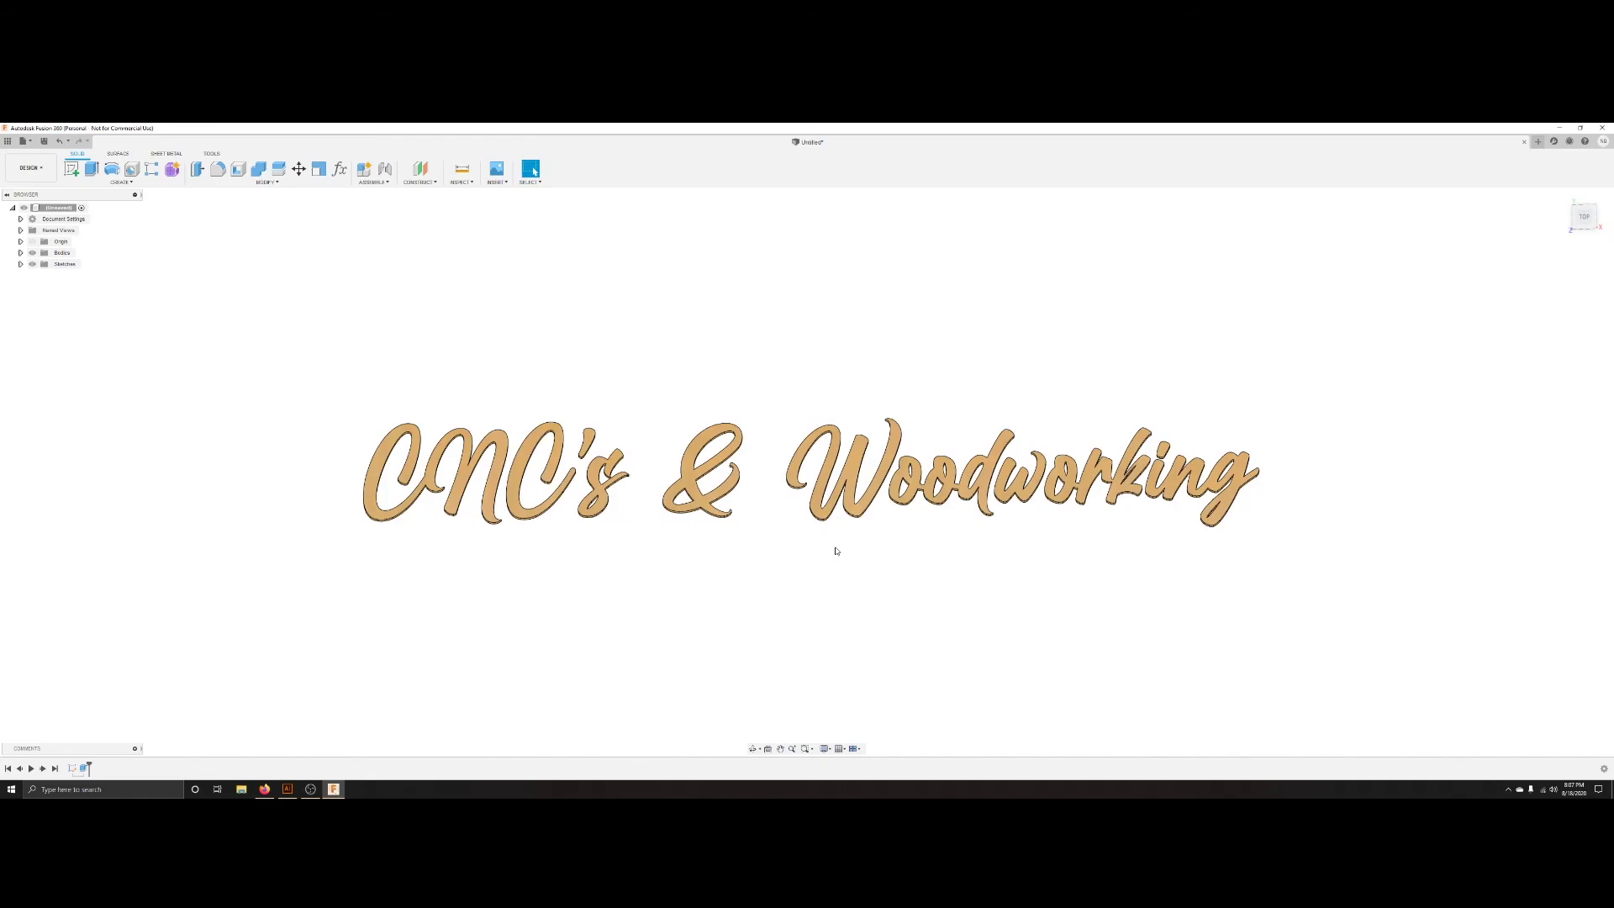